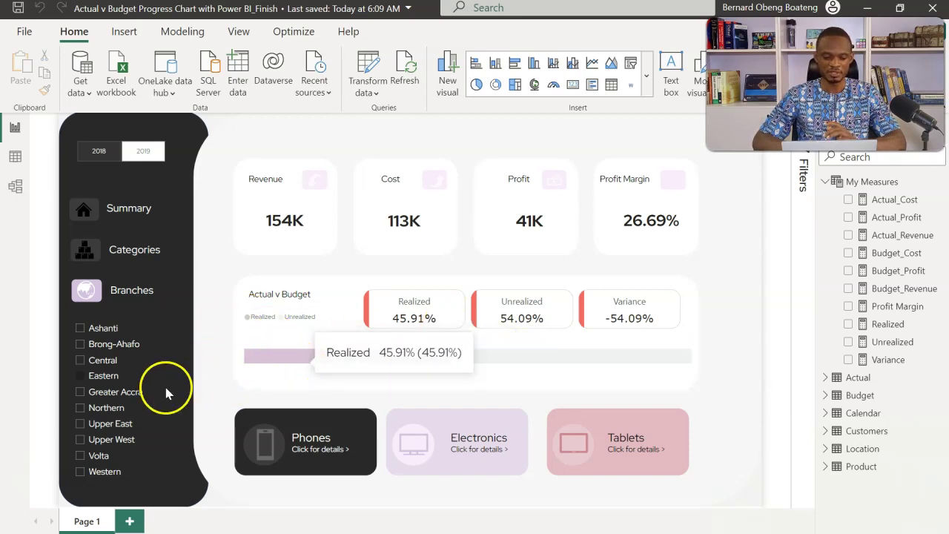
Compare the Actual v Budget progress chart for the Central, Northern and Eastern branches by filtering the report to each in turn.
{"action": "left_click", "coordinate": [84, 365]}
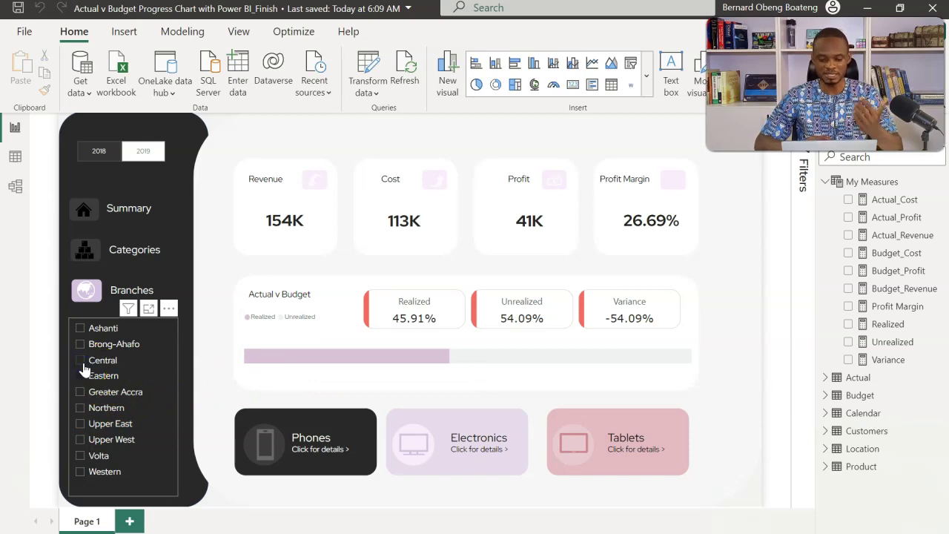
{"action": "left_click", "coordinate": [82, 363]}
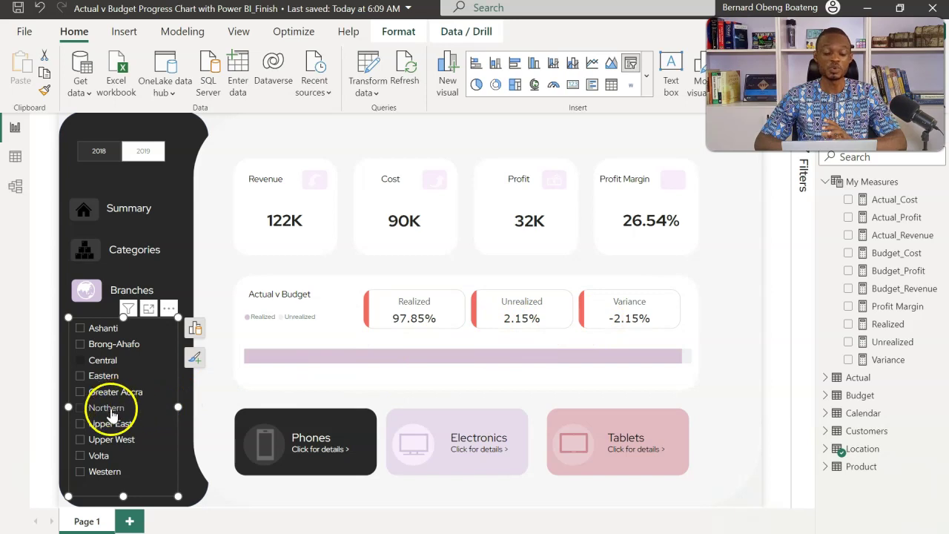
{"action": "left_click", "coordinate": [112, 409]}
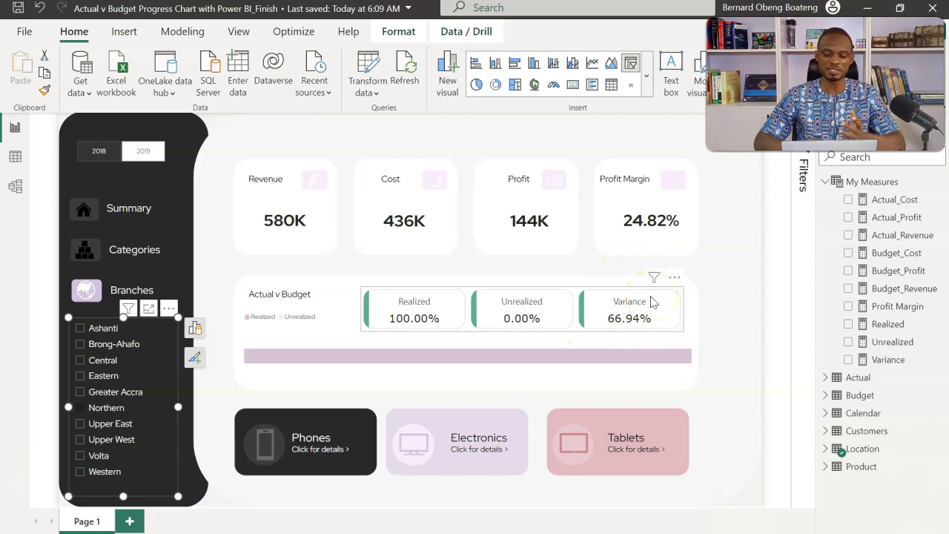
{"action": "left_click", "coordinate": [111, 376]}
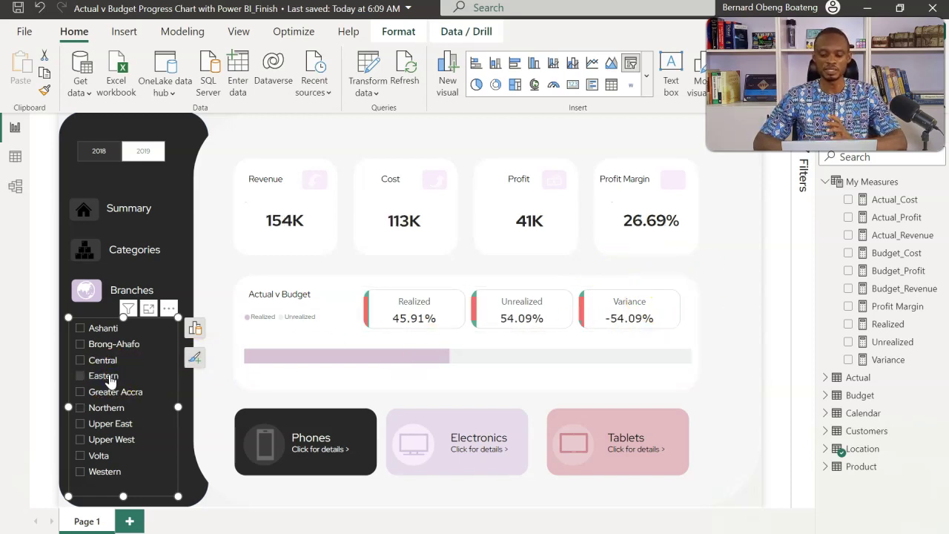
{"action": "left_click", "coordinate": [332, 344]}
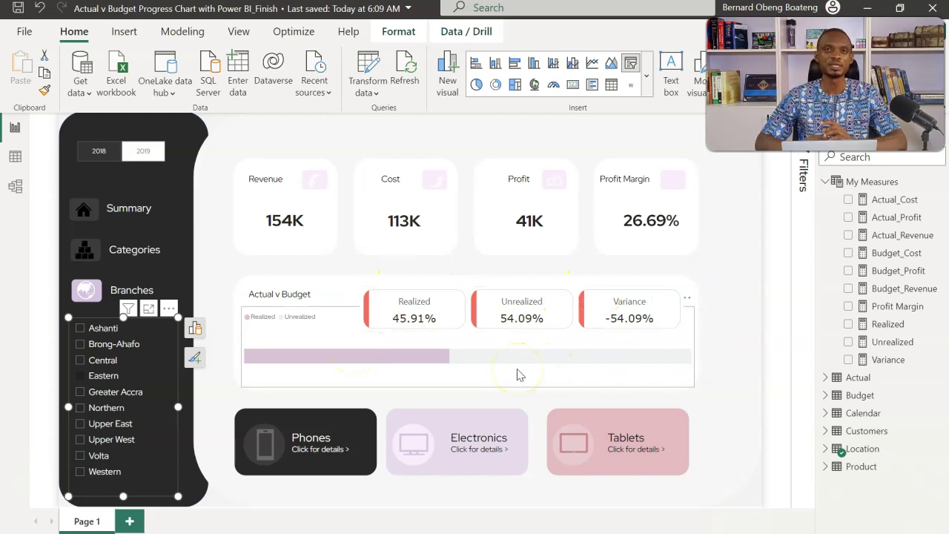
{"action": "mouse_move", "coordinate": [481, 357]}
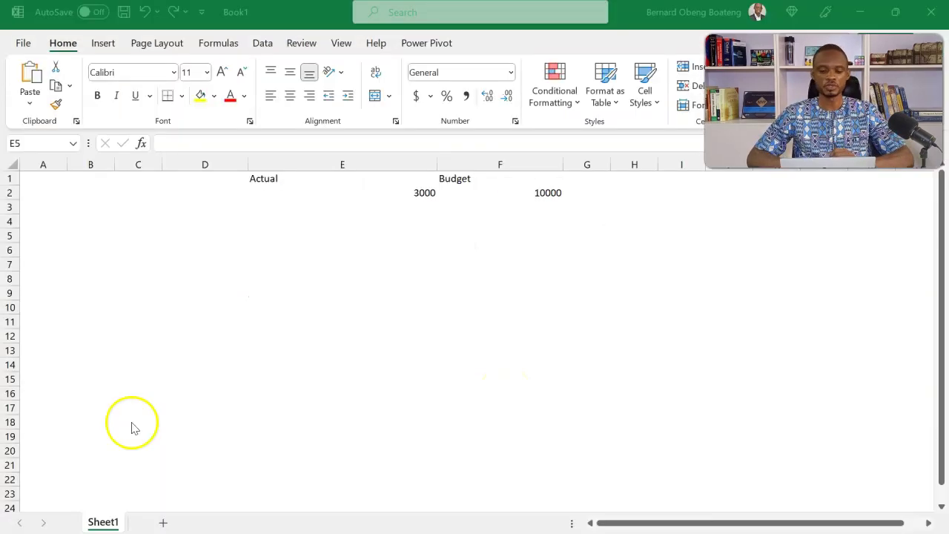
Switch to the Excel workbook and label cell E4 "Variance" below the Actual and Budget figures.
{"action": "left_click", "coordinate": [326, 199]}
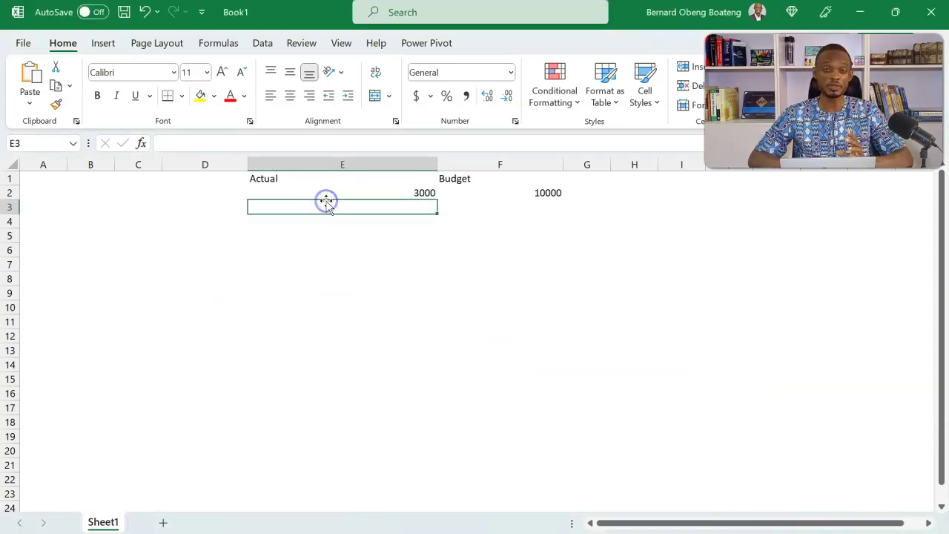
{"action": "left_click", "coordinate": [496, 195]}
{"action": "left_click", "coordinate": [336, 252]}
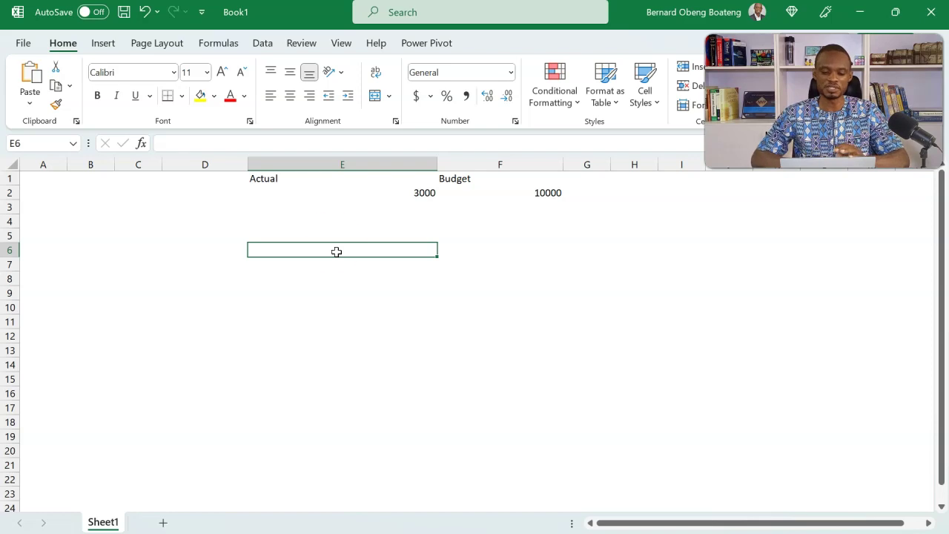
{"action": "left_click", "coordinate": [329, 220]}
{"action": "type", "text": "V"}
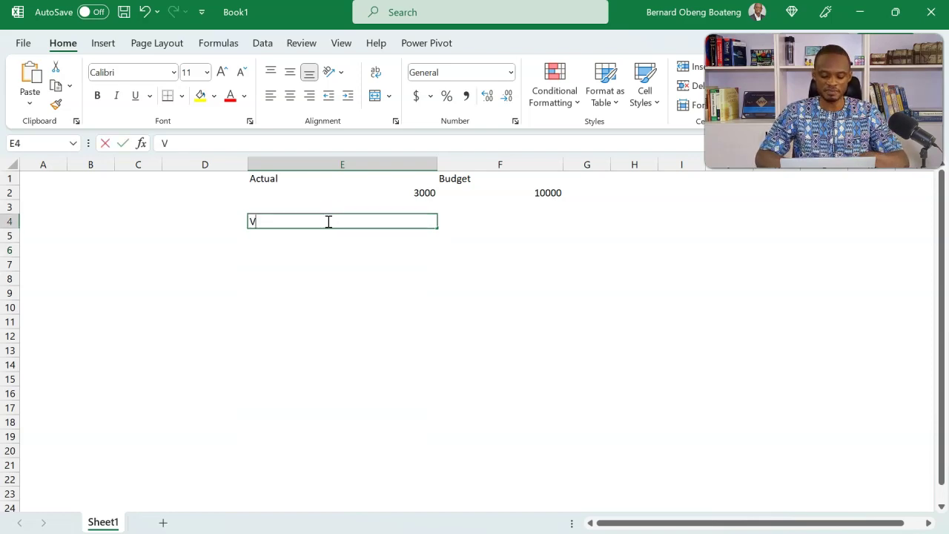
{"action": "type", "text": "ariance"}
{"action": "key", "text": "Tab"}
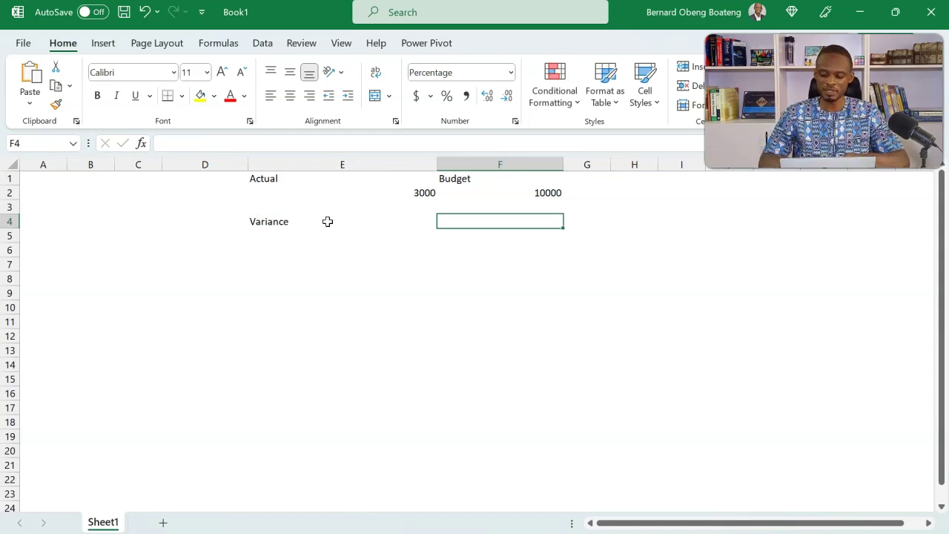
Calculate the variance as a share of the budget in cell F4 with the formula =(E2-F2)/F2.
{"action": "type", "text": "="}
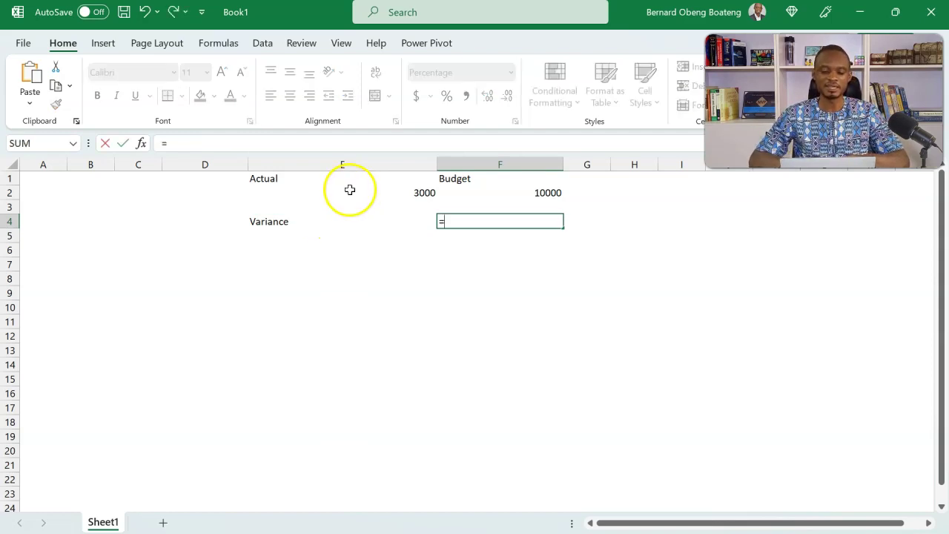
{"action": "left_click", "coordinate": [349, 189]}
{"action": "type", "text": "-"}
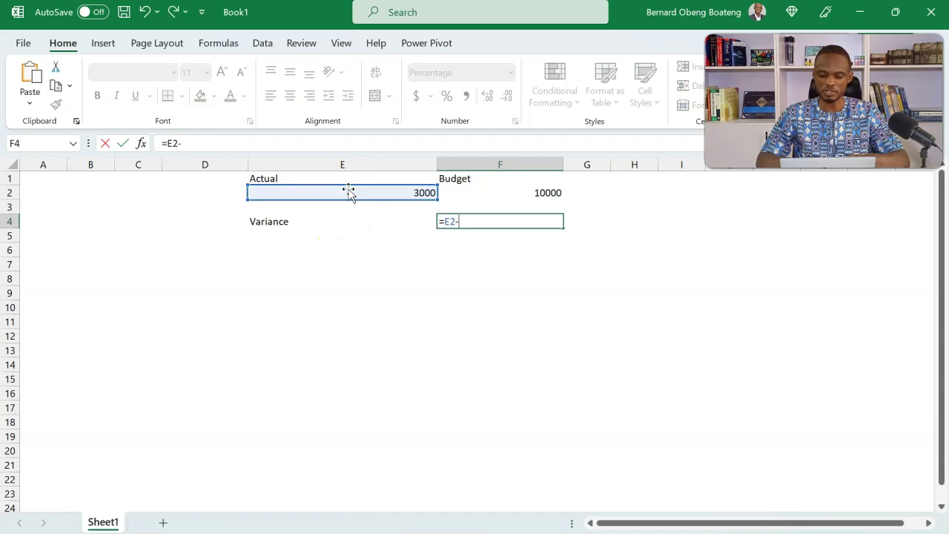
{"action": "left_click", "coordinate": [448, 193]}
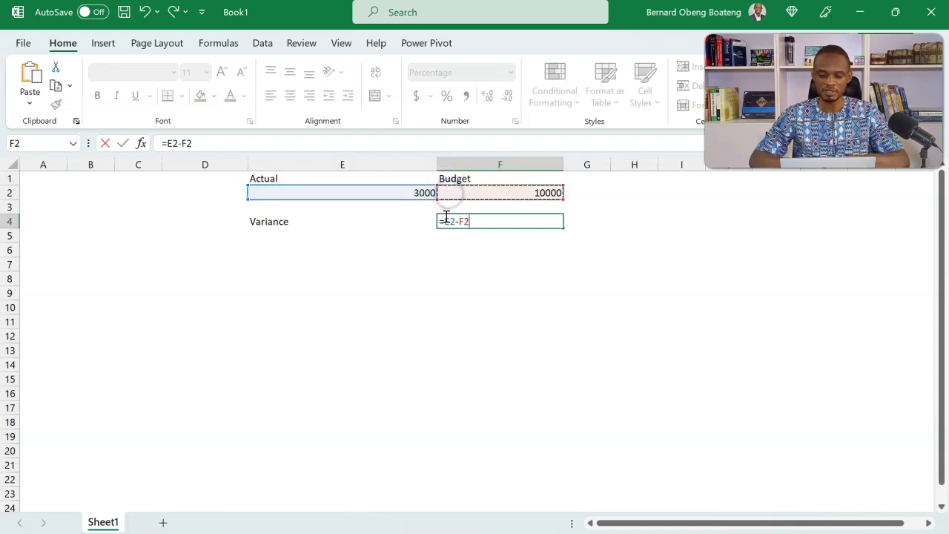
{"action": "left_click", "coordinate": [444, 221]}
{"action": "type", "text": "("}
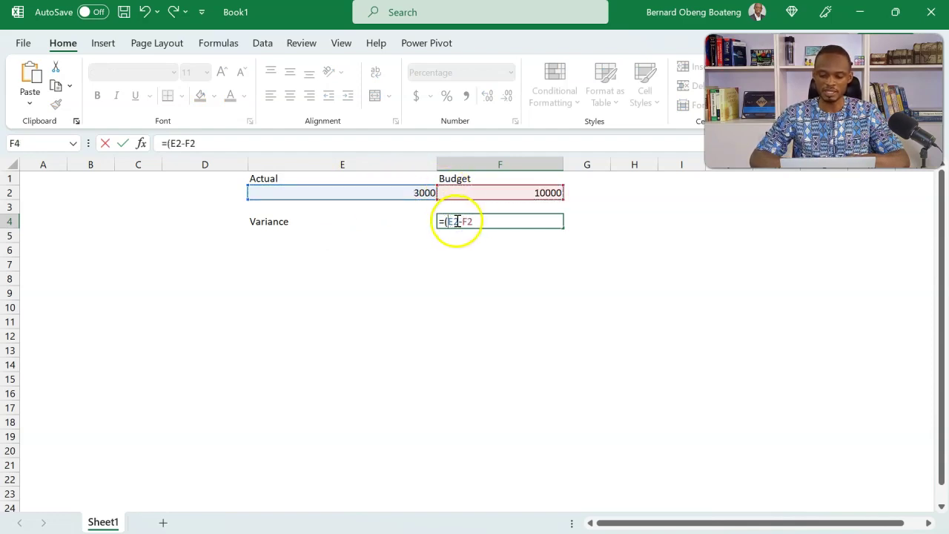
{"action": "left_click", "coordinate": [479, 221]}
{"action": "type", "text": ")"}
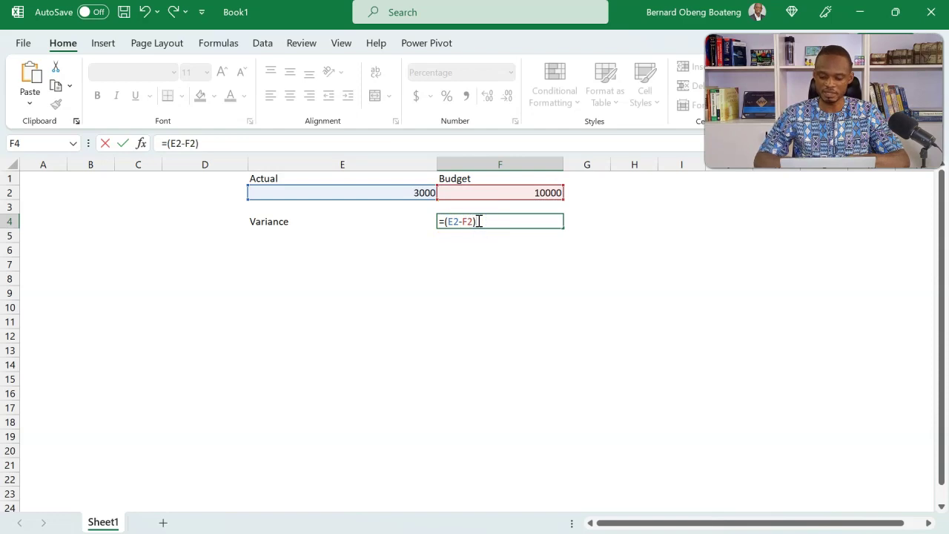
{"action": "type", "text": "/"}
{"action": "left_click", "coordinate": [485, 194]}
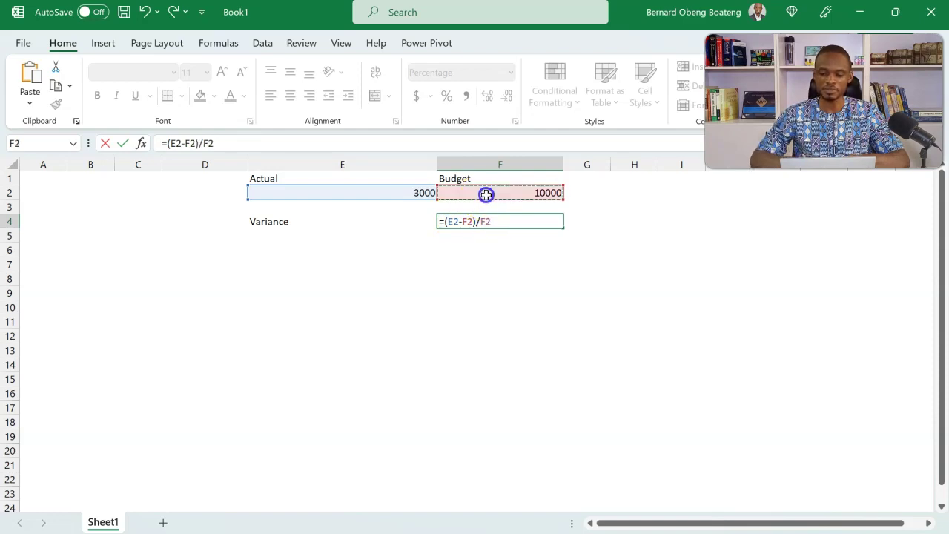
{"action": "key", "text": "Return"}
{"action": "key", "text": "Up"}
{"action": "key", "text": "Right"}
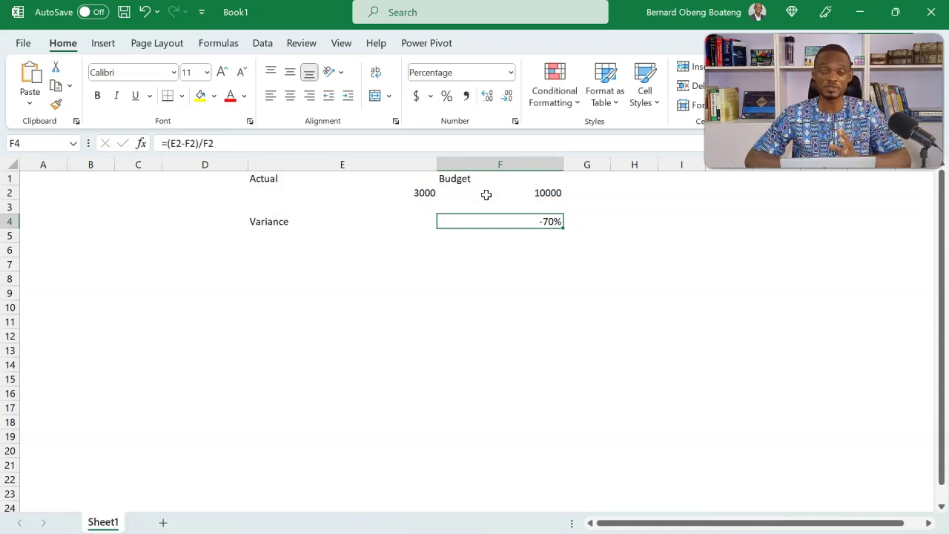
Label cell E5 "Realized" and calculate its percentage in F5 with the formula =1+F4.
{"action": "left_click", "coordinate": [312, 237]}
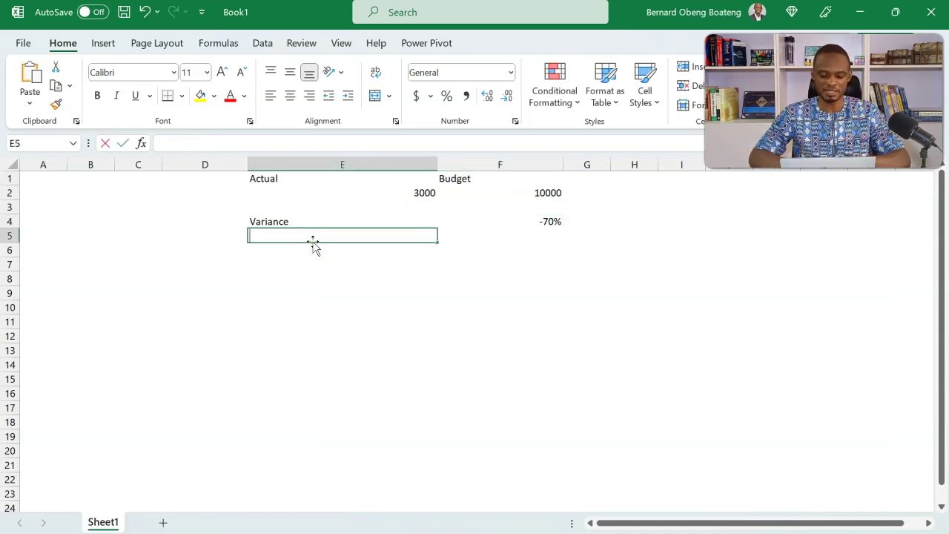
{"action": "type", "text": "REalized"}
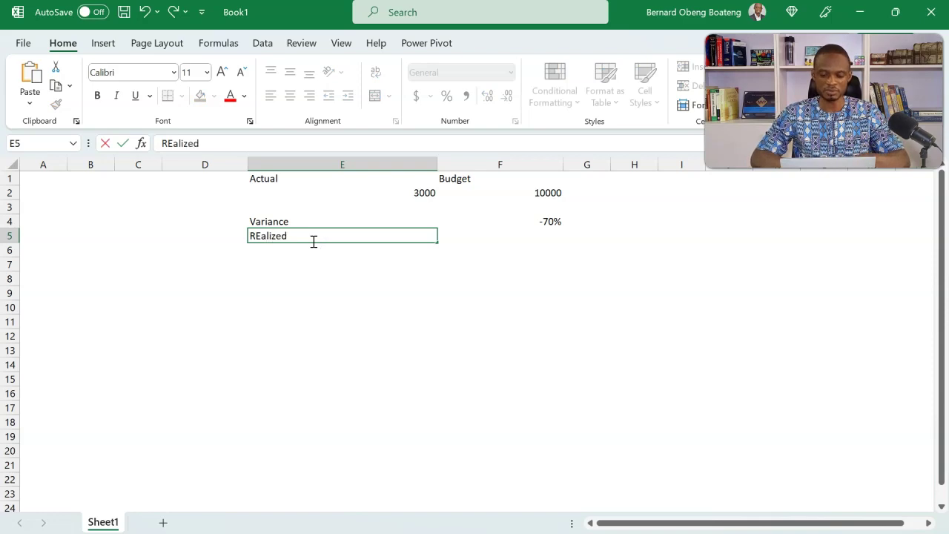
{"action": "key", "text": "Tab"}
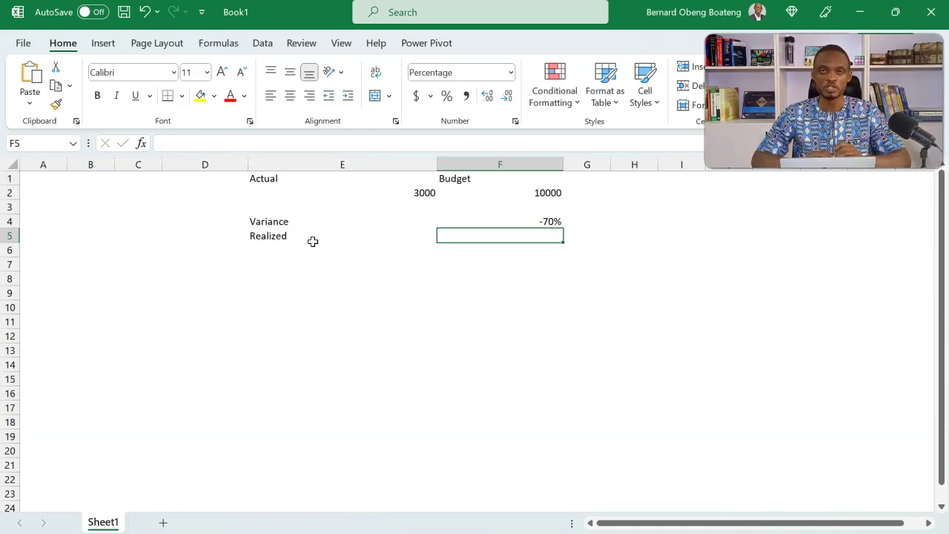
{"action": "type", "text": "="}
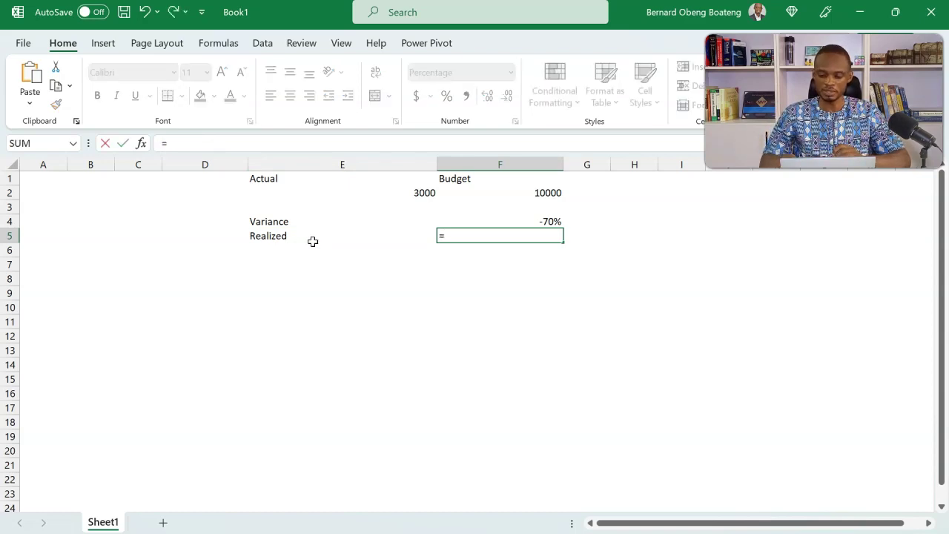
{"action": "type", "text": "1"}
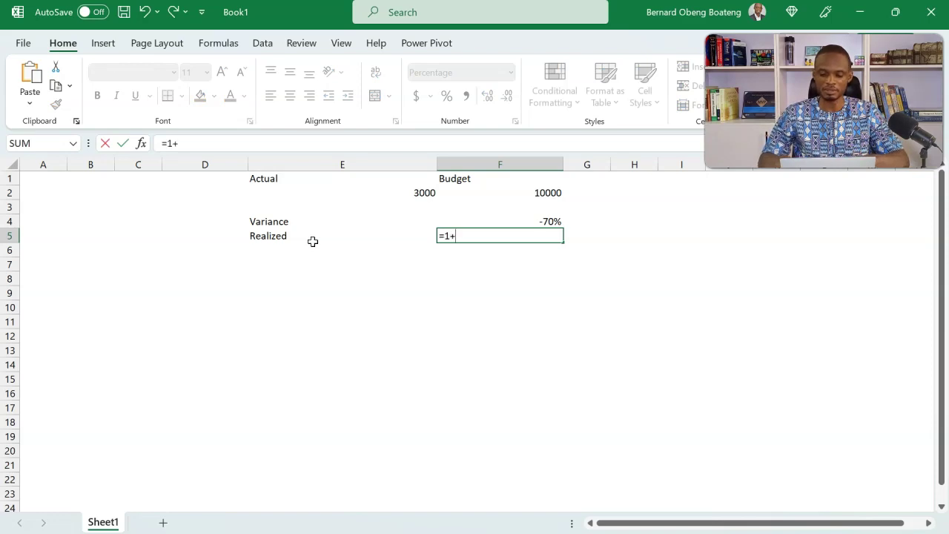
{"action": "type", "text": "+"}
{"action": "left_click", "coordinate": [524, 221]}
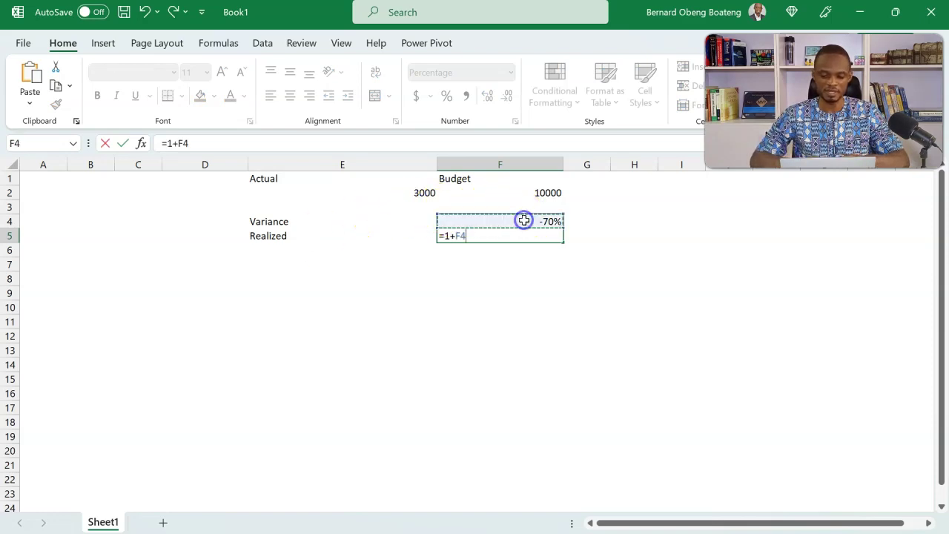
{"action": "key", "text": "Return"}
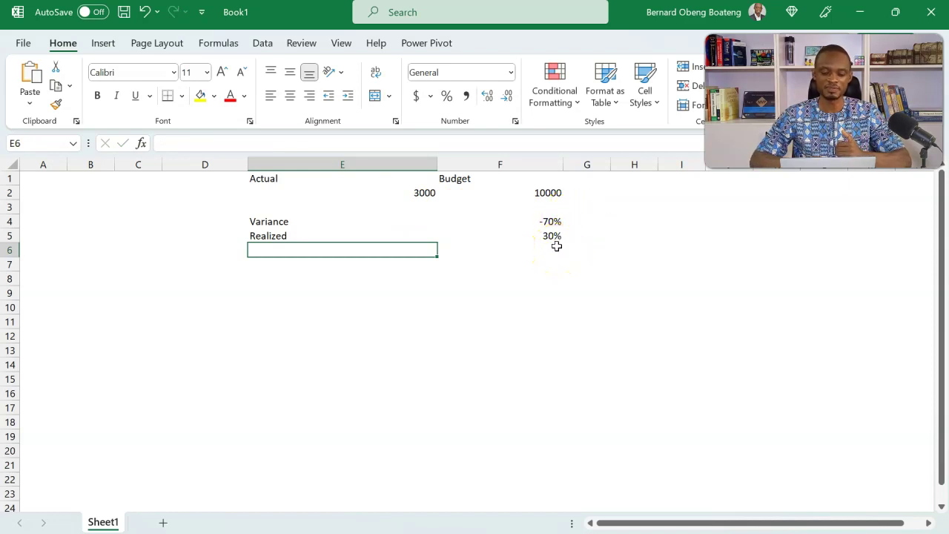
{"action": "left_click", "coordinate": [551, 237]}
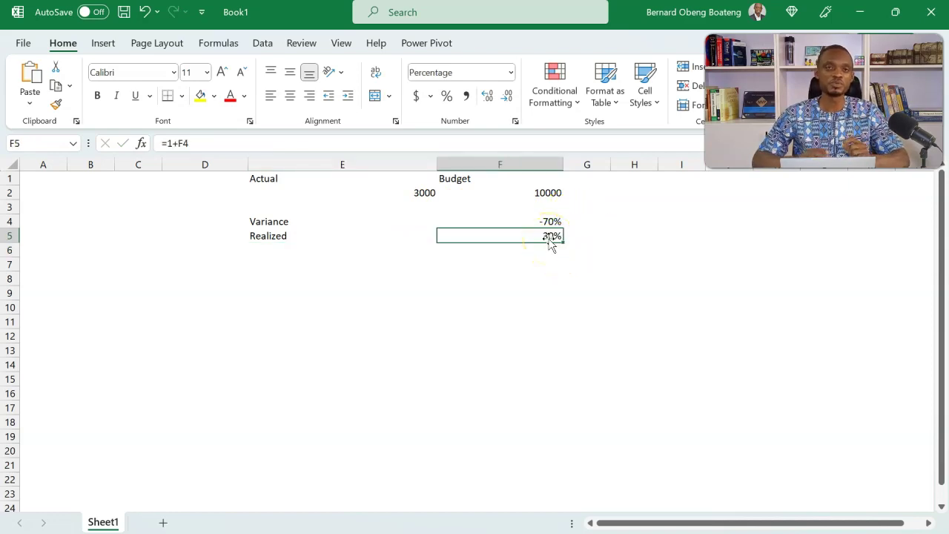
Set the Actual value in cell E2 to 15000 and check the Realized formula's result.
{"action": "left_click", "coordinate": [427, 193]}
{"action": "type", "text": "1"}
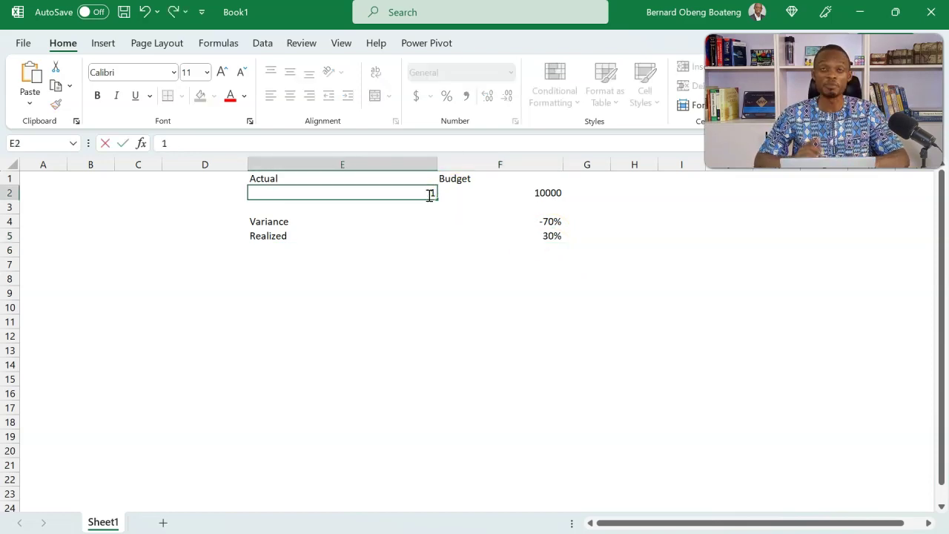
{"action": "type", "text": "5000"}
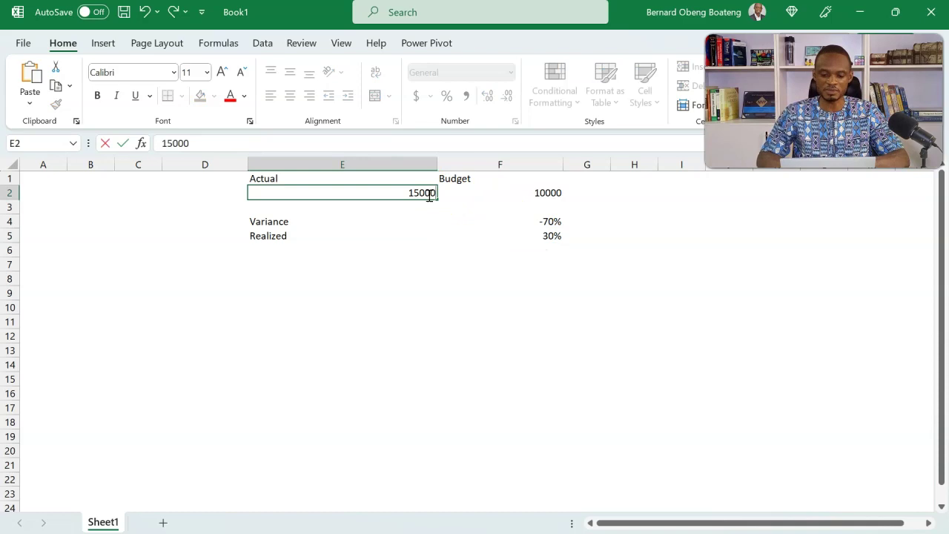
{"action": "key", "text": "Return"}
{"action": "left_click", "coordinate": [552, 235]}
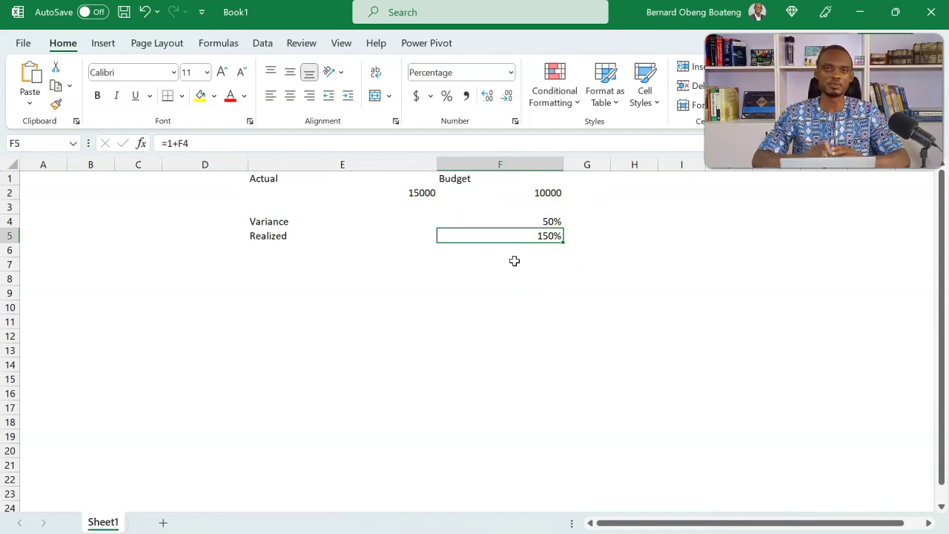
Cap the Realized percentage in cell F5 at 100% by changing its formula to =MIN(1,1+F4).
{"action": "left_click", "coordinate": [504, 235]}
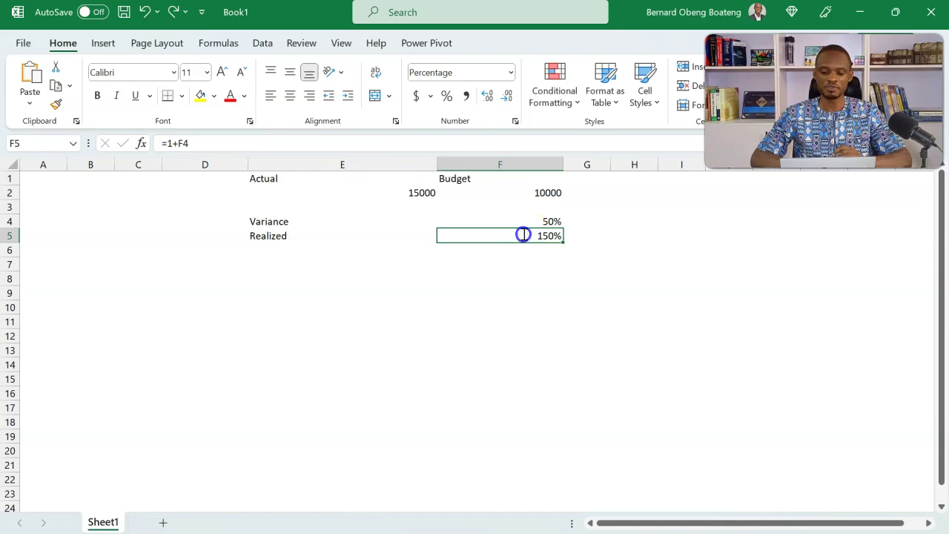
{"action": "double_click", "coordinate": [523, 235]}
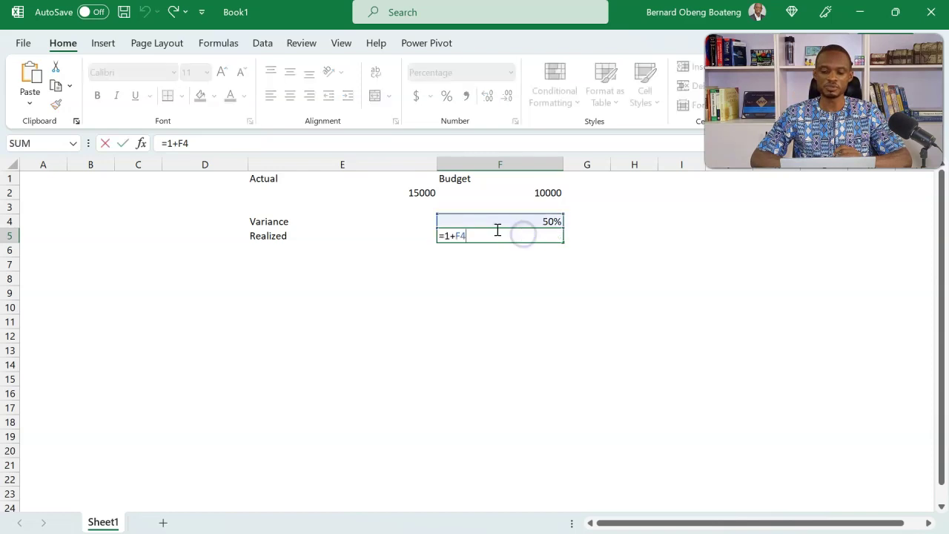
{"action": "left_click", "coordinate": [441, 236]}
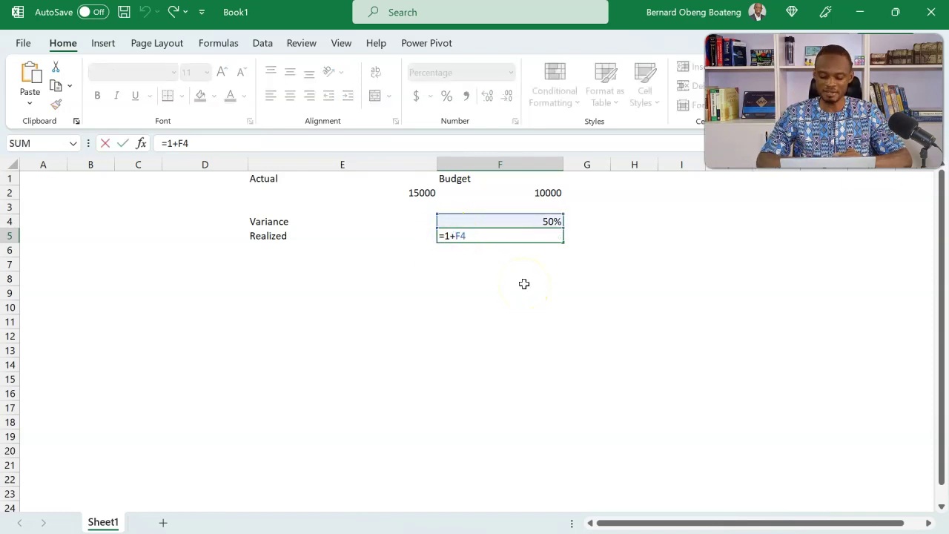
{"action": "type", "text": "MIN("}
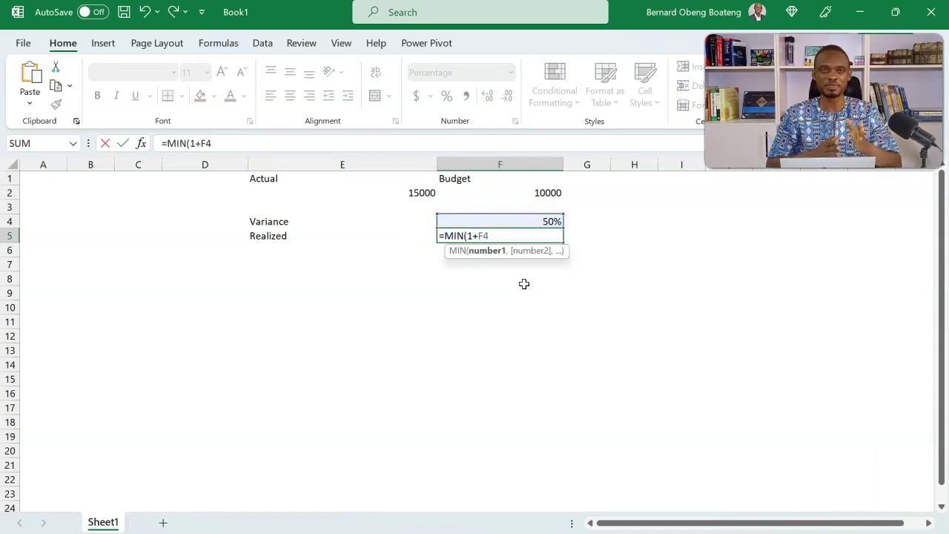
{"action": "type", "text": "1,1"}
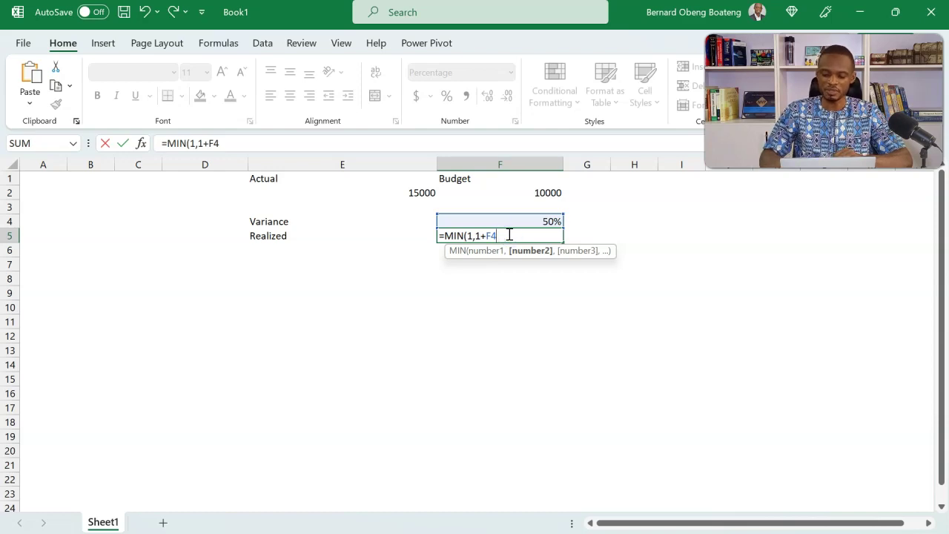
{"action": "type", "text": ")"}
{"action": "key", "text": "Return"}
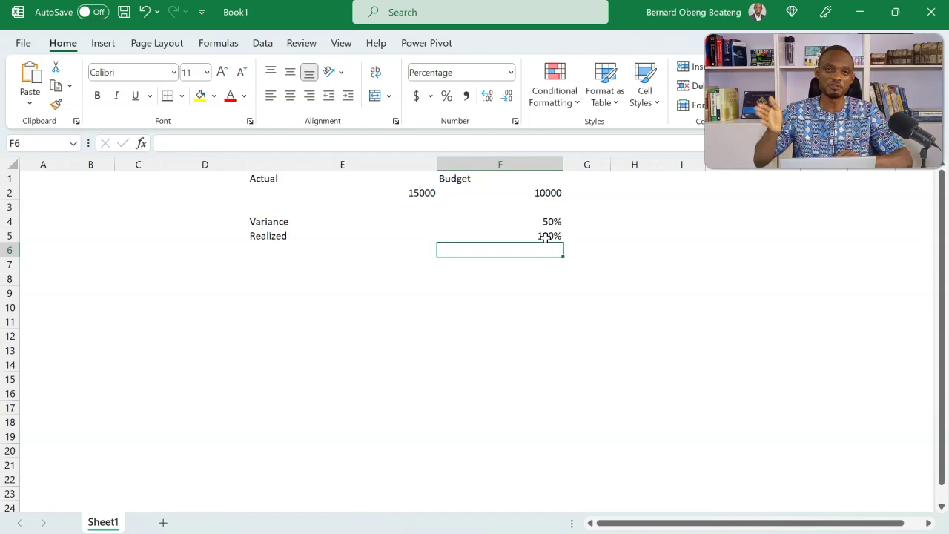
{"action": "left_click", "coordinate": [297, 252]}
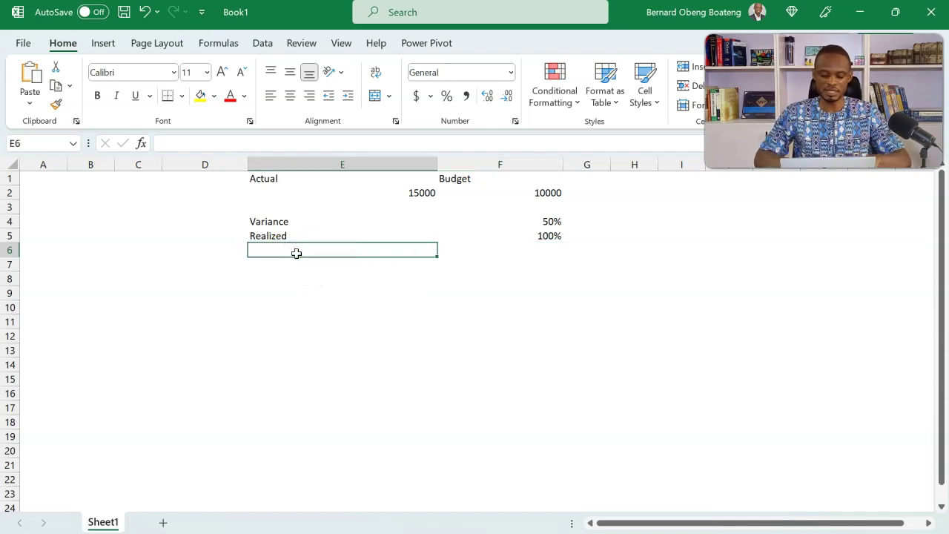
Label cell E6 "Unrealized" and set the Actual value in cell E2 to 3000.
{"action": "type", "text": "uNREALIZED"}
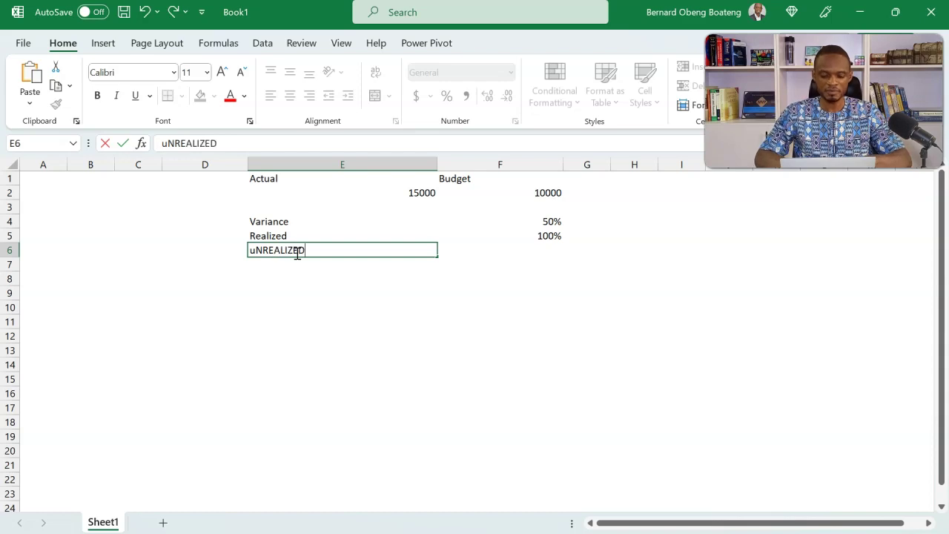
{"action": "key", "text": "Tab"}
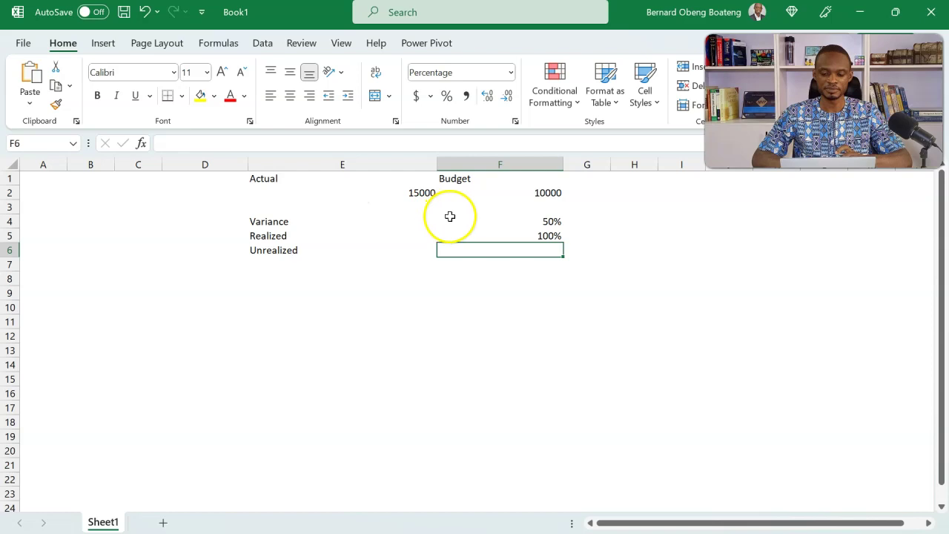
{"action": "left_click", "coordinate": [422, 192]}
{"action": "type", "text": "3000"}
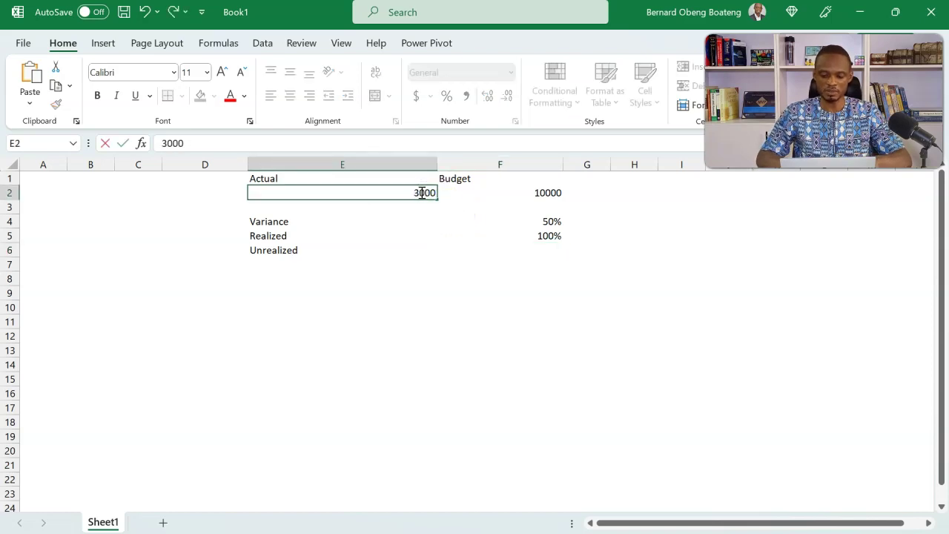
{"action": "key", "text": "Return"}
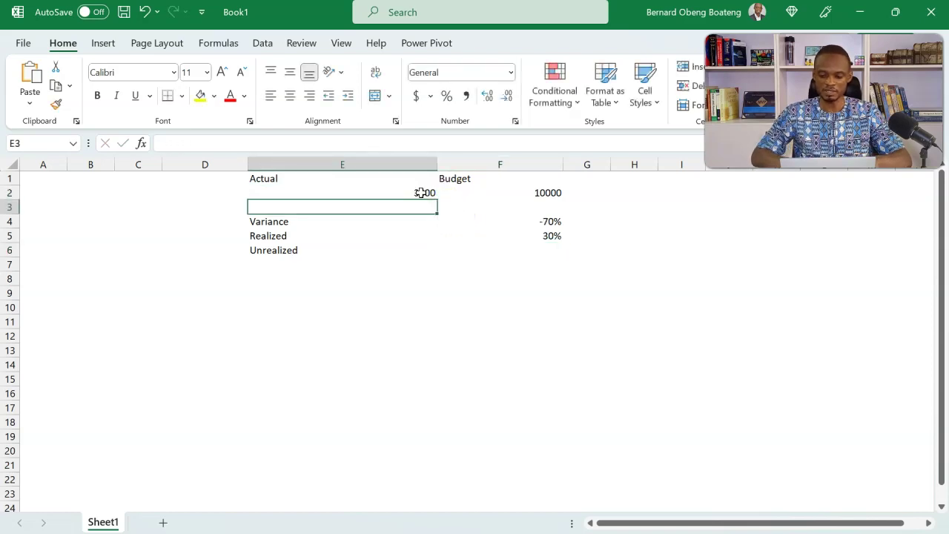
{"action": "left_click", "coordinate": [549, 221]}
{"action": "left_click", "coordinate": [545, 236]}
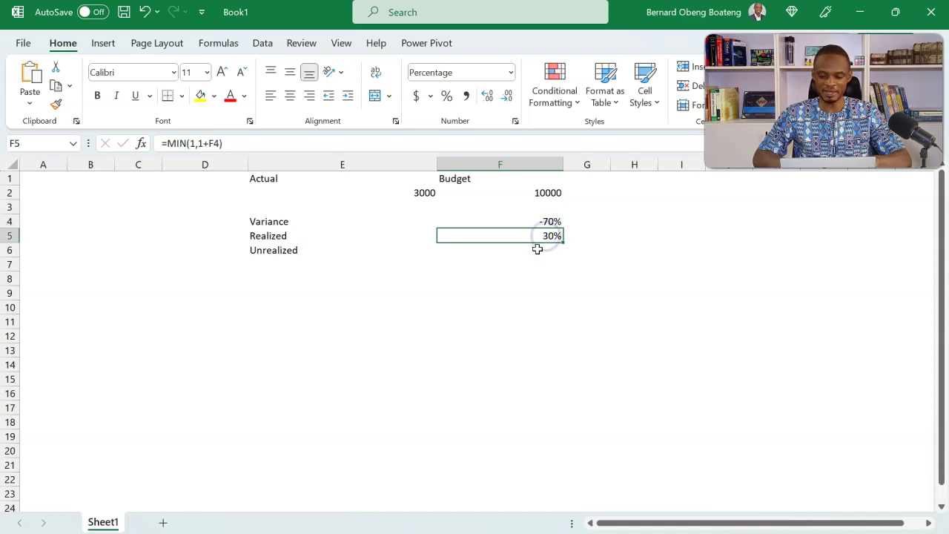
Calculate the Unrealized percentage in cell F6 as the negated variance with the formula =-F4.
{"action": "left_click", "coordinate": [536, 248]}
{"action": "type", "text": "="}
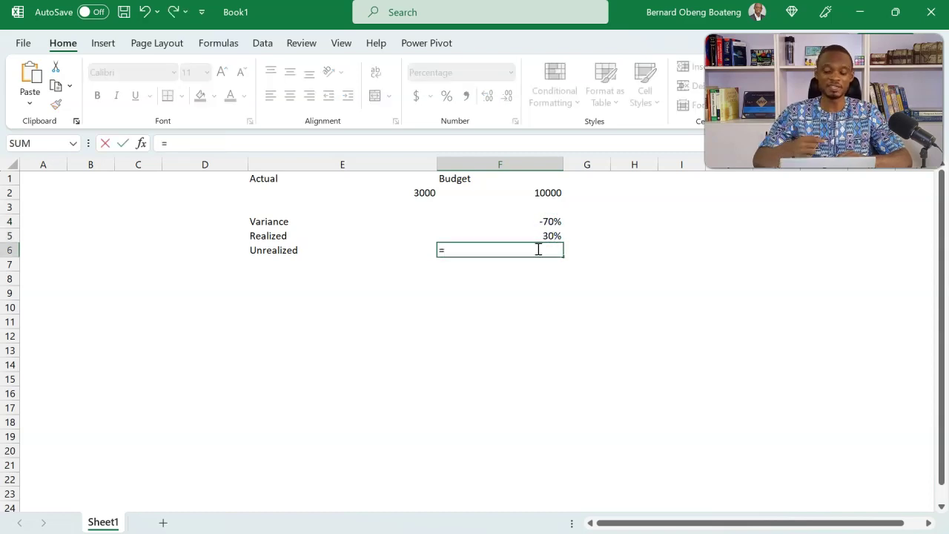
{"action": "type", "text": "-"}
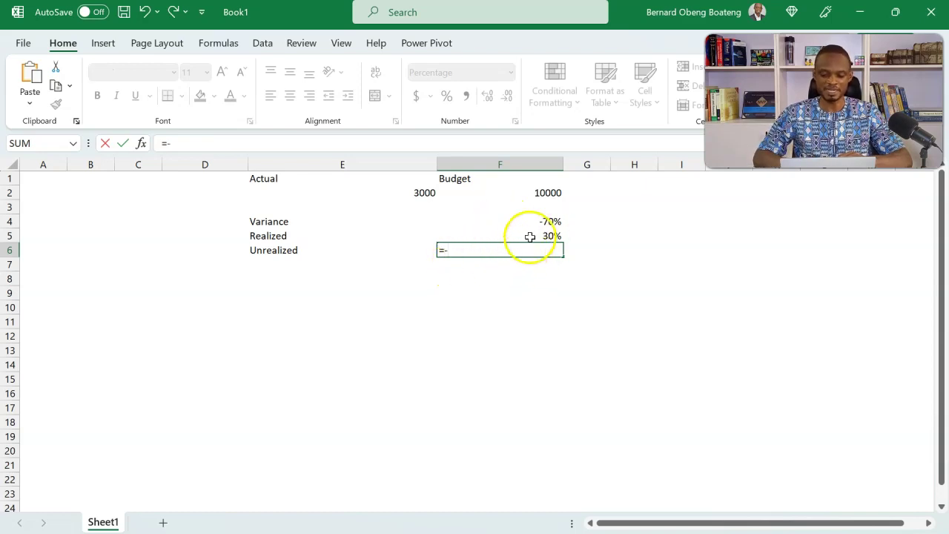
{"action": "left_click", "coordinate": [535, 222]}
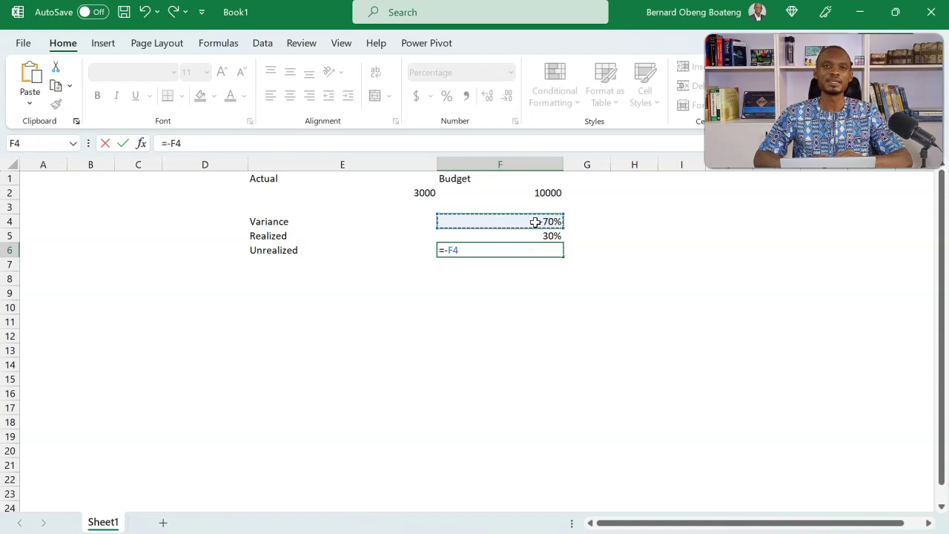
{"action": "key", "text": "Return"}
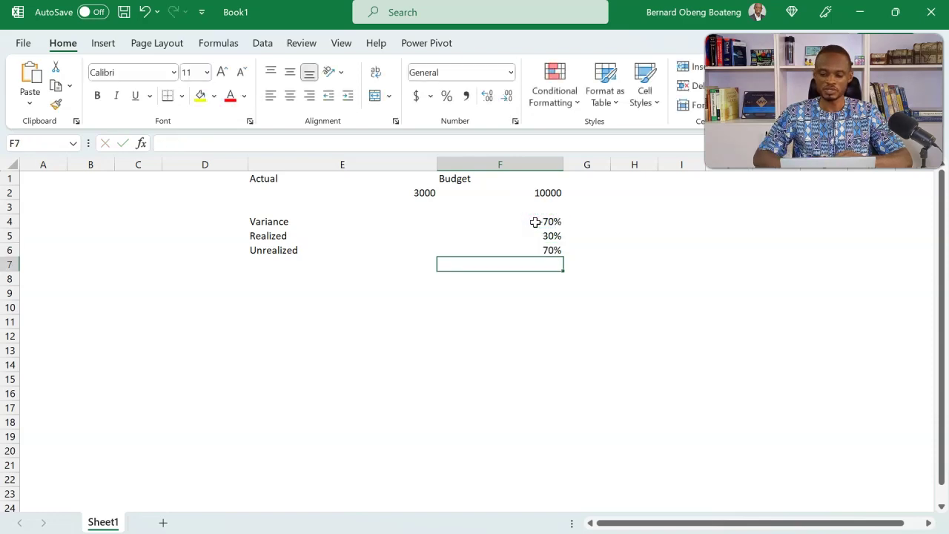
{"action": "left_click", "coordinate": [540, 249]}
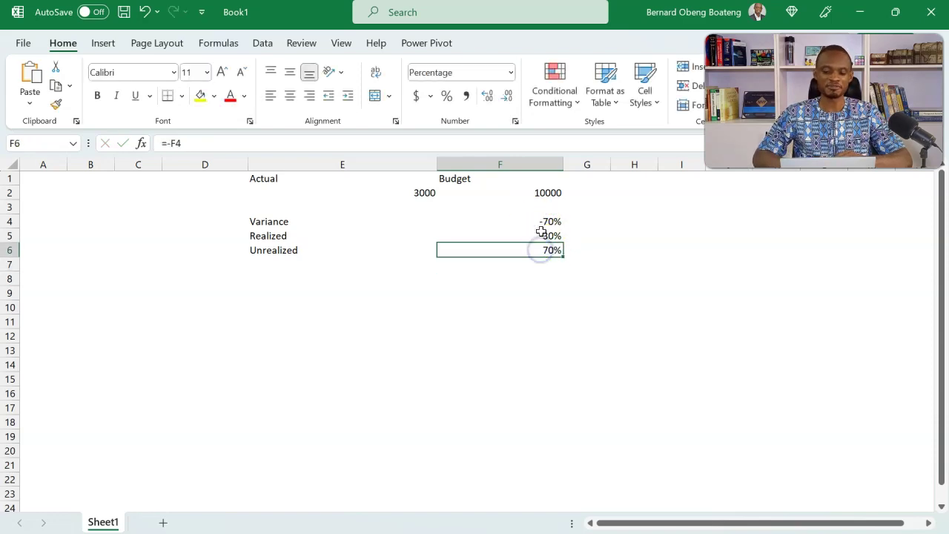
{"action": "left_click_drag", "start_coordinate": [540, 236], "coordinate": [539, 248]}
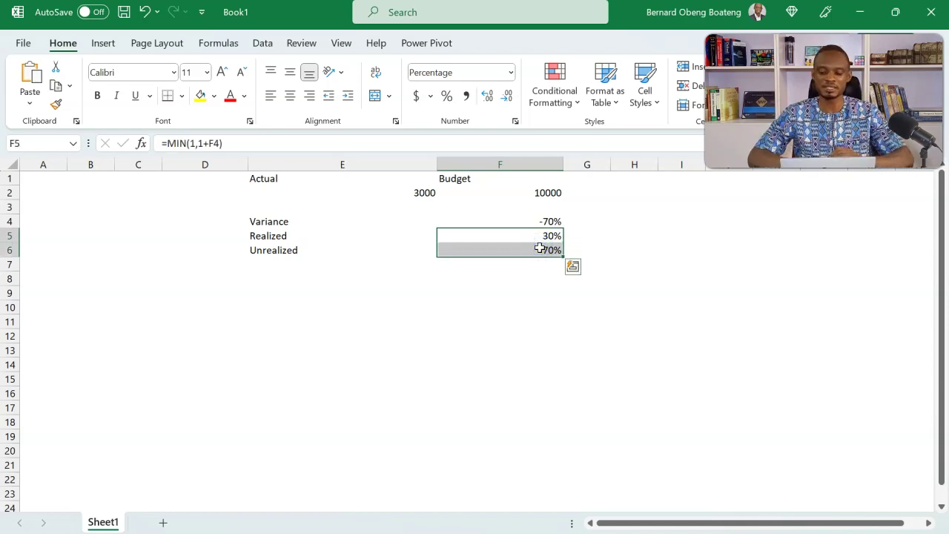
{"action": "left_click", "coordinate": [539, 248]}
{"action": "type", "text": "=-F4"}
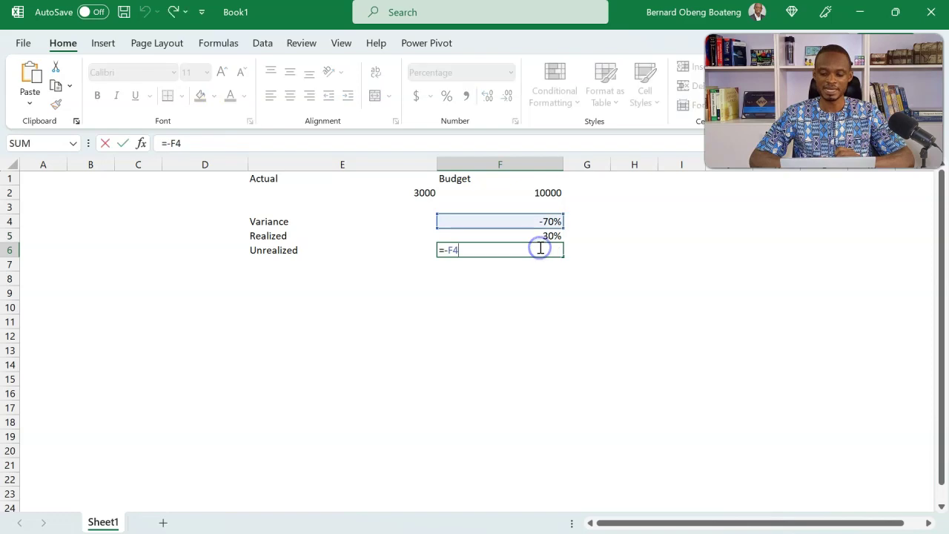
{"action": "key", "text": "ctrl+Return"}
Set the Actual value in cell E2 to 15000 and check the Unrealized formula's result.
{"action": "left_click", "coordinate": [396, 187]}
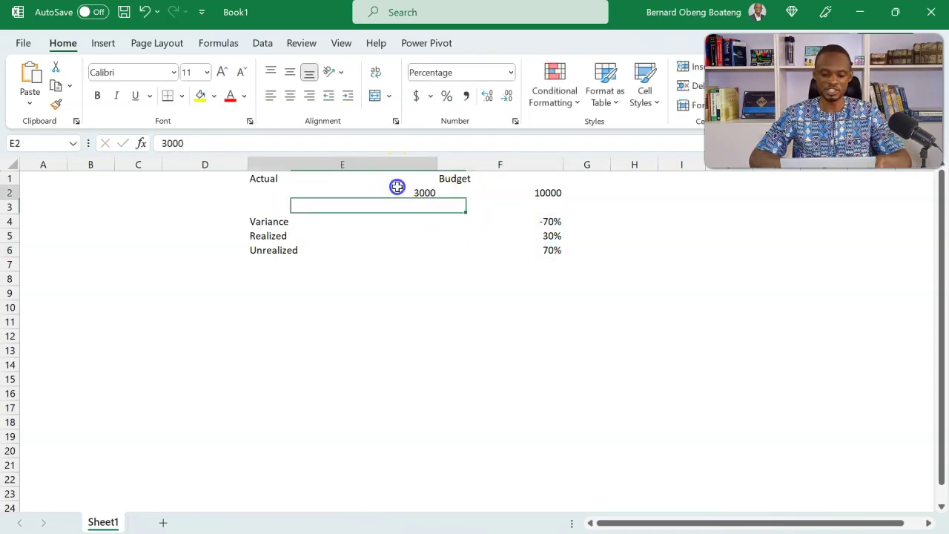
{"action": "type", "text": "15"}
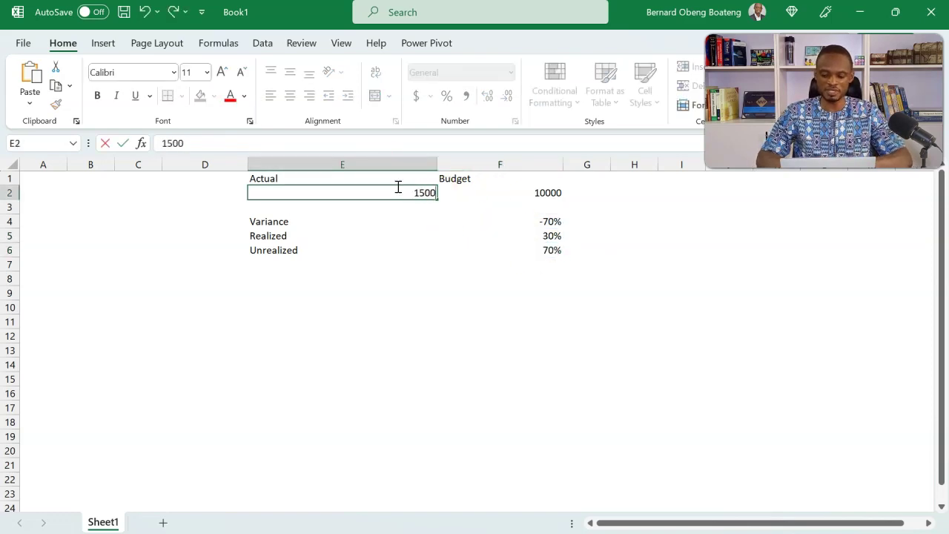
{"action": "key", "text": "Return"}
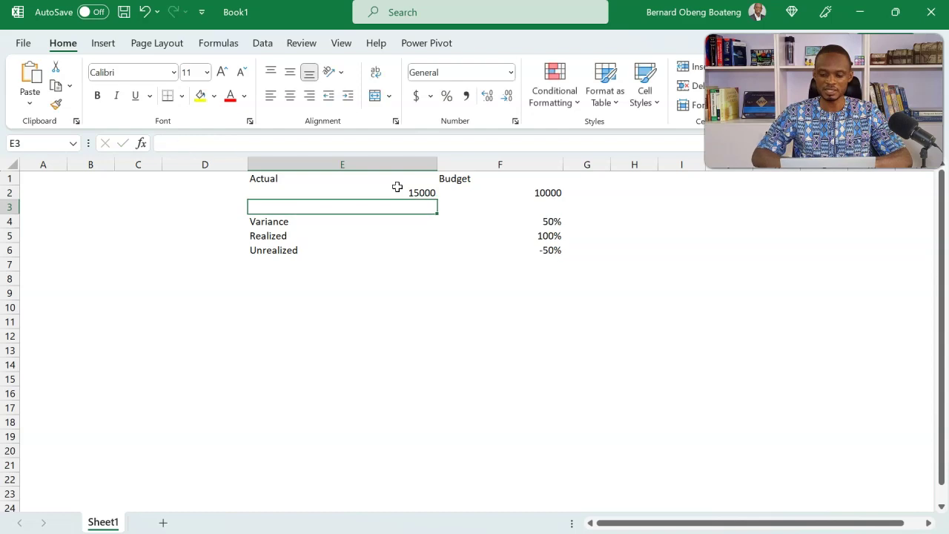
{"action": "left_click", "coordinate": [542, 251]}
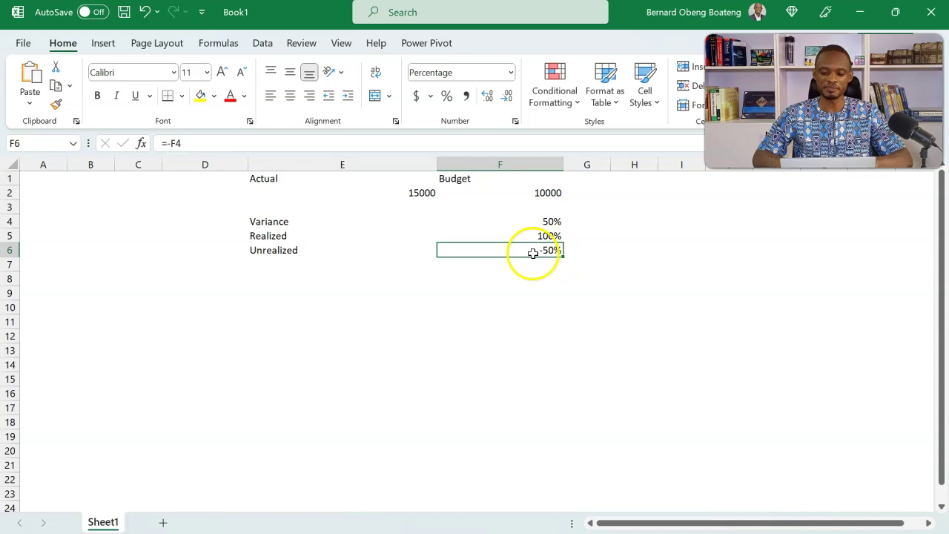
Keep the Unrealized percentage in cell F6 from going below zero by changing its formula to =MAX(0,-F4).
{"action": "left_click", "coordinate": [532, 250]}
{"action": "double_click", "coordinate": [532, 249]}
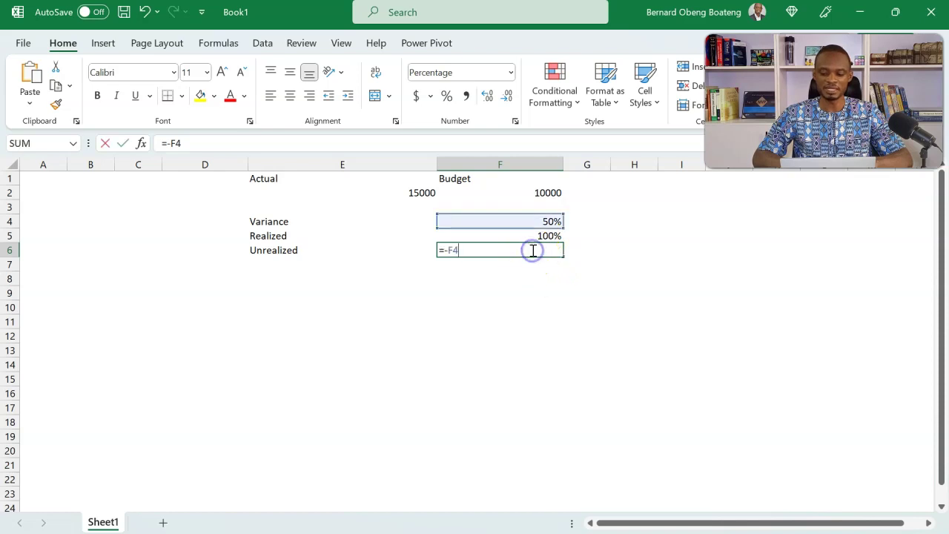
{"action": "left_click", "coordinate": [447, 250]}
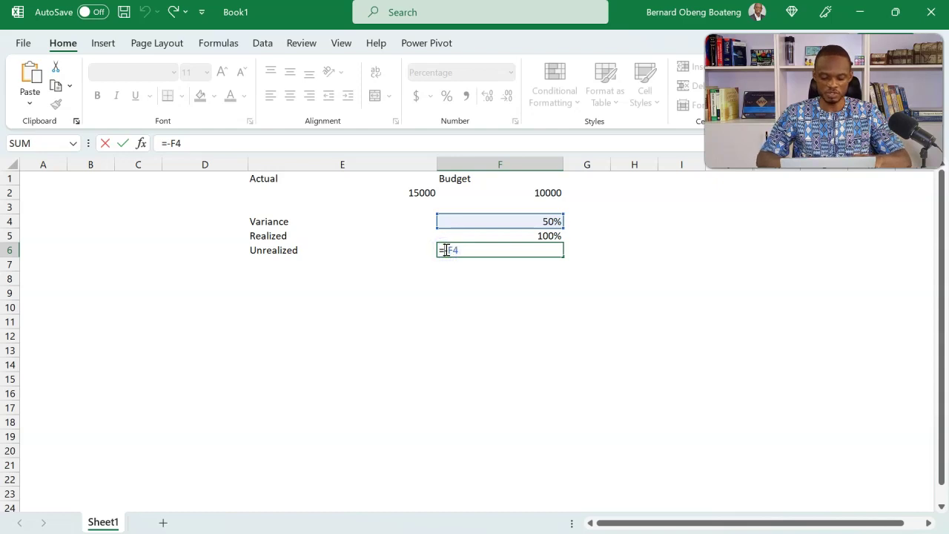
{"action": "type", "text": "MAX("}
{"action": "type", "text": "0,"}
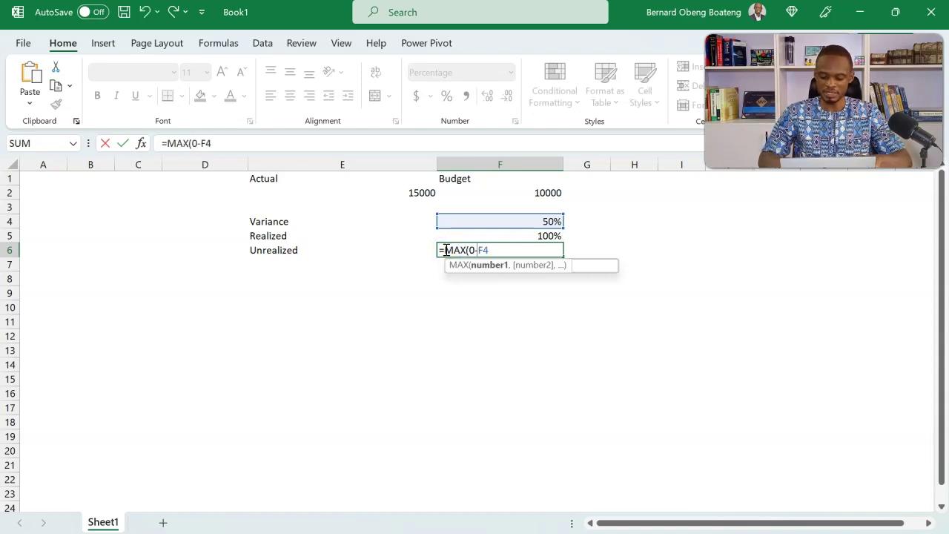
{"action": "left_click", "coordinate": [501, 252]}
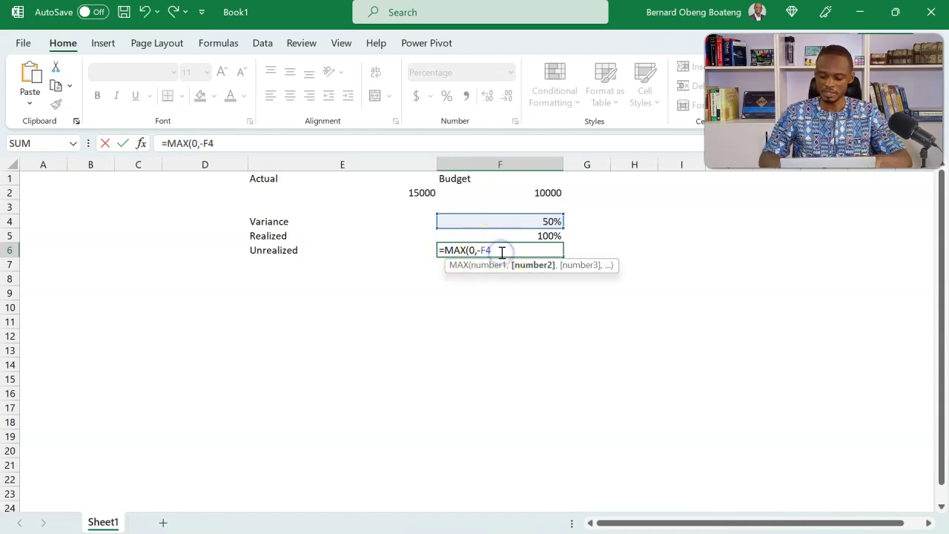
{"action": "key", "text": "Return"}
{"action": "left_click", "coordinate": [549, 250]}
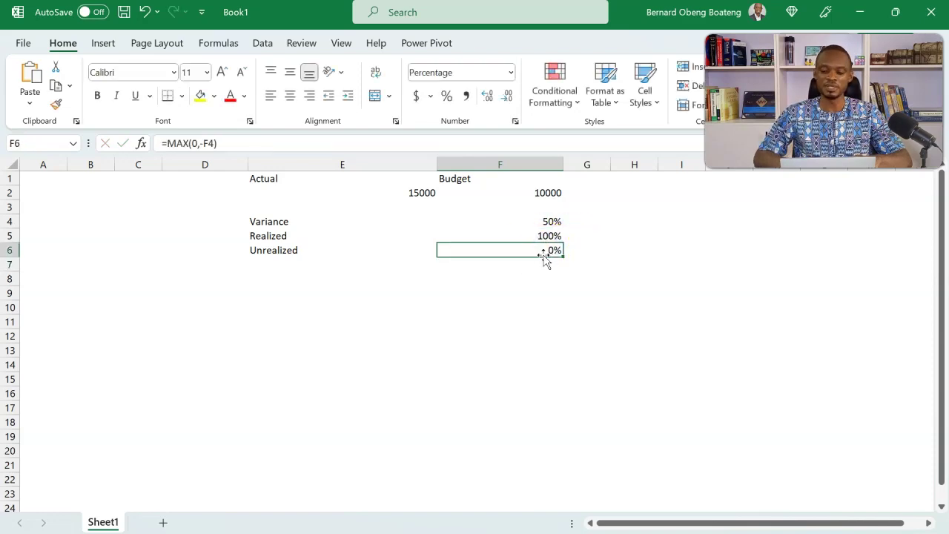
{"action": "left_click", "coordinate": [542, 260]}
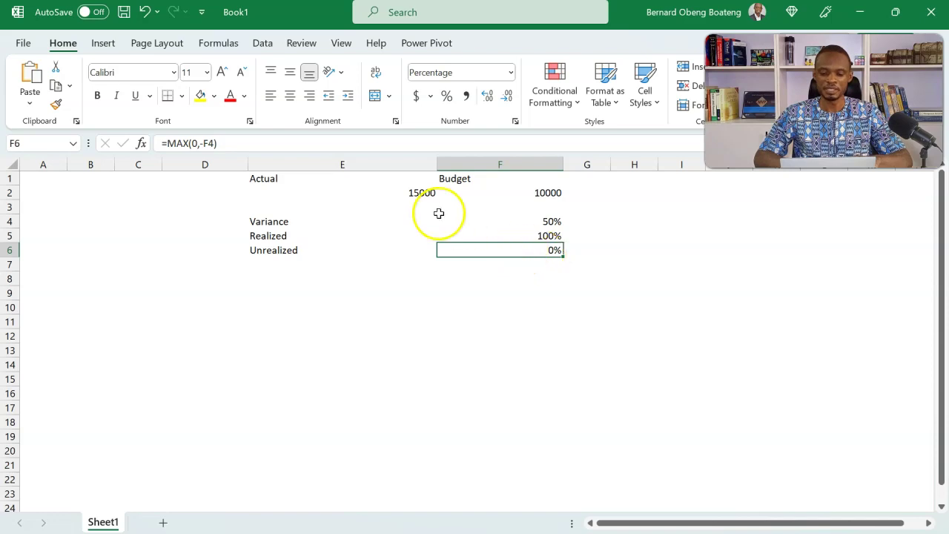
Set the Actual value in cell E2 back to 3000.
{"action": "left_click", "coordinate": [424, 194]}
{"action": "type", "text": "3000"}
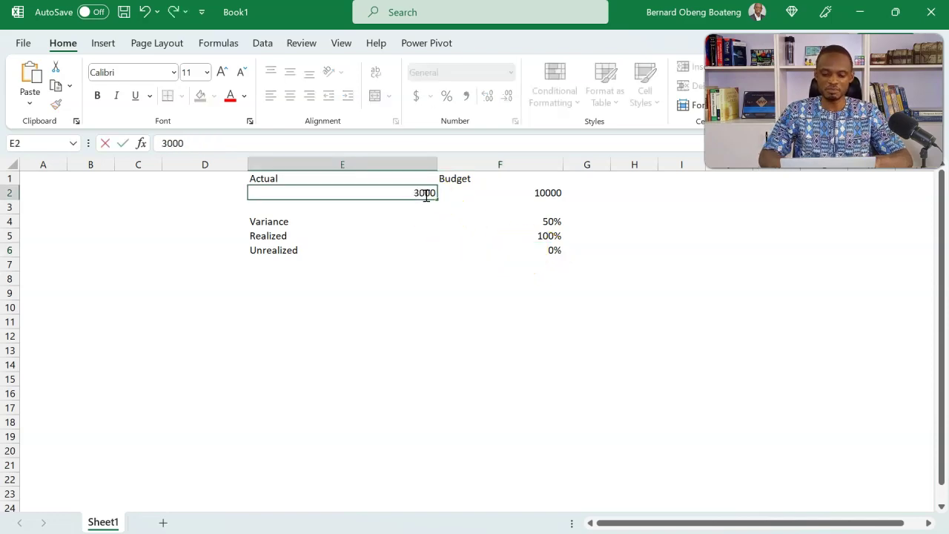
{"action": "key", "text": "Return"}
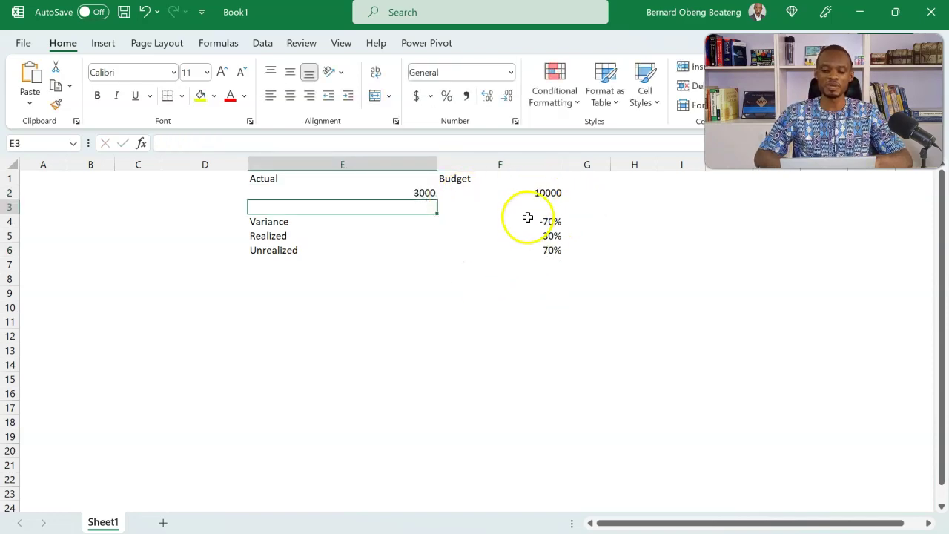
Insert a 100% Stacked Bar chart of E5:F6 with Realized and Unrealized as two series in one bar, placed just below the data.
{"action": "left_click", "coordinate": [321, 235]}
{"action": "left_click_drag", "start_coordinate": [322, 236], "coordinate": [494, 252]}
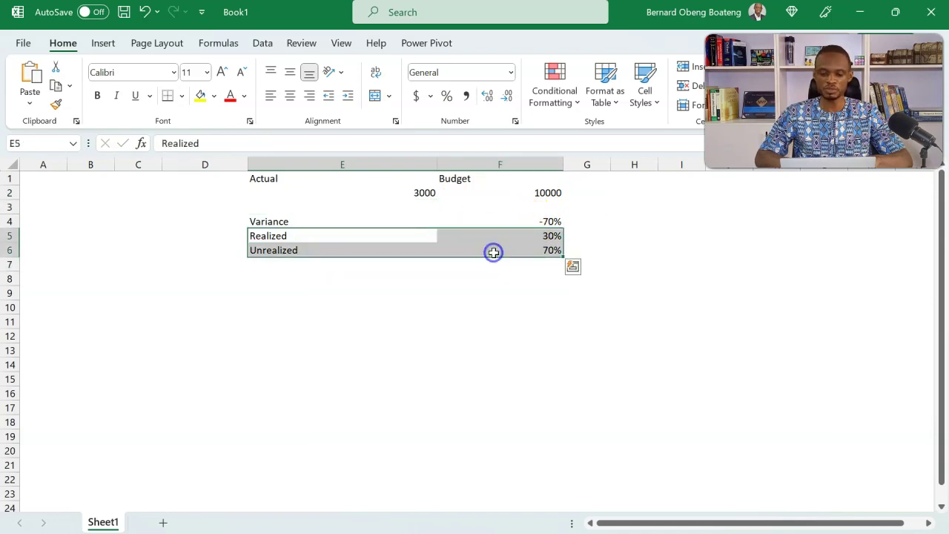
{"action": "left_click", "coordinate": [111, 43]}
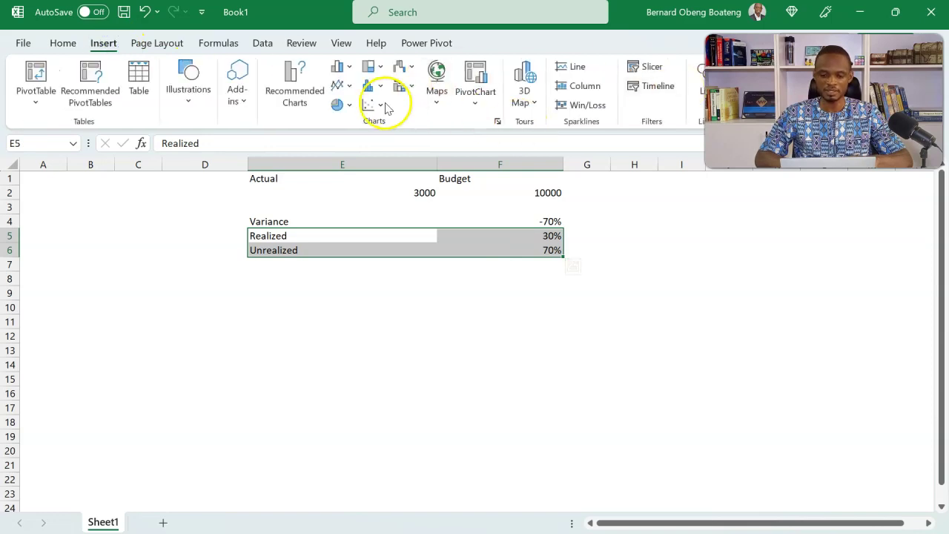
{"action": "left_click", "coordinate": [499, 122]}
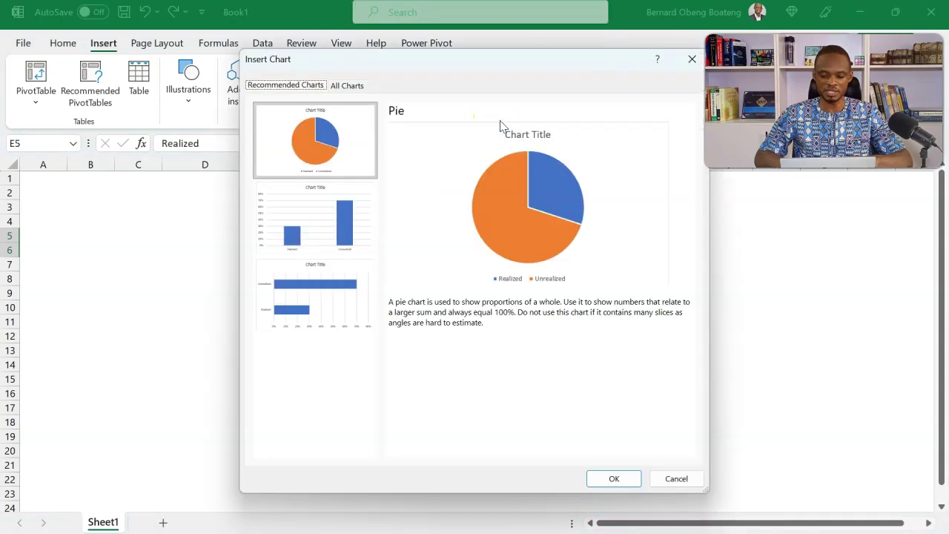
{"action": "left_click", "coordinate": [348, 86]}
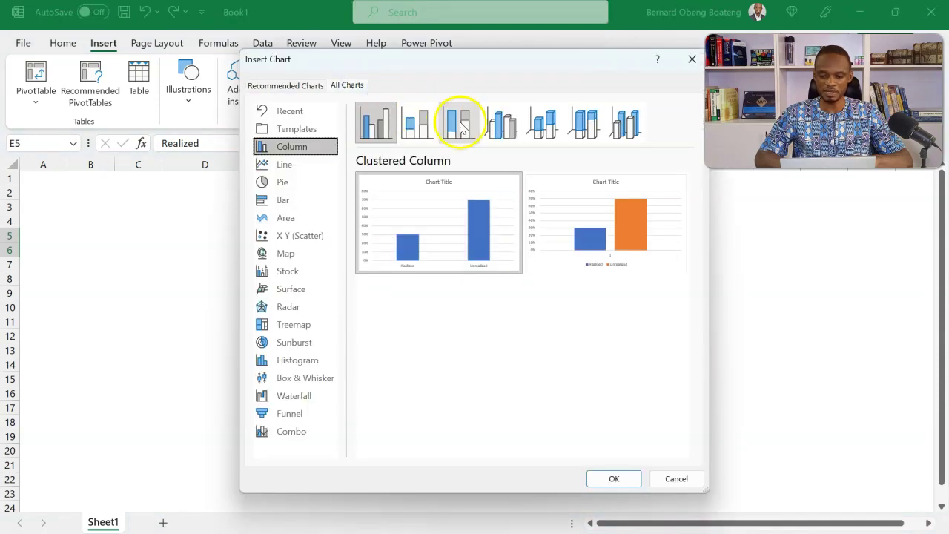
{"action": "left_click", "coordinate": [286, 199]}
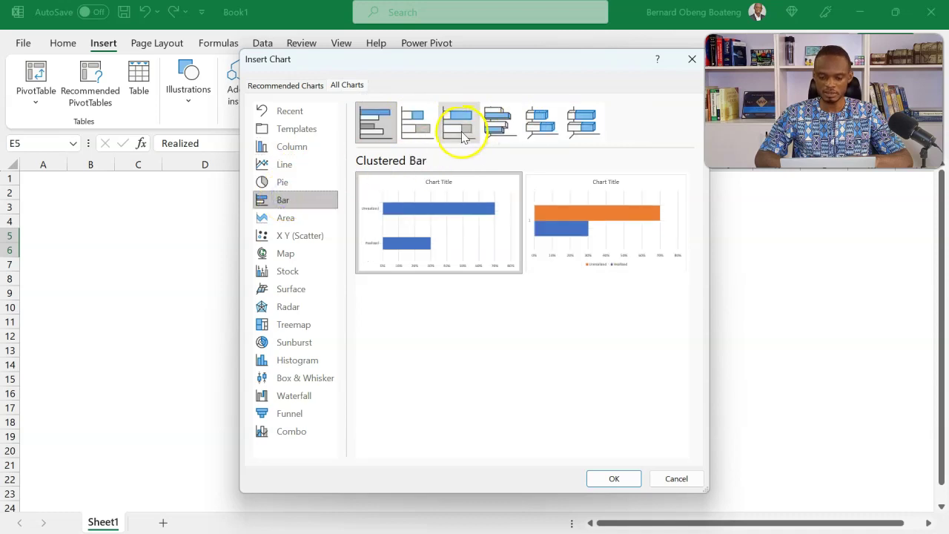
{"action": "left_click", "coordinate": [463, 133]}
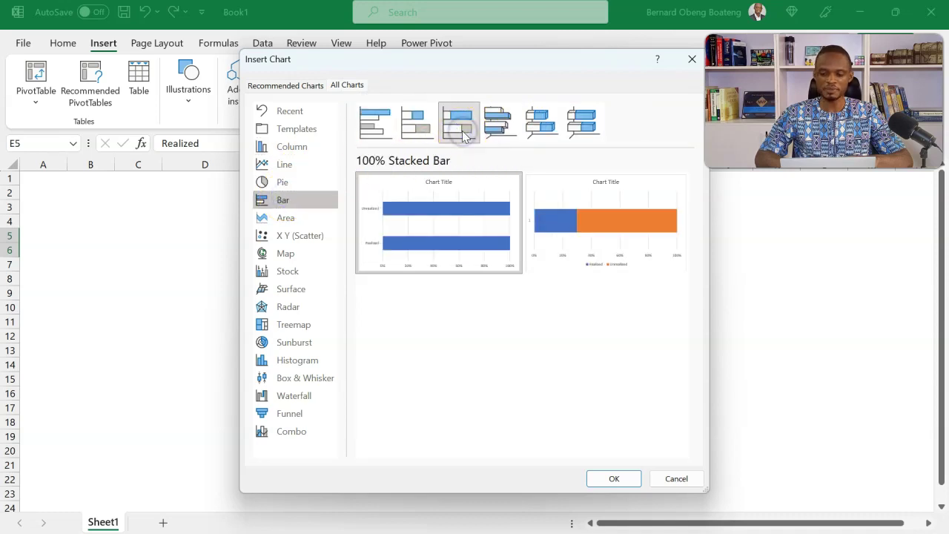
{"action": "mouse_move", "coordinate": [544, 210]}
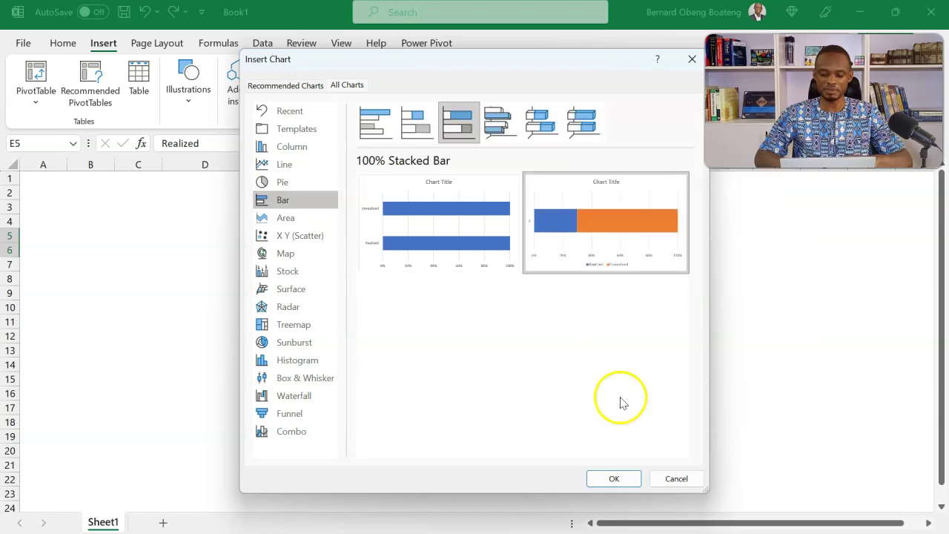
{"action": "left_click", "coordinate": [614, 479]}
{"action": "left_click_drag", "start_coordinate": [408, 230], "coordinate": [357, 267]}
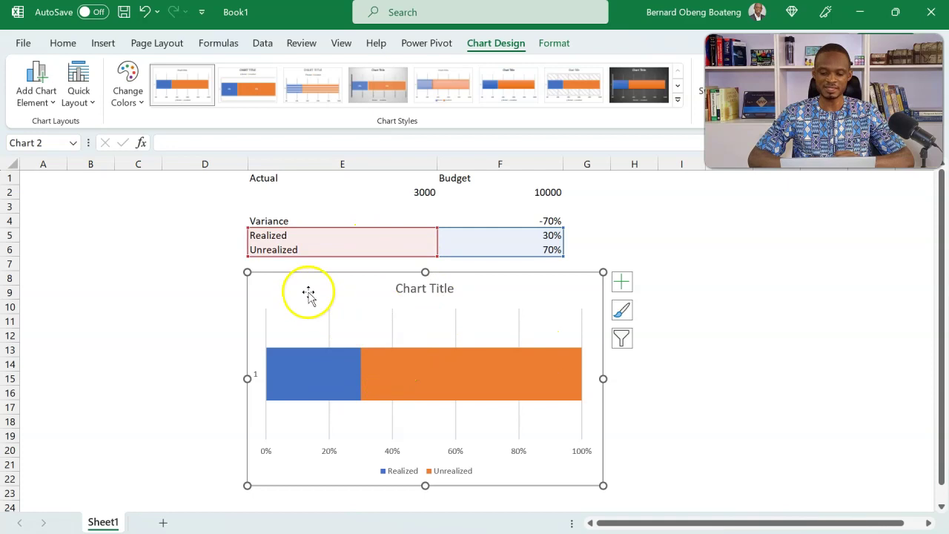
Set the Actual value in cell E2 to 8000 to test how the stacked bar responds.
{"action": "left_click", "coordinate": [403, 195]}
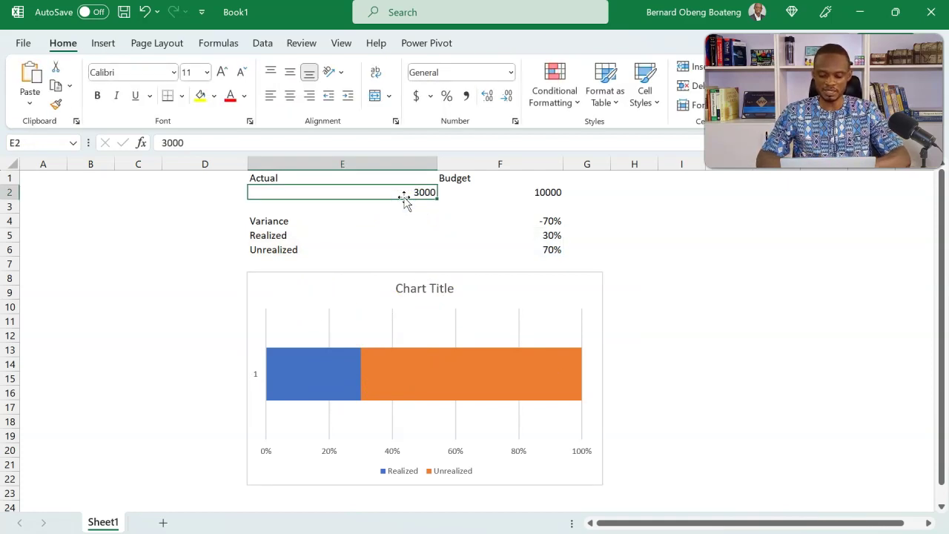
{"action": "type", "text": "8"}
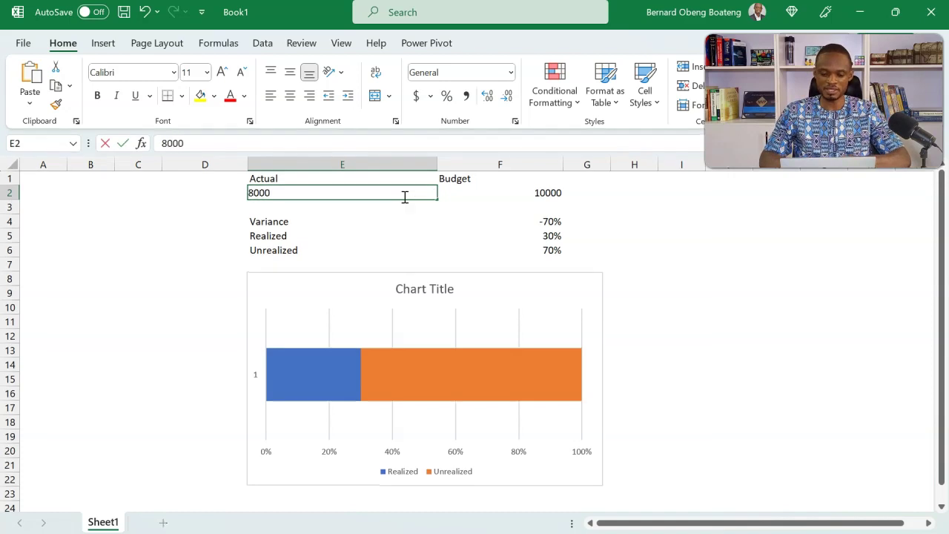
{"action": "key", "text": "Return"}
{"action": "left_click", "coordinate": [403, 194]}
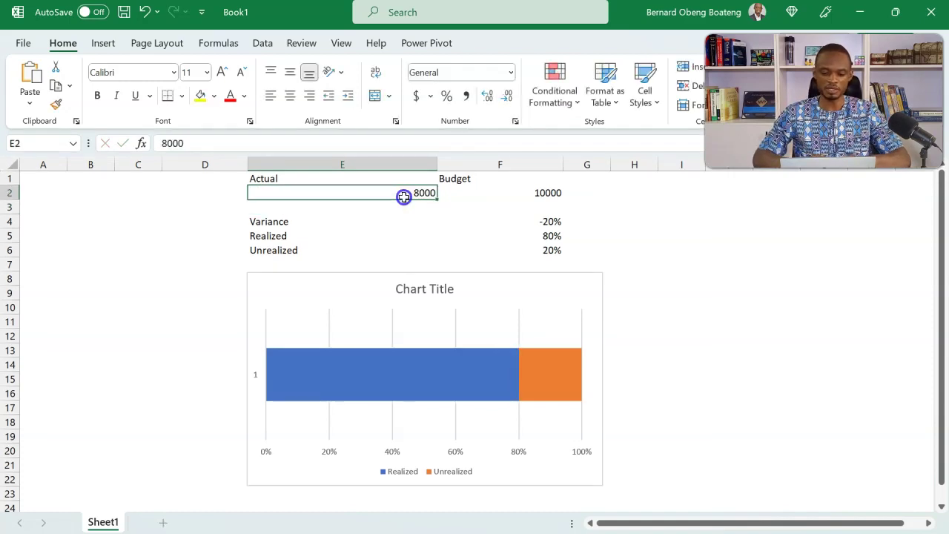
Test the stacked bar with an Actual value of 15000 in cell E2, and set the value back to 3000.
{"action": "type", "text": "15"}
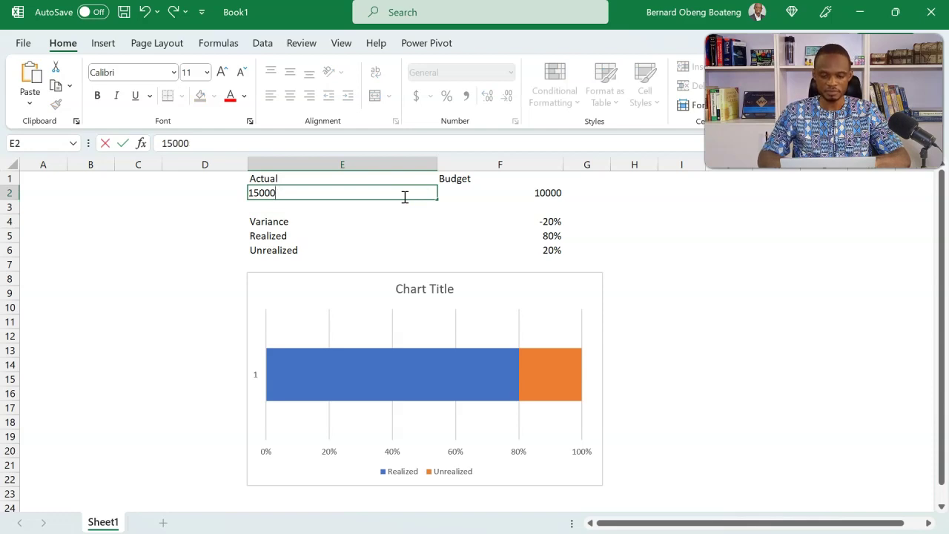
{"action": "key", "text": "Return"}
{"action": "left_click", "coordinate": [408, 192]}
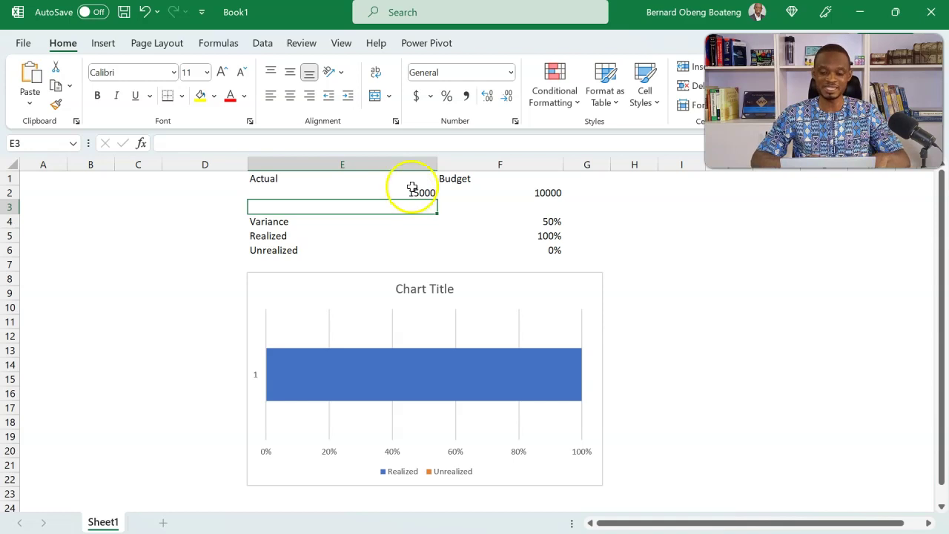
{"action": "left_click", "coordinate": [408, 192]}
{"action": "type", "text": "30"}
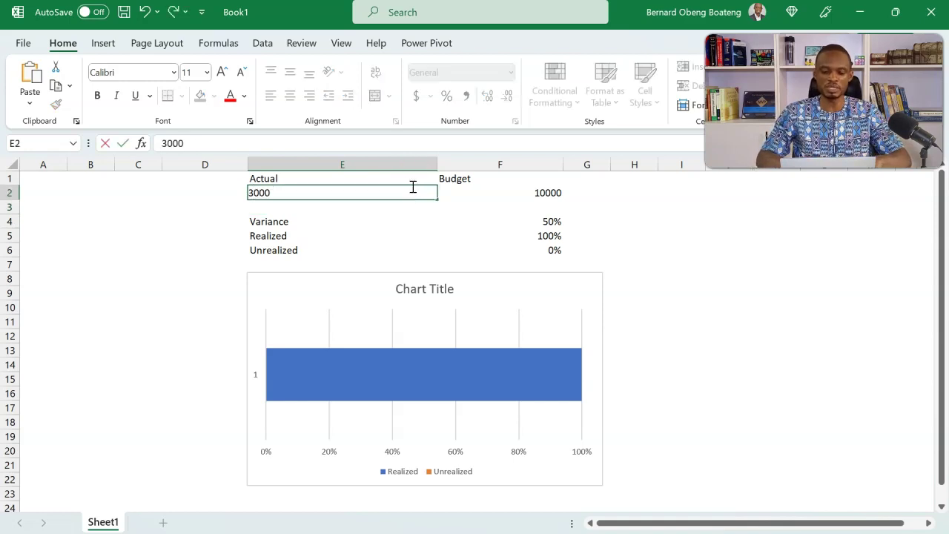
{"action": "key", "text": "Return"}
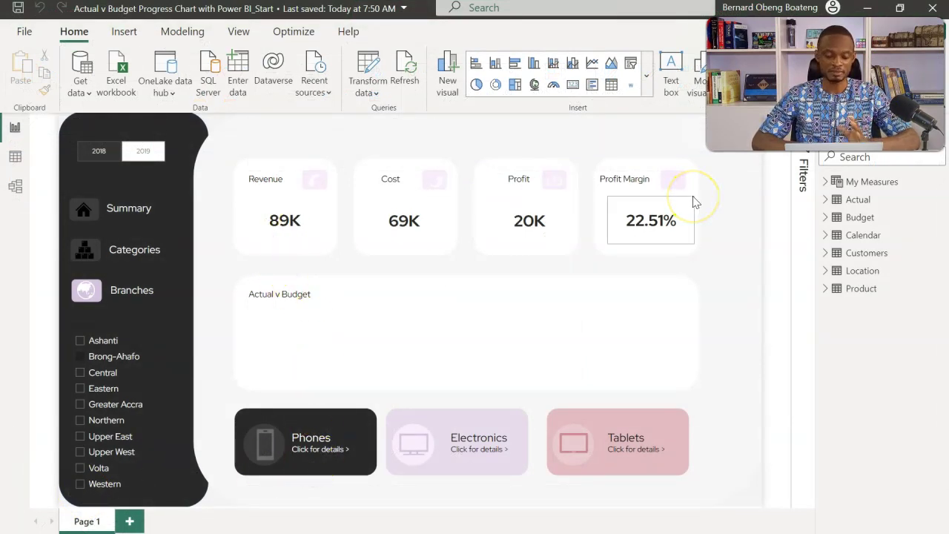
Switch to the Power BI report and add a new measure named Variance to the My Measures table.
{"action": "left_click", "coordinate": [825, 183]}
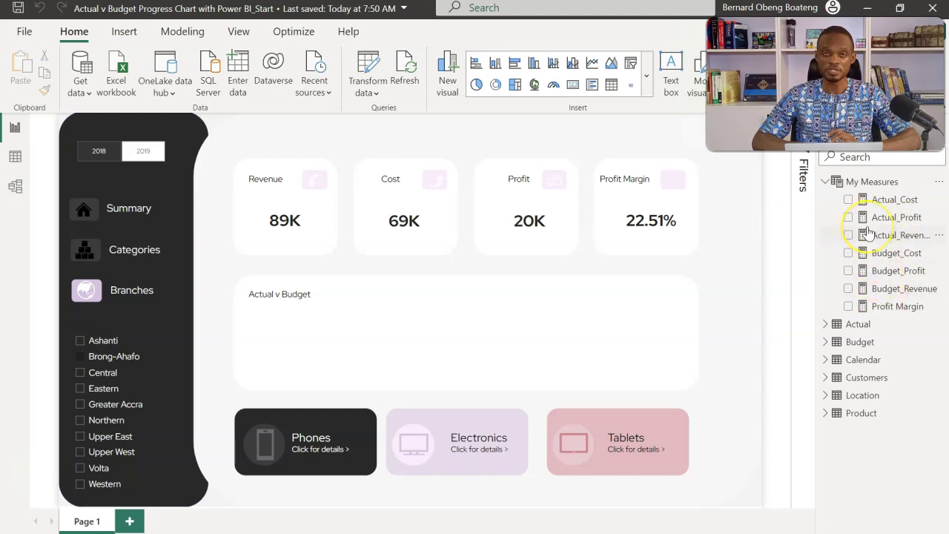
{"action": "left_click", "coordinate": [858, 182]}
{"action": "right_click", "coordinate": [857, 183]}
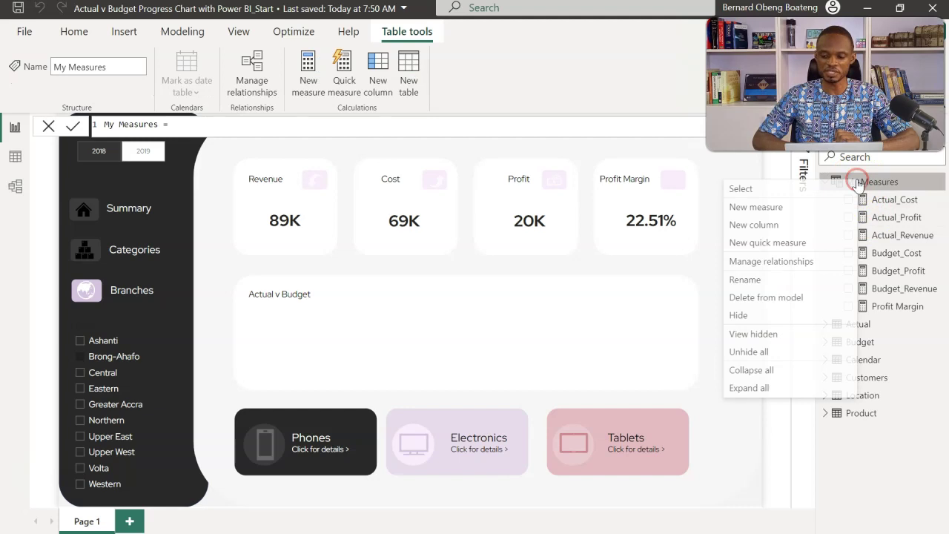
{"action": "key", "text": "Escape"}
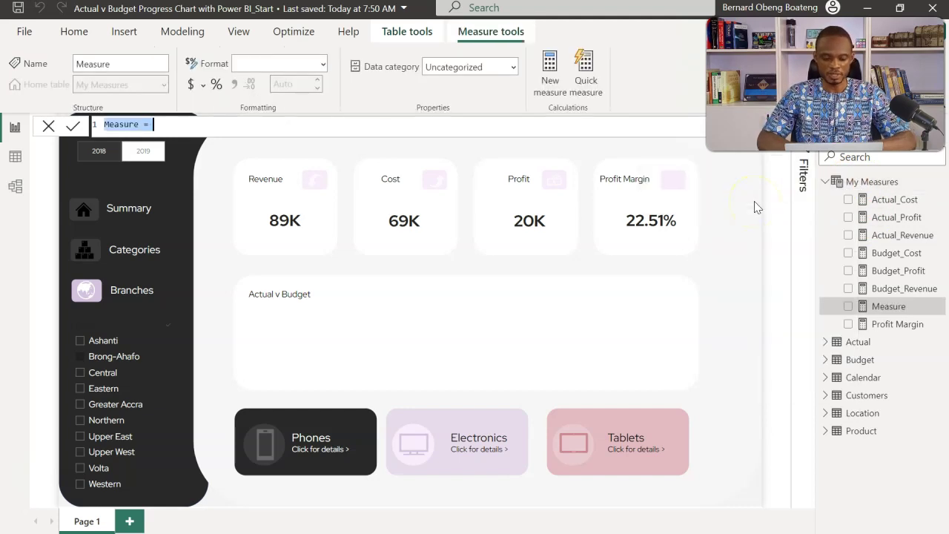
{"action": "type", "text": "Varianc"}
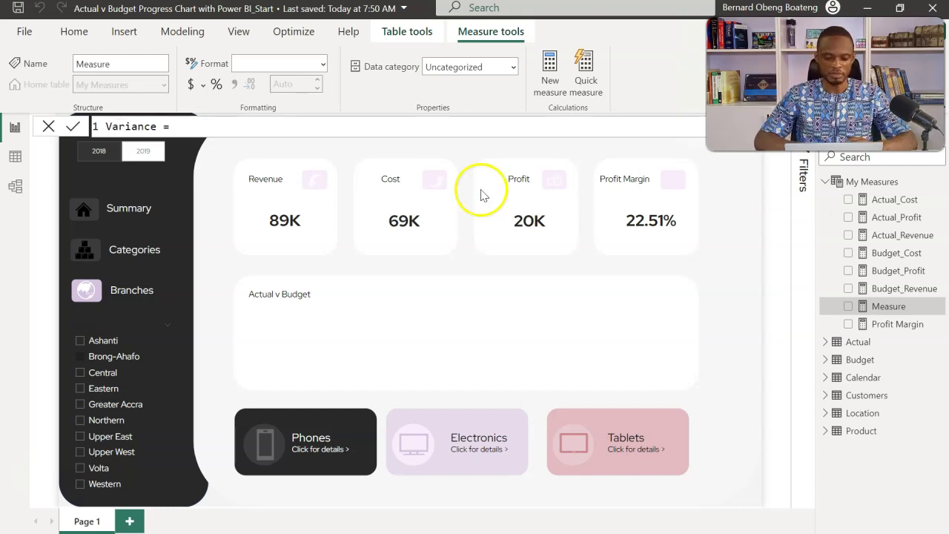
{"action": "scroll", "coordinate": [197, 128], "scroll_direction": "up", "scroll_amount": 2}
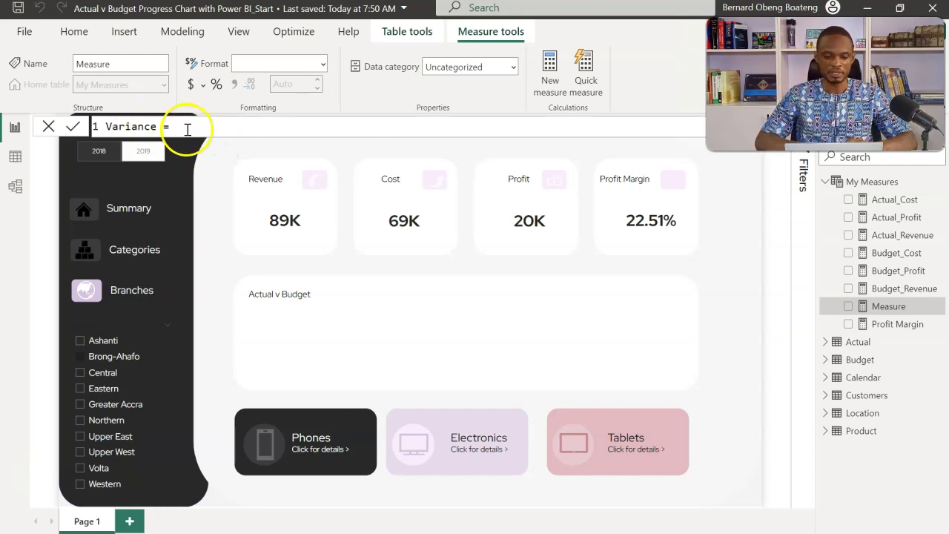
Start the Variance formula with a DIVIDE function that uses [Actual_Profit]-[Budget_Profit] as the numerator.
{"action": "type", "text": "ariance = div"}
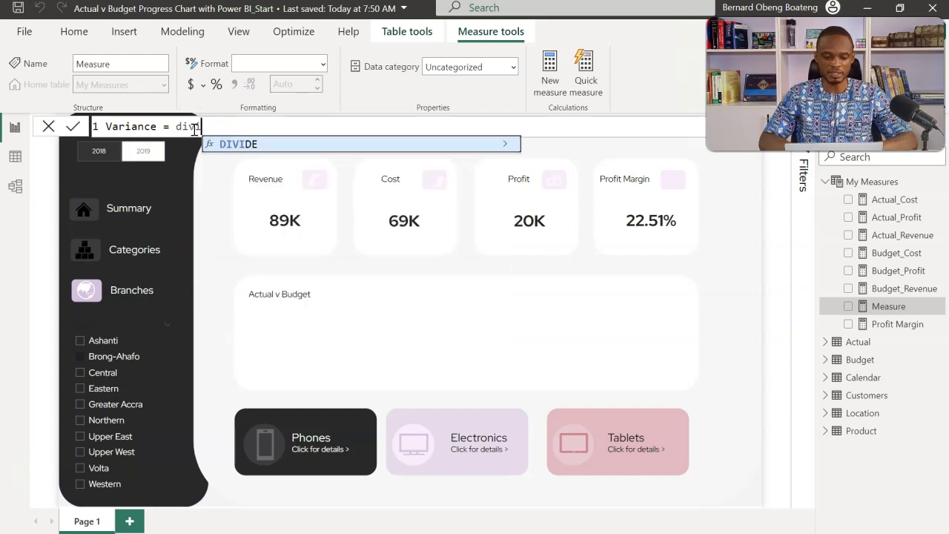
{"action": "key", "text": "Tab"}
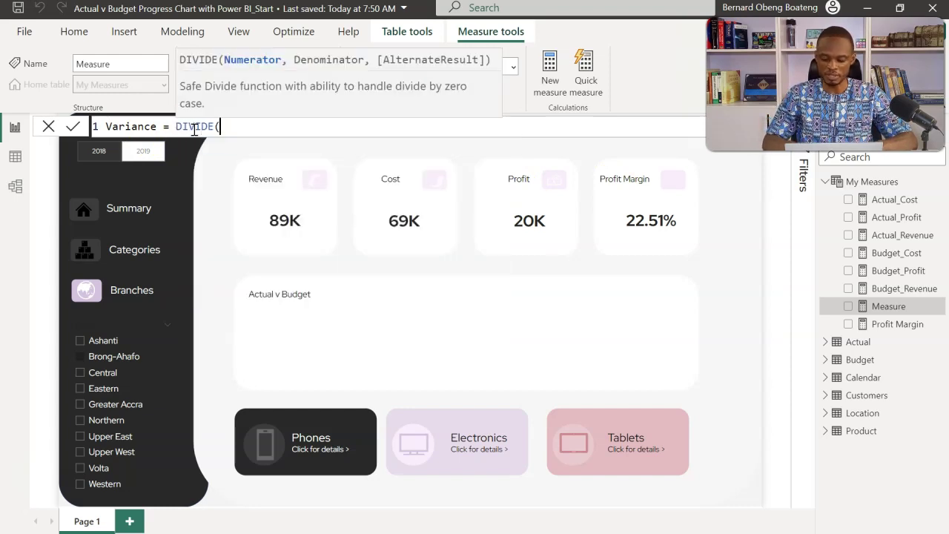
{"action": "type", "text": "[a"}
{"action": "key", "text": "Down"}
{"action": "key", "text": "Tab"}
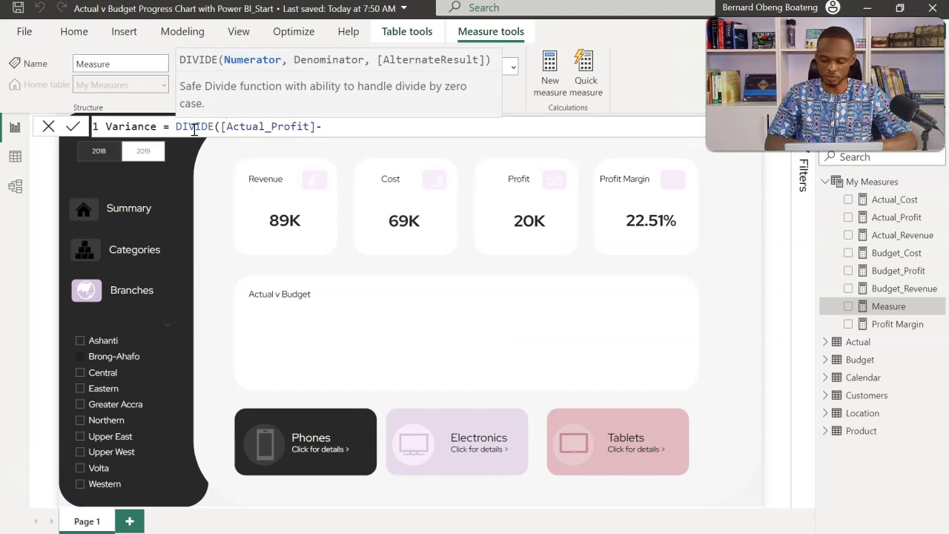
{"action": "type", "text": "-[b"}
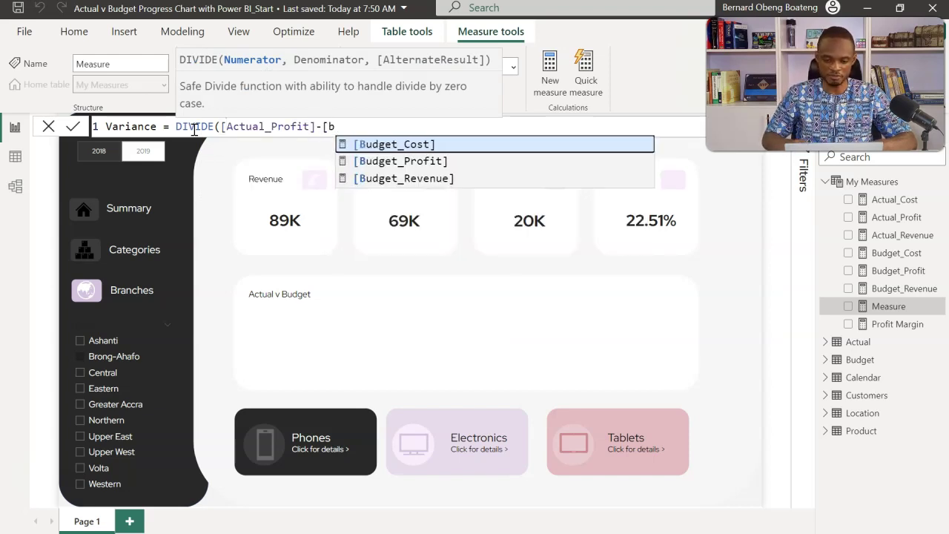
{"action": "key", "text": "Down"}
{"action": "key", "text": "Tab"}
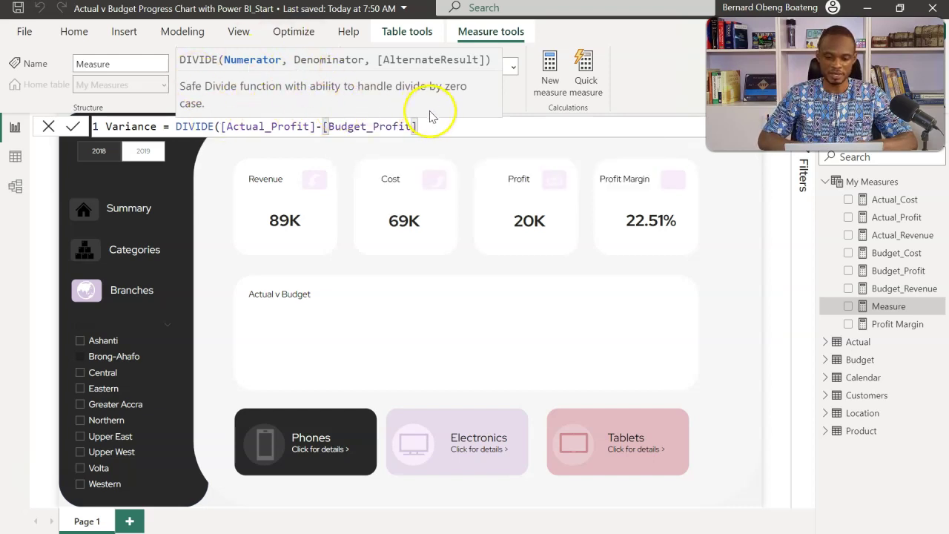
Complete the Variance measure with [Budget_Profit] as the denominator and "" as the alternate result, and commit it.
{"action": "type", "text": ","}
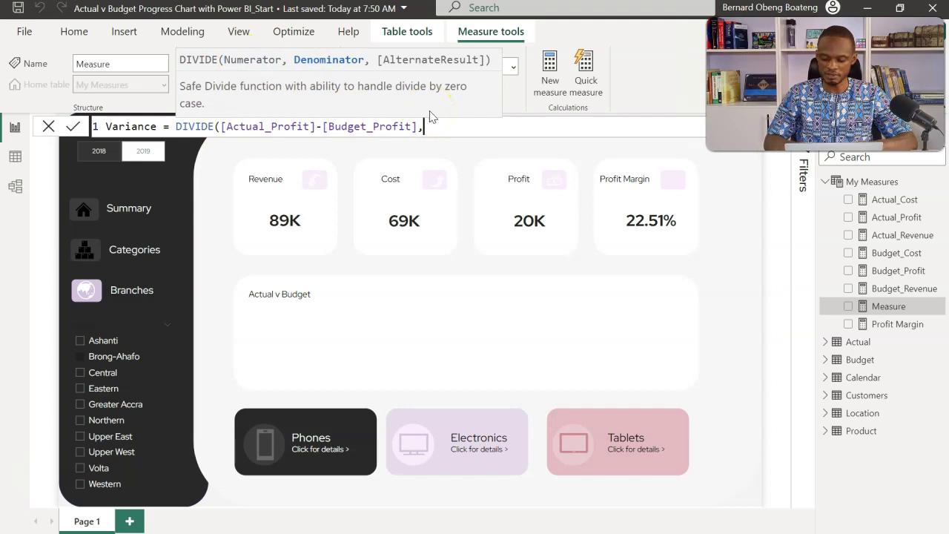
{"action": "type", "text": "[bu"}
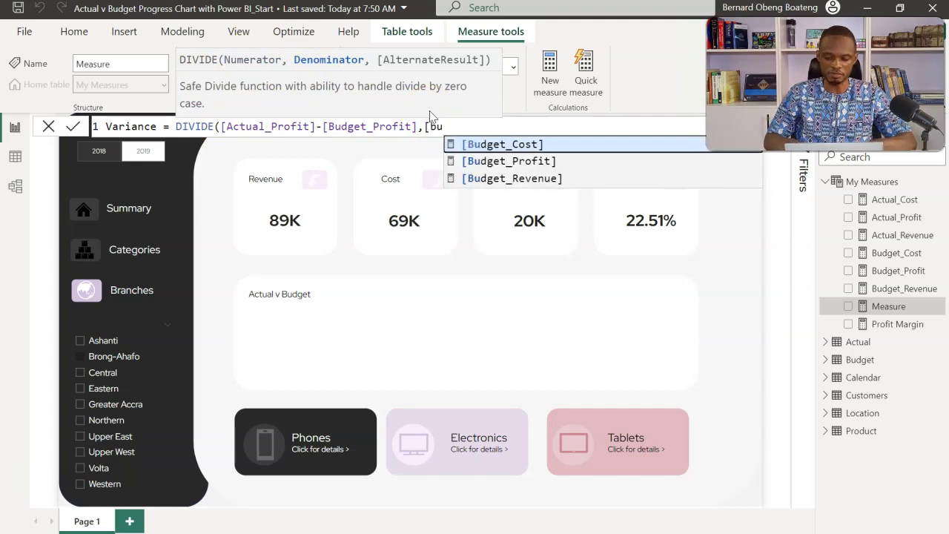
{"action": "key", "text": "Down"}
{"action": "key", "text": "Tab"}
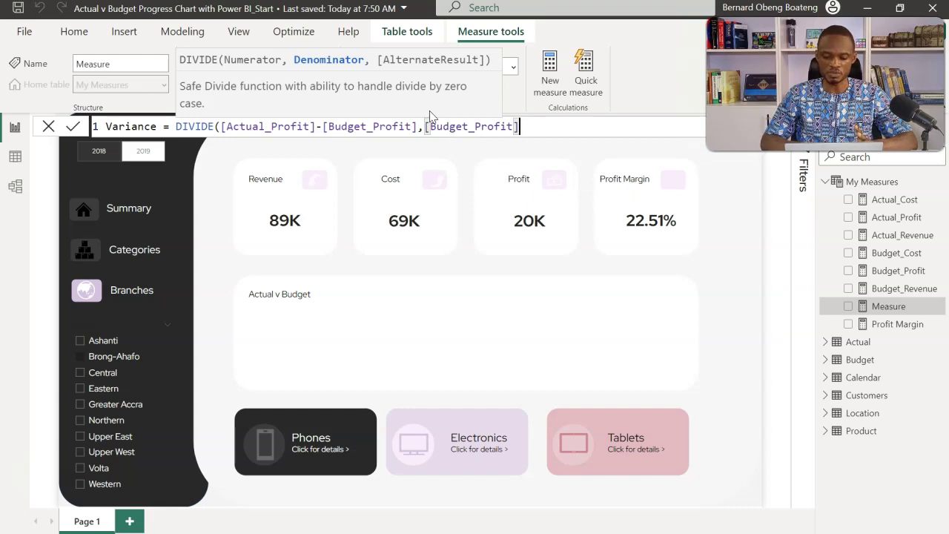
{"action": "type", "text": ","}
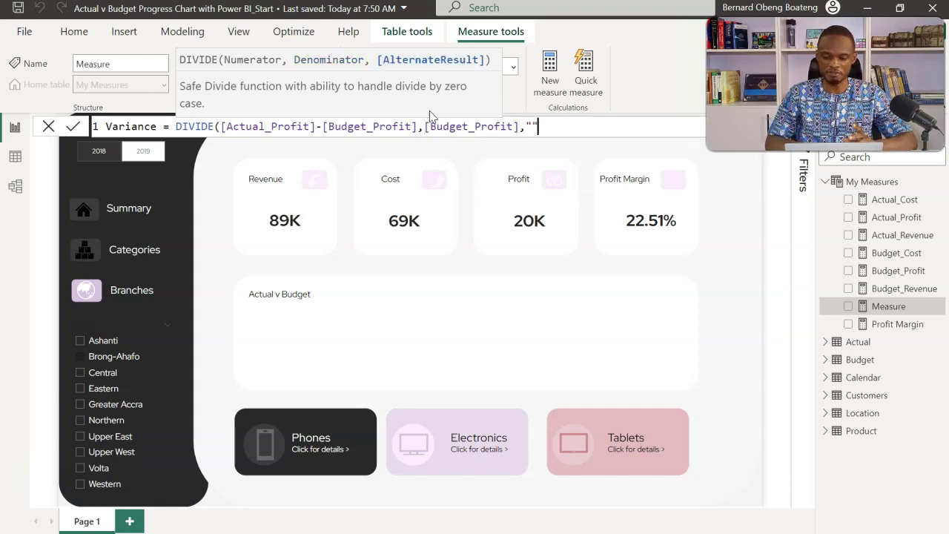
{"action": "type", "text": "\"\")"}
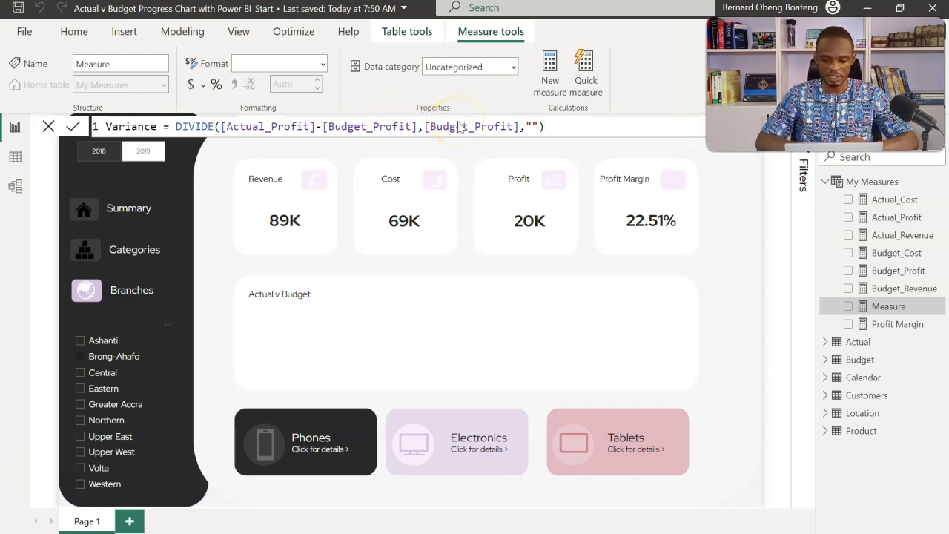
{"action": "key", "text": "Return"}
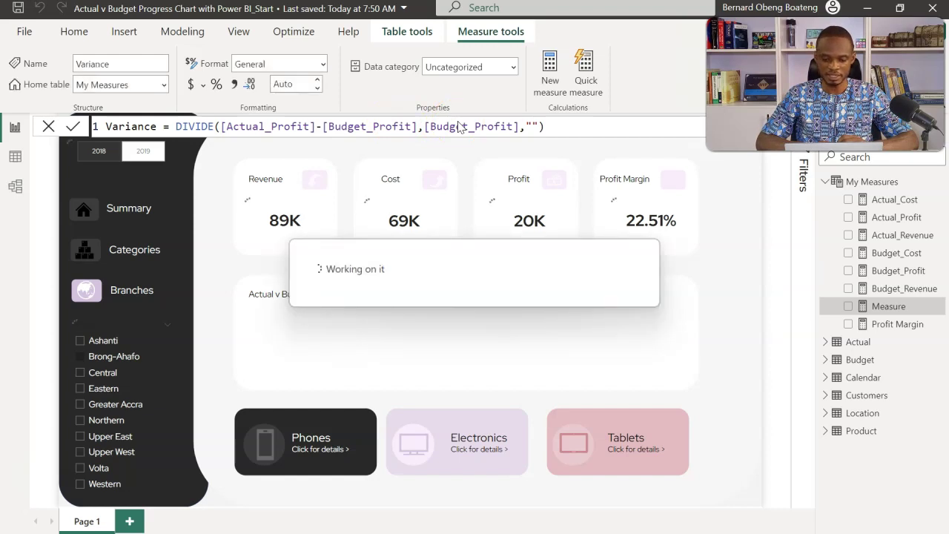
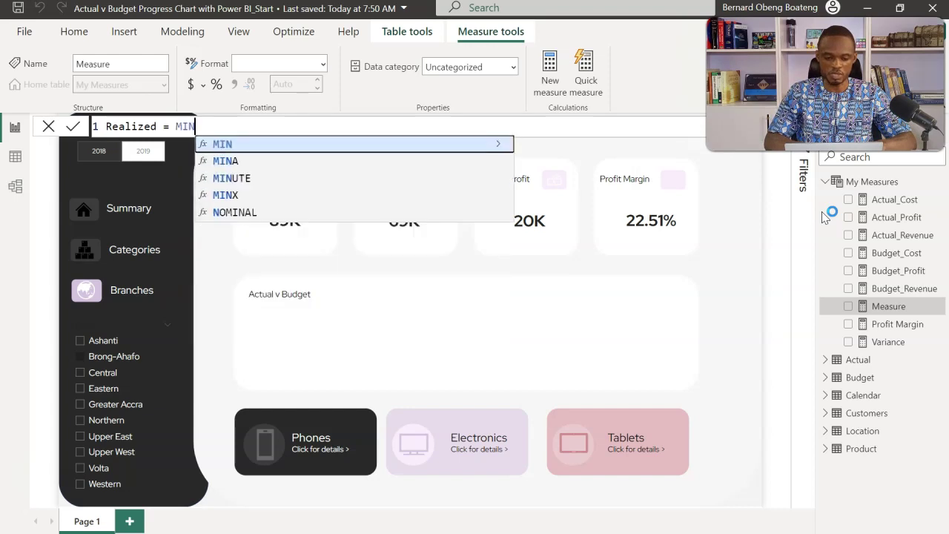
Define the Realized measure as MIN(1,1+[Variance]) and format it as a percentage.
{"action": "type", "text": "(1,1+"}
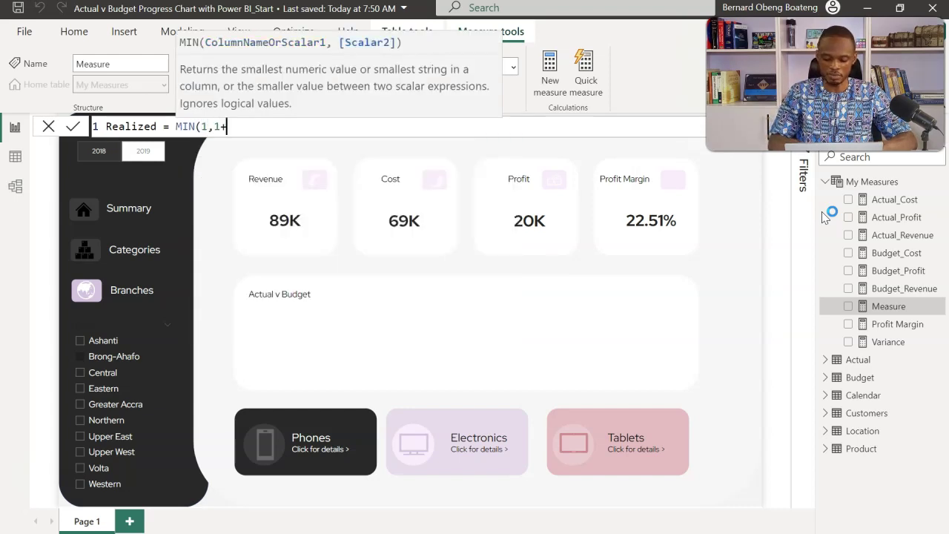
{"action": "type", "text": "[V"}
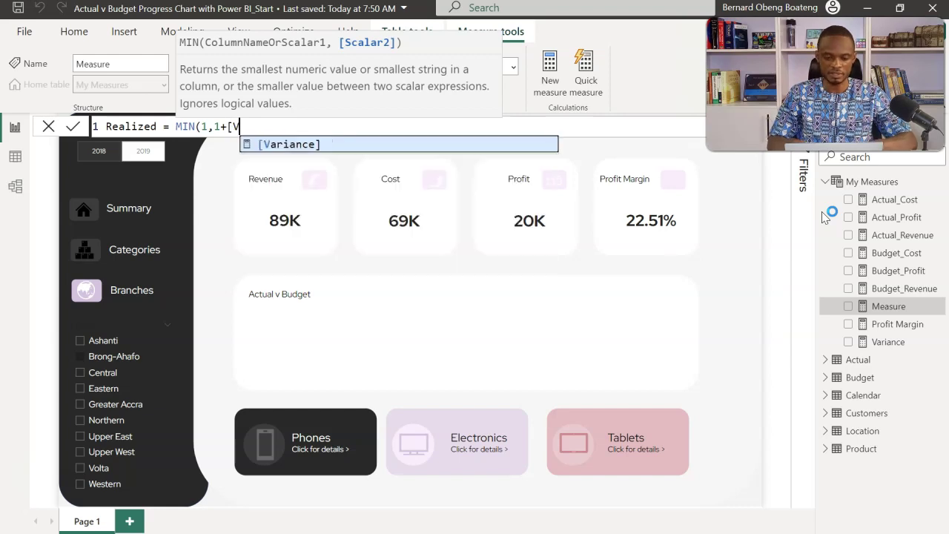
{"action": "key", "text": "Tab"}
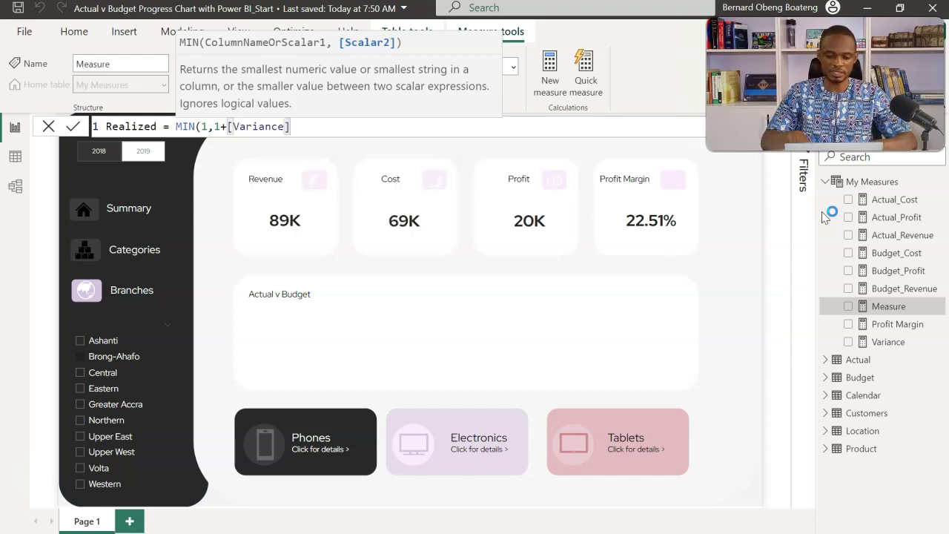
{"action": "type", "text": ")"}
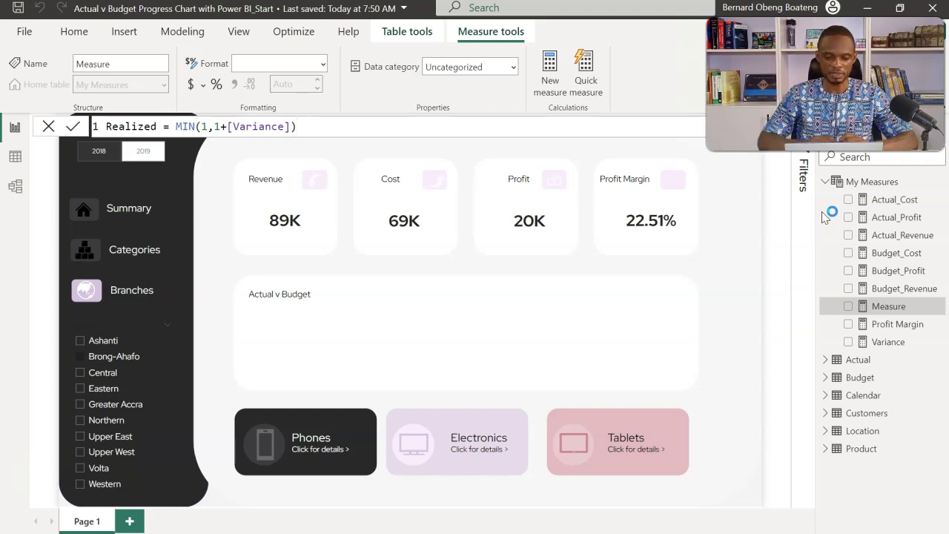
{"action": "key", "text": "Return"}
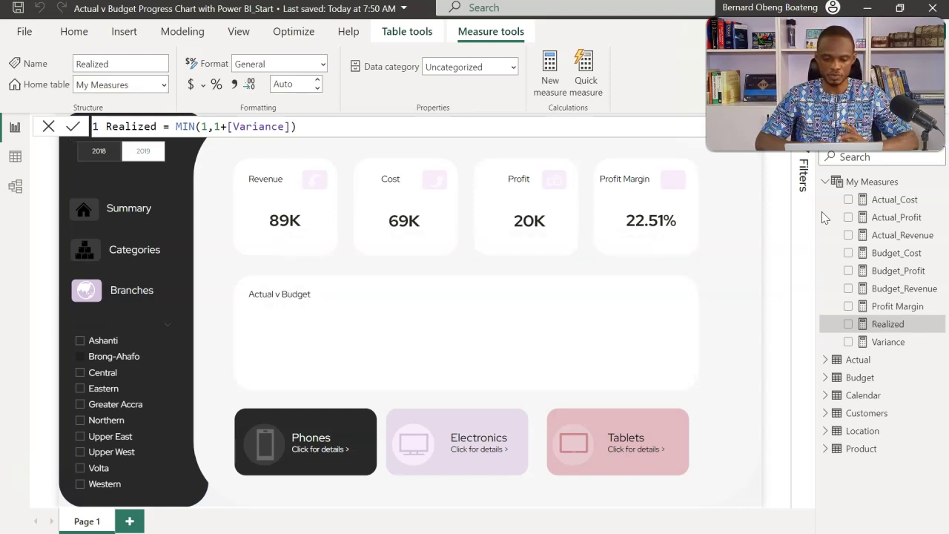
{"action": "left_click", "coordinate": [219, 86]}
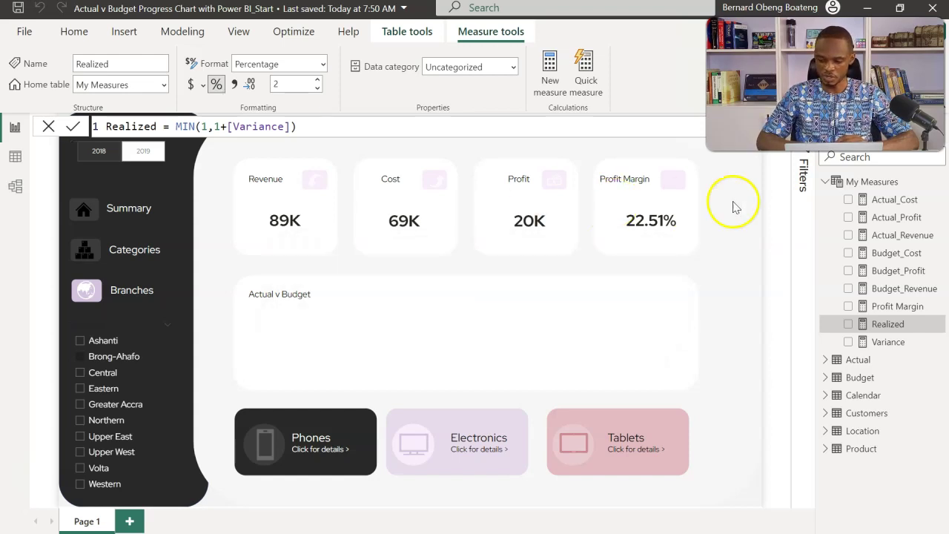
Add a new measure named Unrealized to My Measures, starting its formula with MAX and 0 as the first argument.
{"action": "right_click", "coordinate": [866, 182]}
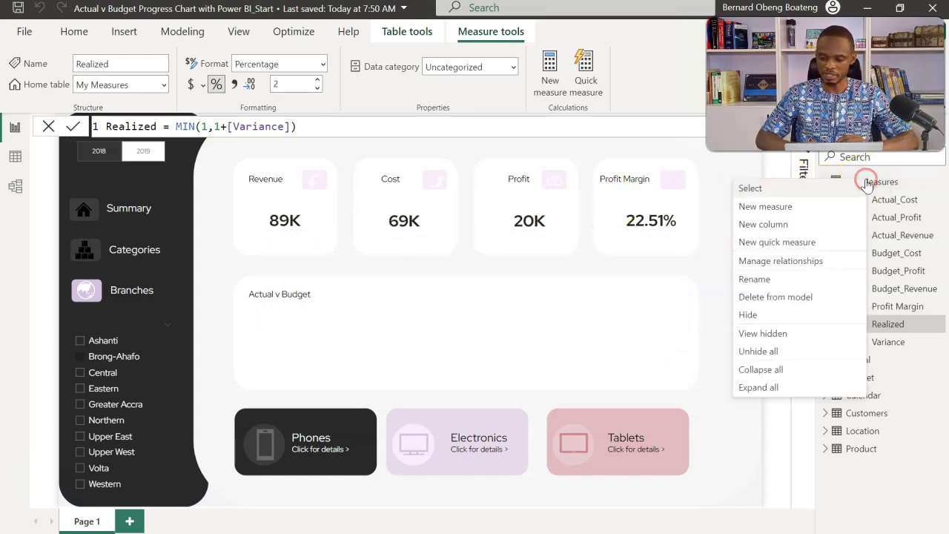
{"action": "left_click", "coordinate": [821, 207]}
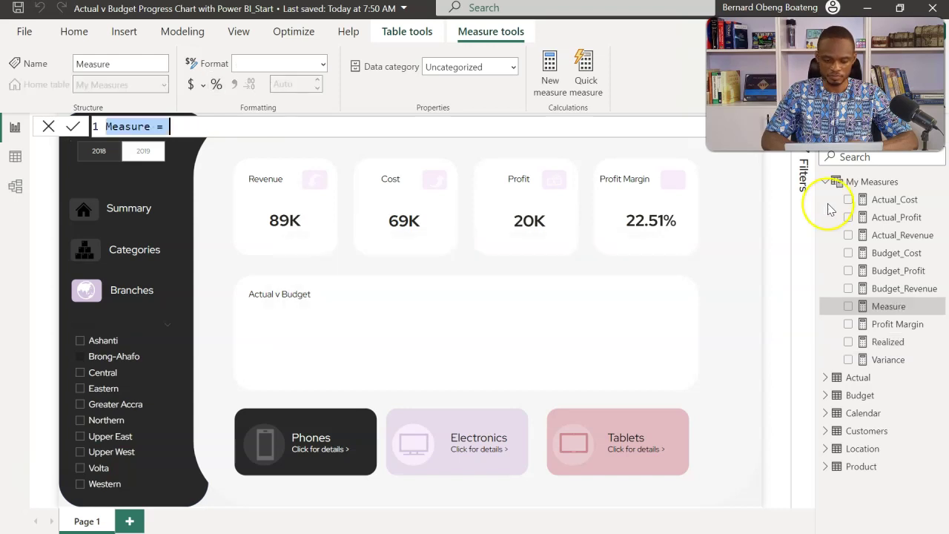
{"action": "type", "text": "uNR"}
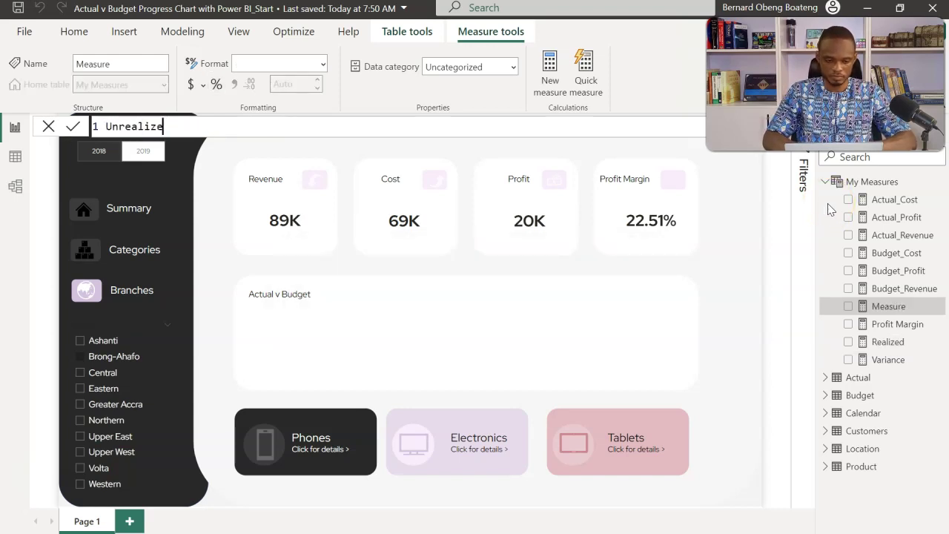
{"action": "type", "text": "ealized = MA"}
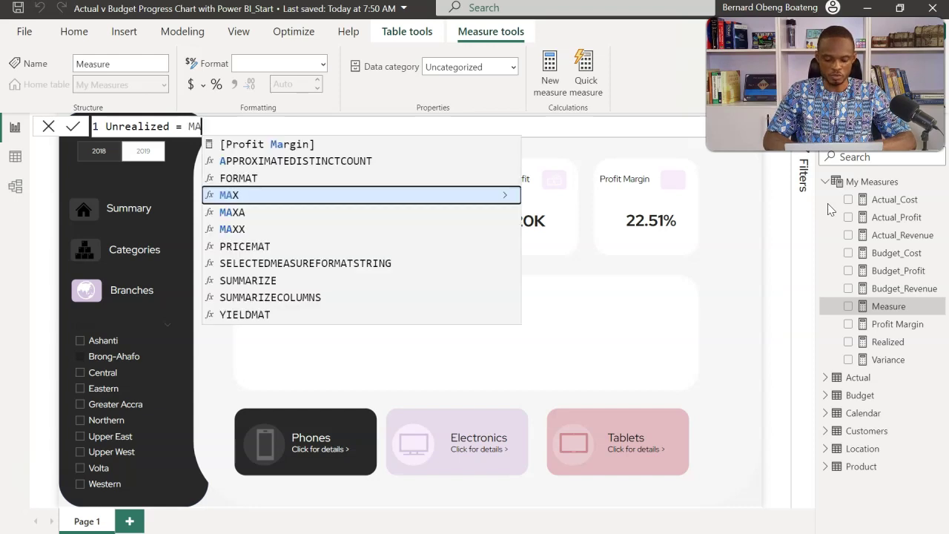
{"action": "type", "text": "X(0,="}
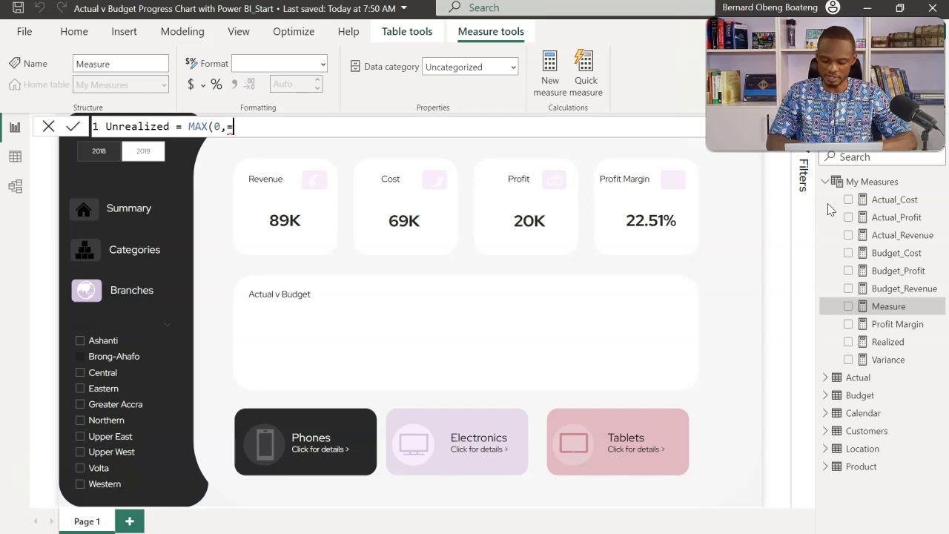
{"action": "type", "text": "[V"}
{"action": "key", "text": "Tab"}
{"action": "key", "text": "BackSpace"}
{"action": "key", "text": "BackSpace"}
{"action": "key", "text": "BackSpace"}
{"action": "key", "text": "BackSpace"}
{"action": "key", "text": "BackSpace"}
{"action": "key", "text": "BackSpace"}
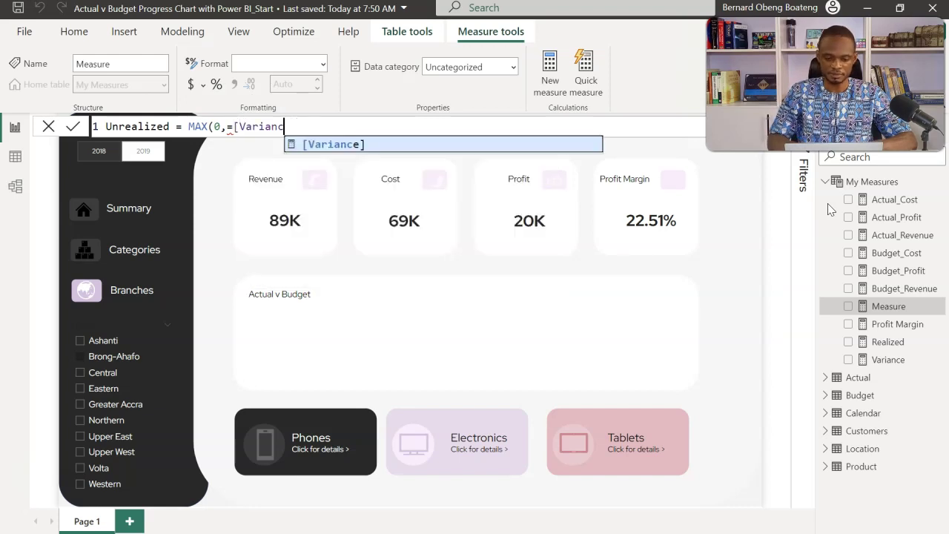
{"action": "key", "text": "BackSpace"}
{"action": "key", "text": "BackSpace"}
{"action": "key", "text": "BackSpace"}
{"action": "key", "text": "BackSpace"}
{"action": "key", "text": "BackSpace"}
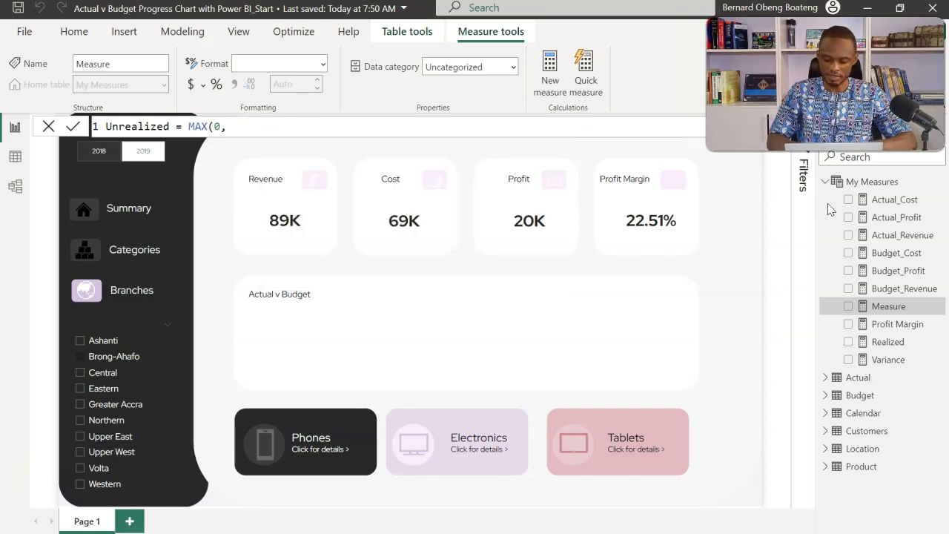
Complete the Unrealized measure with -[Variance] as the second MAX argument, commit it, and format it as a percentage.
{"action": "type", "text": "-[V"}
{"action": "key", "text": "Tab"}
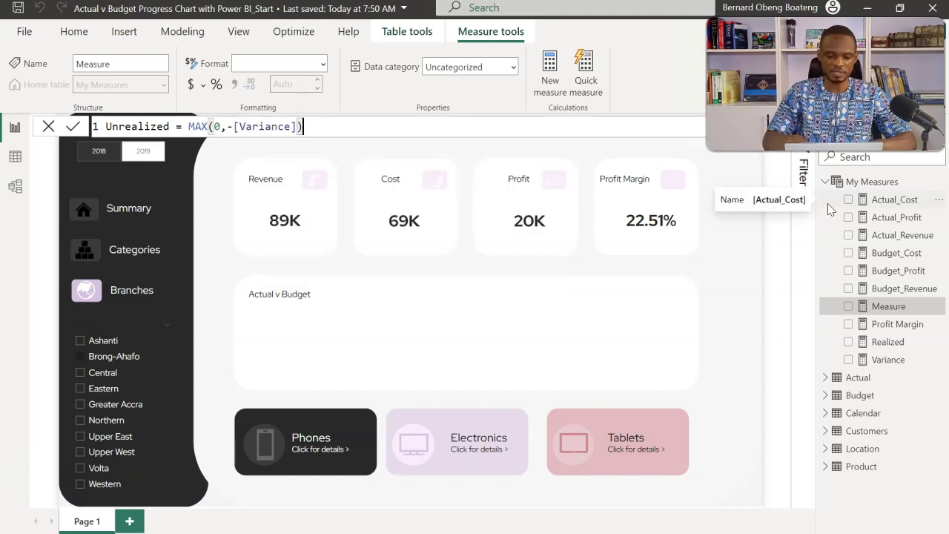
{"action": "left_click", "coordinate": [863, 200]}
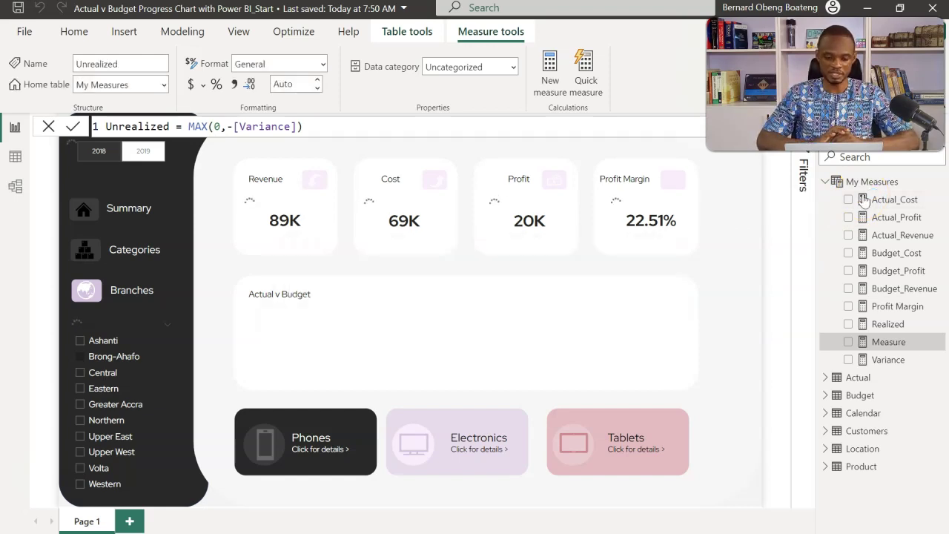
{"action": "left_click", "coordinate": [912, 181]}
{"action": "left_click", "coordinate": [221, 84]}
{"action": "left_click", "coordinate": [392, 293]}
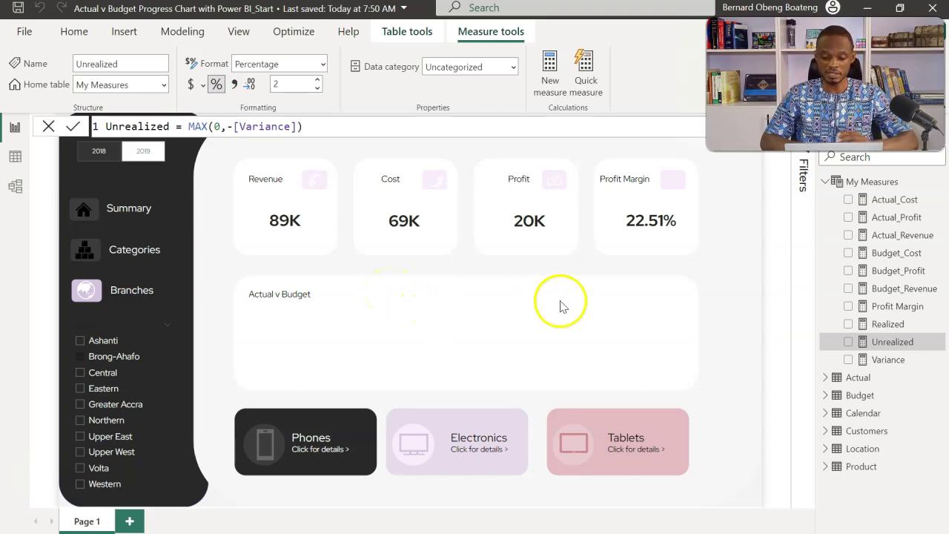
Add separate cards for the Realized and Unrealized measures, shrink them to a compact height, and place them side by side in the Actual v Budget panel.
{"action": "left_click", "coordinate": [848, 324]}
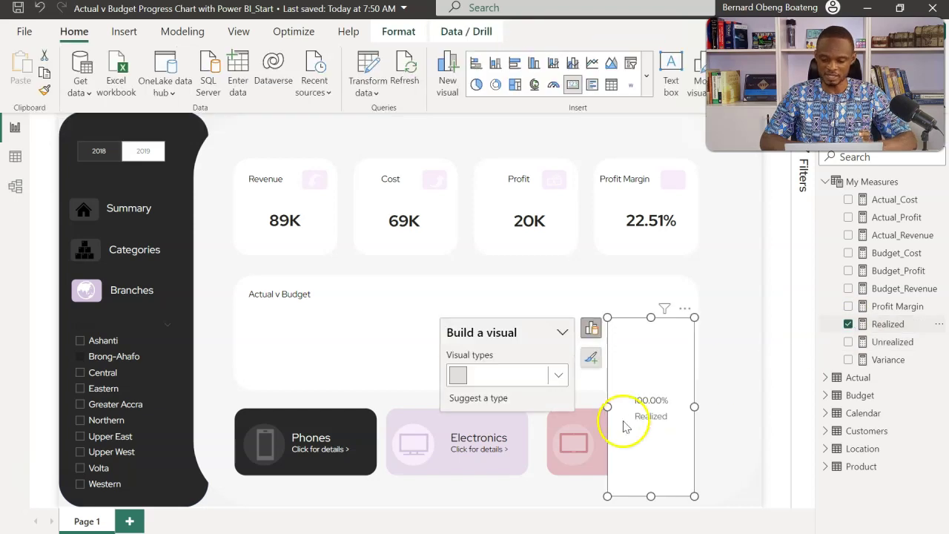
{"action": "left_click_drag", "start_coordinate": [650, 495], "coordinate": [486, 317]}
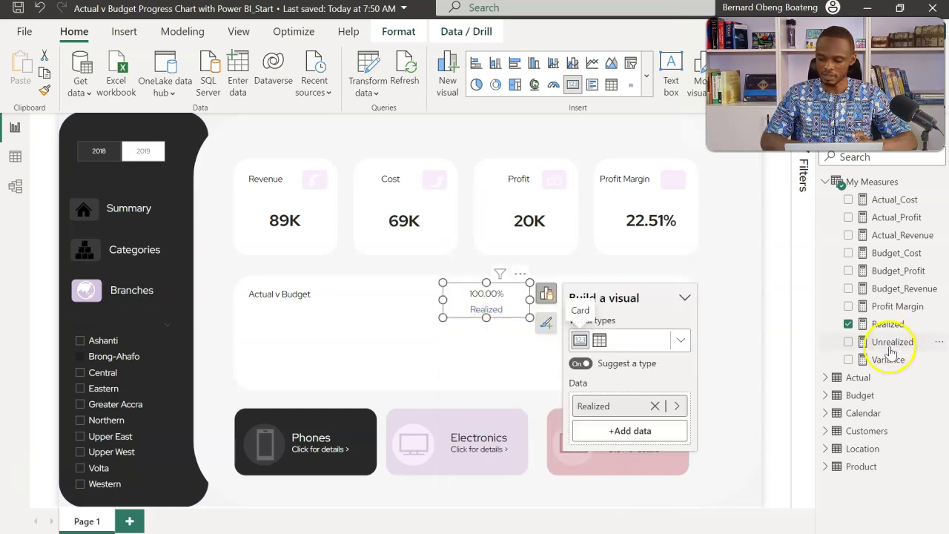
{"action": "left_click", "coordinate": [706, 287]}
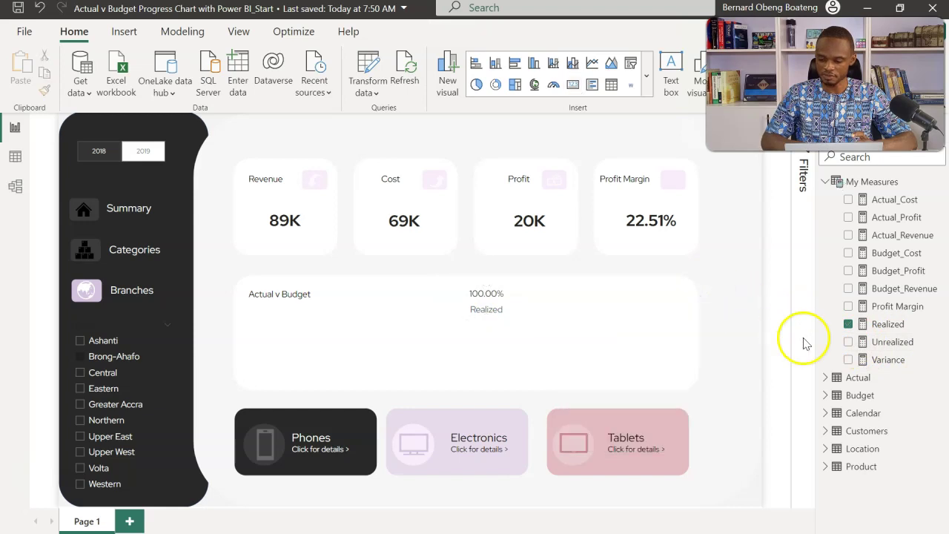
{"action": "left_click", "coordinate": [847, 344]}
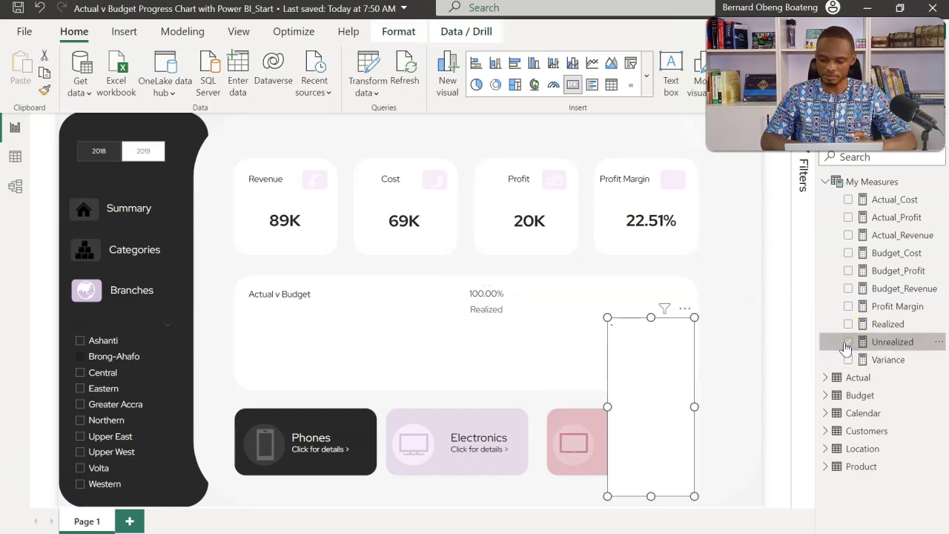
{"action": "left_click_drag", "start_coordinate": [651, 497], "coordinate": [570, 301]}
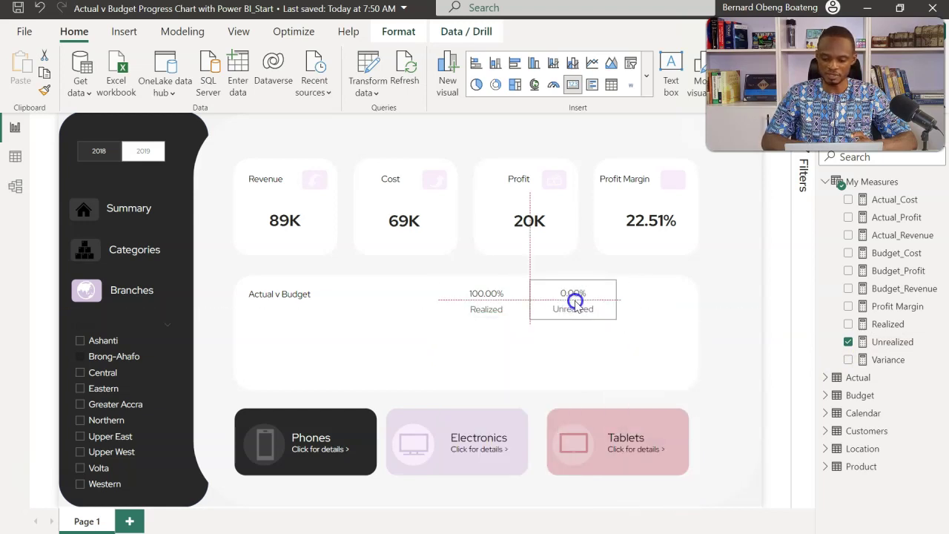
{"action": "left_click", "coordinate": [716, 278]}
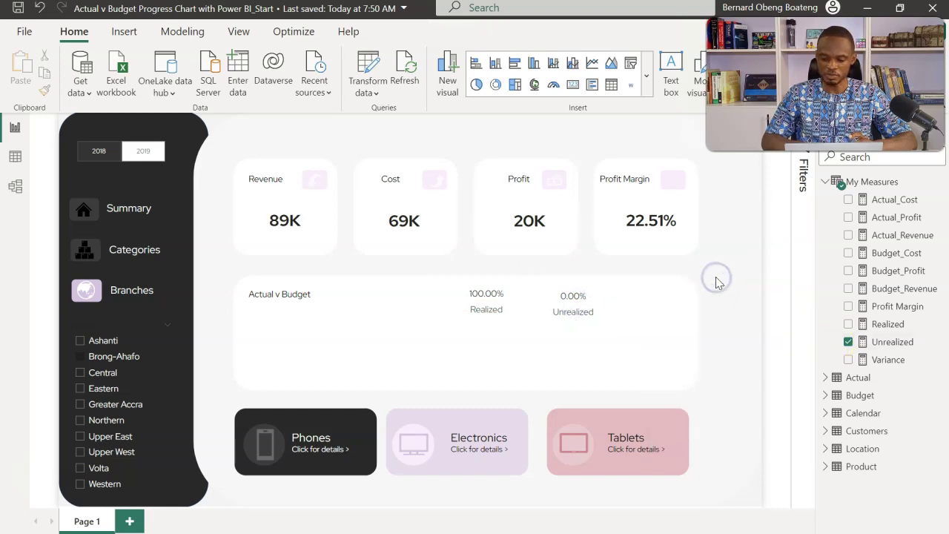
Add a card for the Variance measure and shrink it to fit beside the Unrealized card.
{"action": "left_click", "coordinate": [848, 360]}
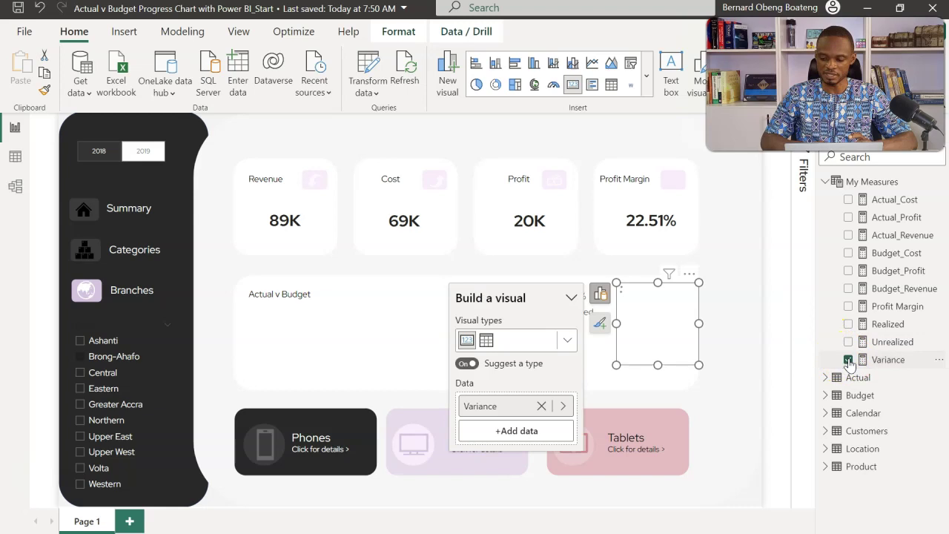
{"action": "left_click_drag", "start_coordinate": [657, 364], "coordinate": [672, 319]}
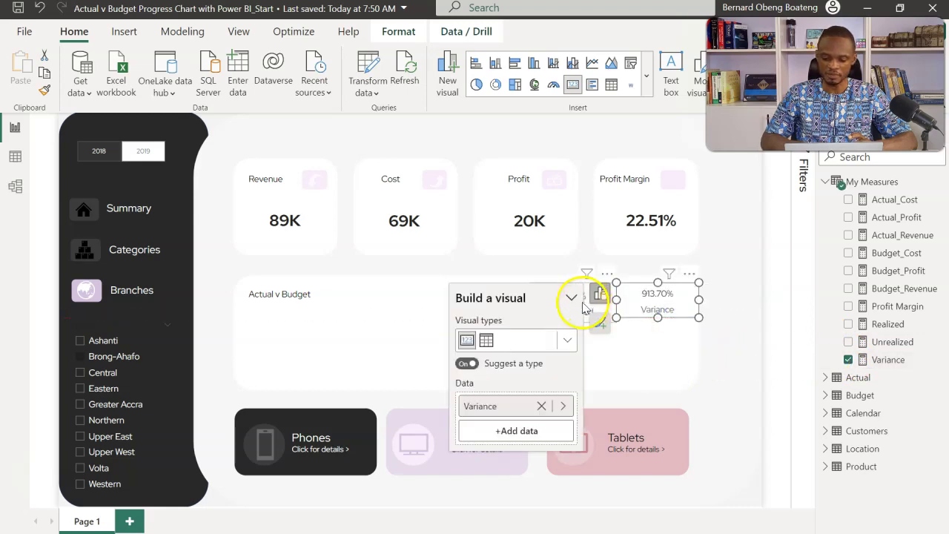
{"action": "left_click", "coordinate": [252, 341]}
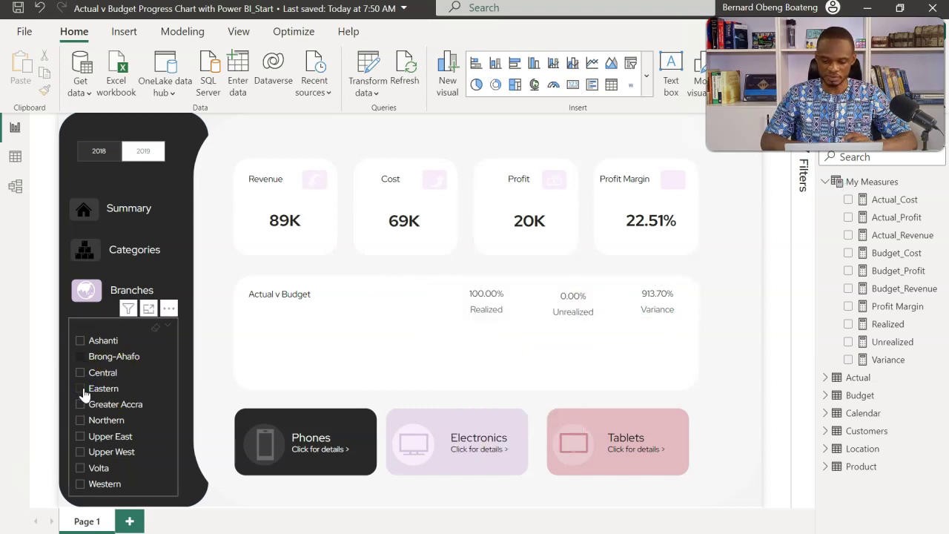
Filter the report to the Eastern region and adjust the vertical positions of the Unrealized and Realized cards.
{"action": "left_click", "coordinate": [81, 391]}
{"action": "left_click", "coordinate": [455, 293]}
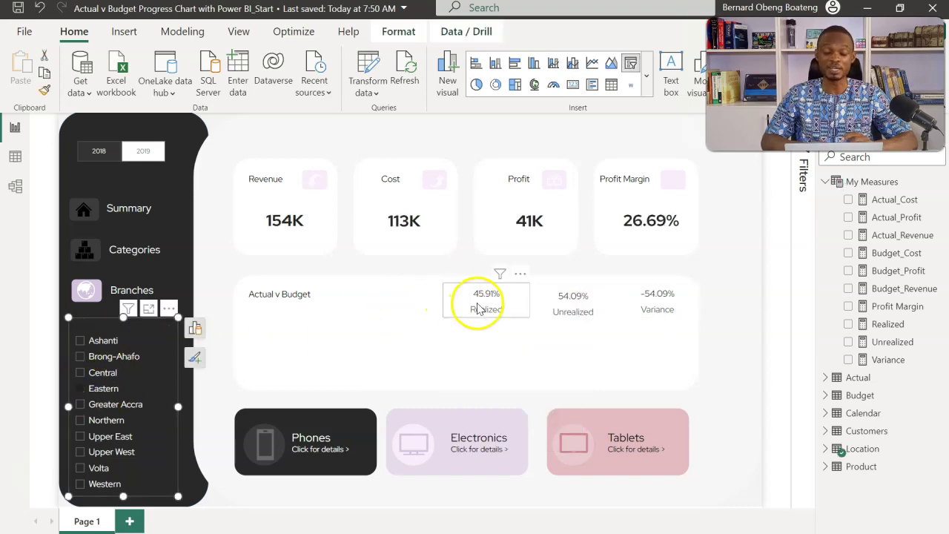
{"action": "left_click", "coordinate": [647, 296]}
{"action": "left_click", "coordinate": [572, 298]}
{"action": "key", "text": "ctrl+z"}
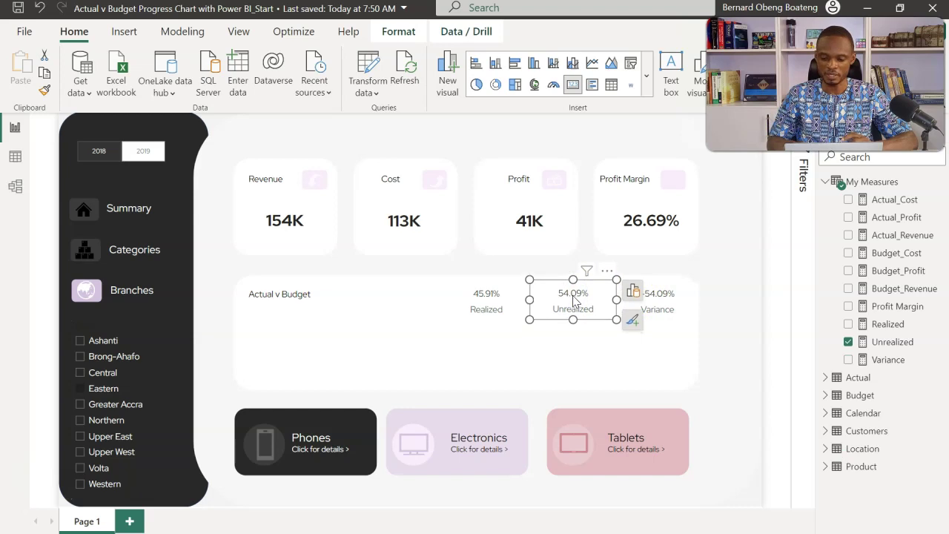
{"action": "left_click", "coordinate": [486, 295]}
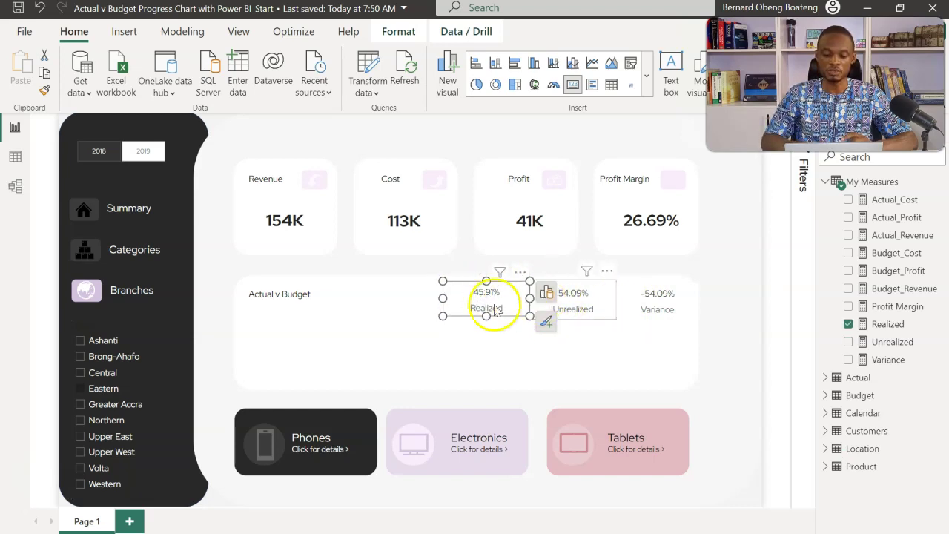
{"action": "left_click", "coordinate": [428, 358]}
Insert a 100% stacked bar chart and size it across the full width of the Actual v Budget panel, below the cards.
{"action": "left_click", "coordinate": [646, 77]}
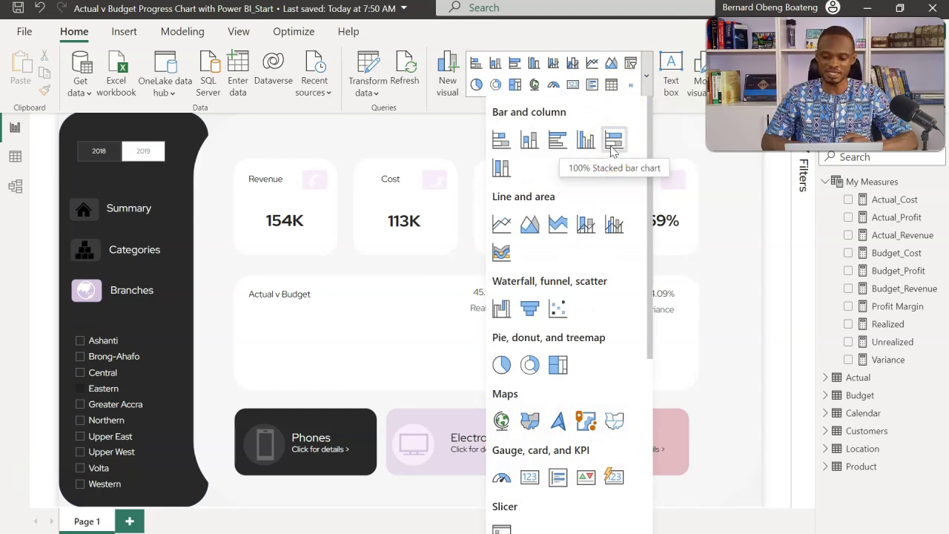
{"action": "left_click", "coordinate": [611, 141]}
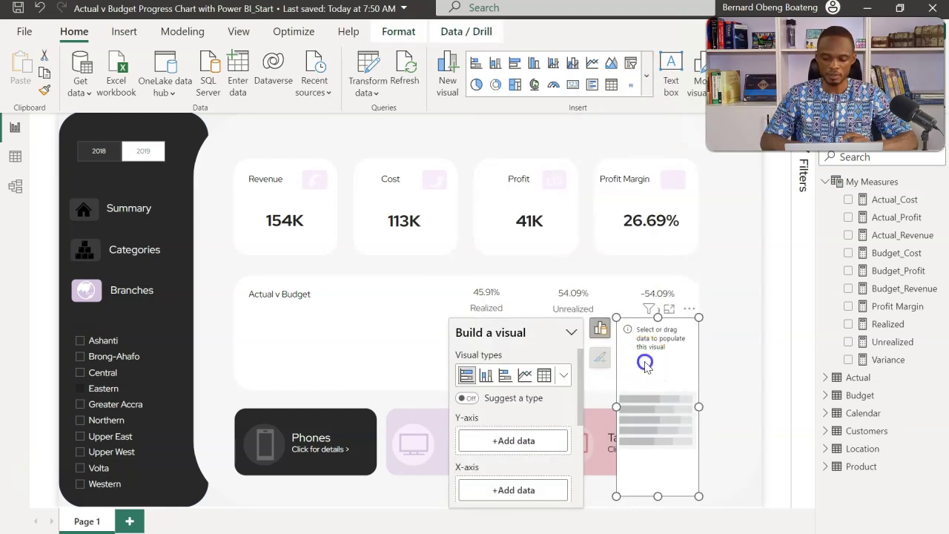
{"action": "left_click_drag", "start_coordinate": [631, 374], "coordinate": [323, 320]}
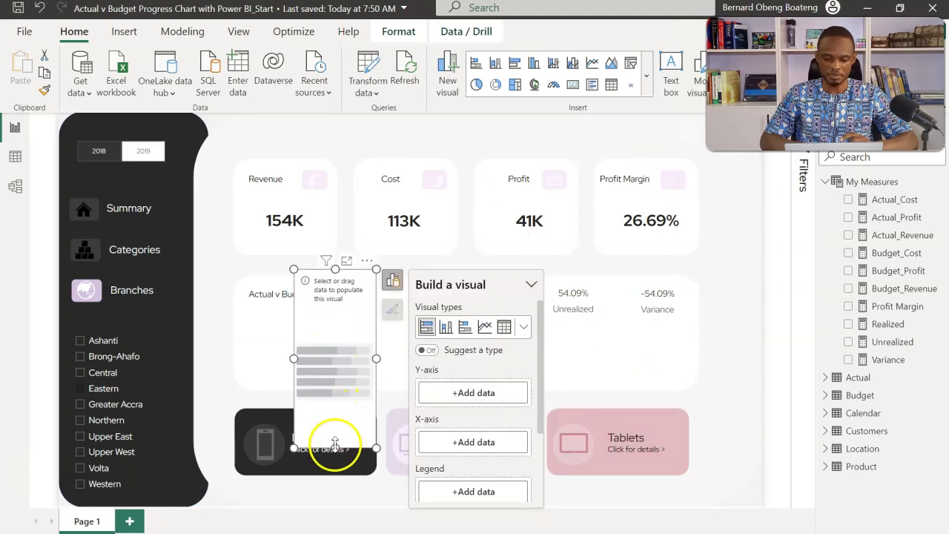
{"action": "left_click_drag", "start_coordinate": [334, 447], "coordinate": [338, 390]}
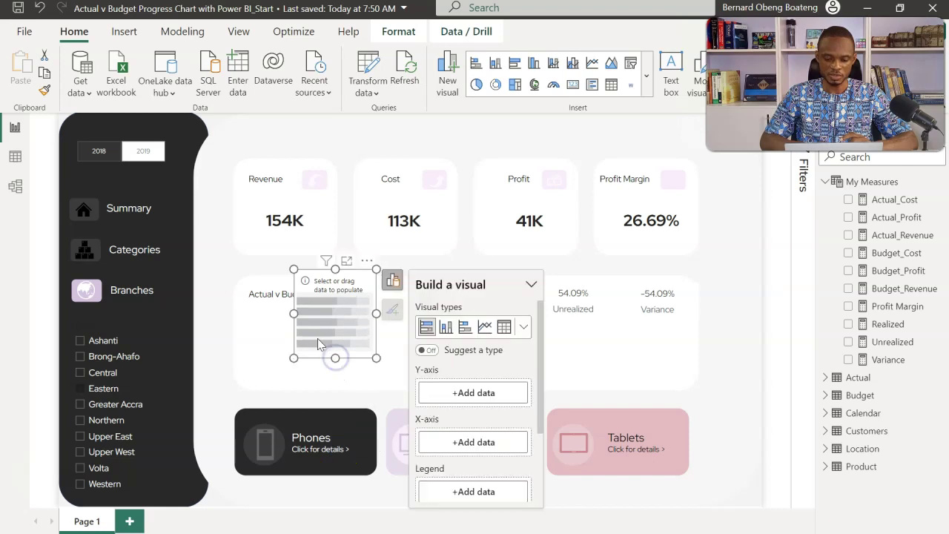
{"action": "left_click_drag", "start_coordinate": [339, 272], "coordinate": [246, 332]}
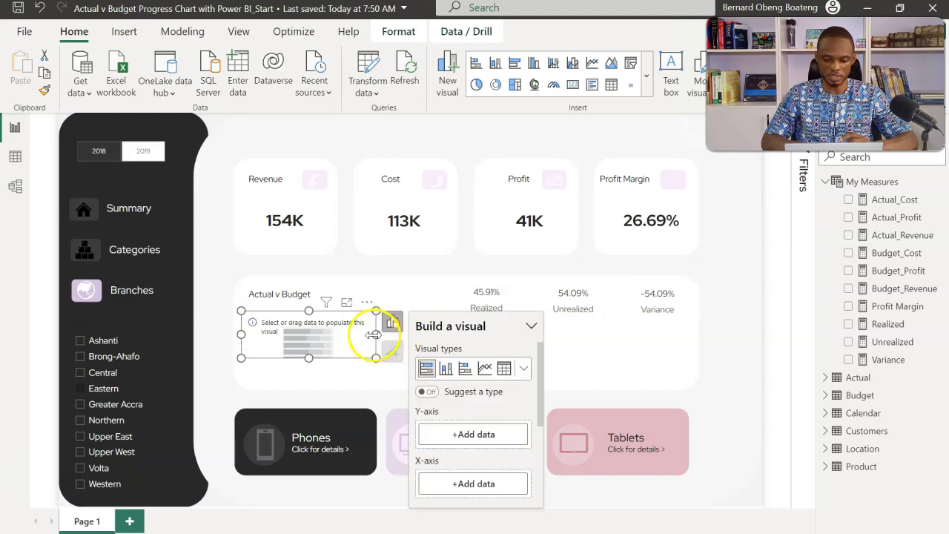
{"action": "left_click_drag", "start_coordinate": [375, 335], "coordinate": [699, 335]}
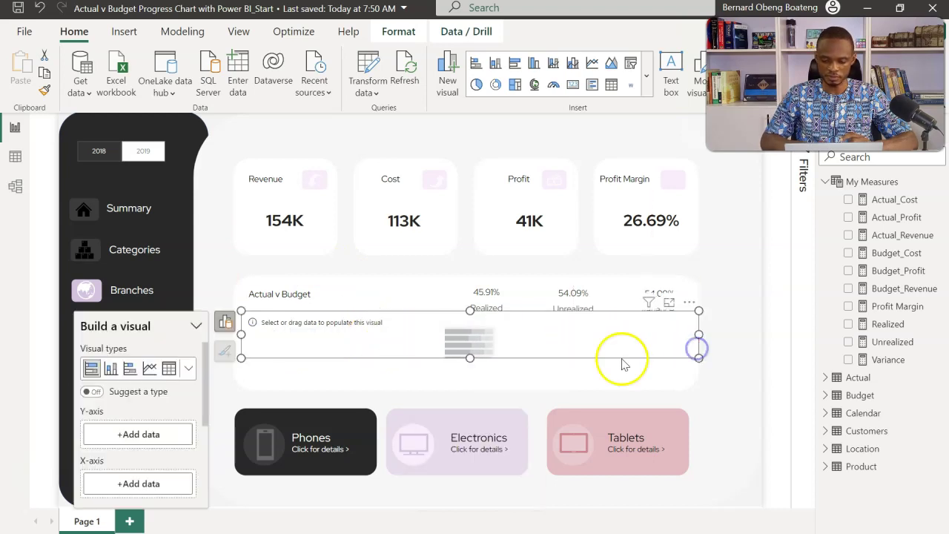
{"action": "left_click_drag", "start_coordinate": [468, 360], "coordinate": [470, 383]}
Add the Realized and Unrealized measures to the chart's X-axis and extend the chart up over the cards.
{"action": "left_click", "coordinate": [210, 374]}
{"action": "left_click_drag", "start_coordinate": [206, 373], "coordinate": [203, 403]}
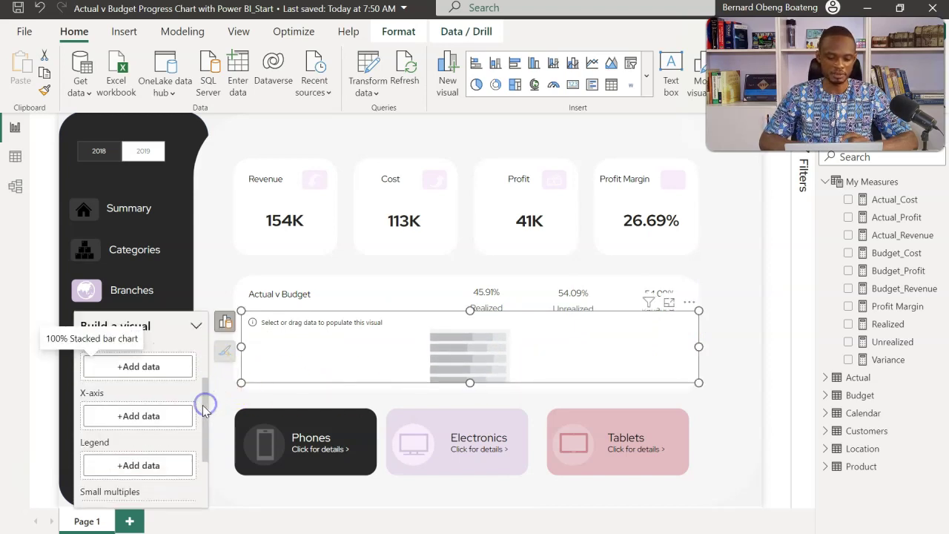
{"action": "left_click", "coordinate": [186, 416]}
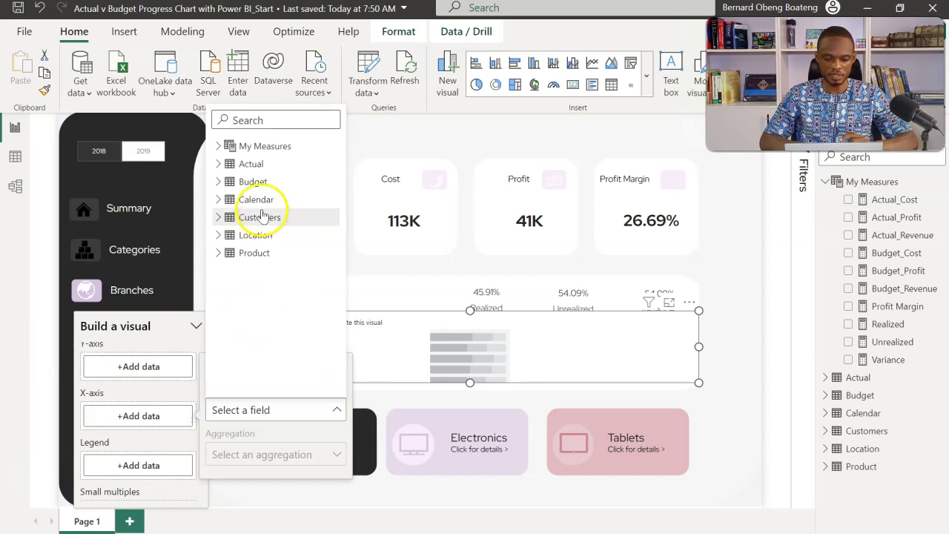
{"action": "left_click", "coordinate": [216, 149]}
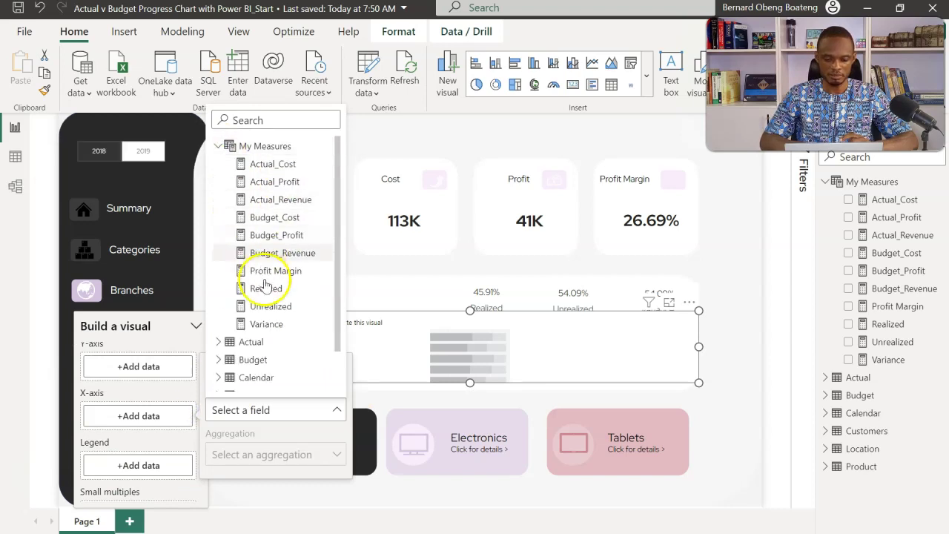
{"action": "left_click", "coordinate": [265, 289]}
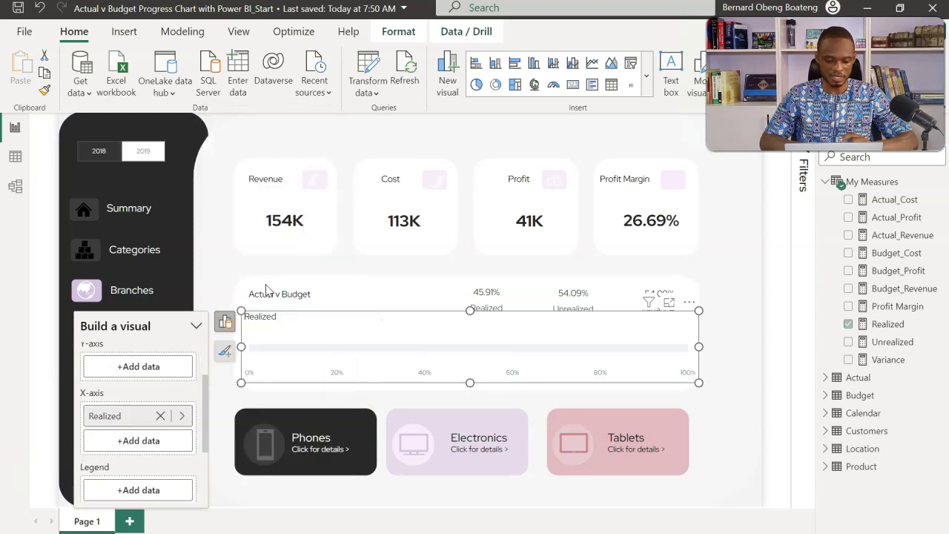
{"action": "left_click", "coordinate": [172, 442]}
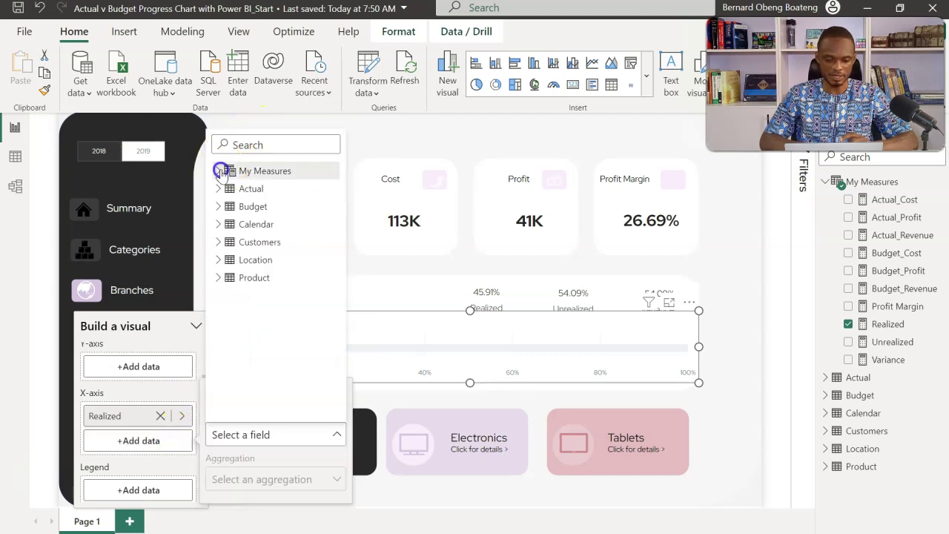
{"action": "left_click", "coordinate": [221, 171]}
{"action": "left_click", "coordinate": [269, 332]}
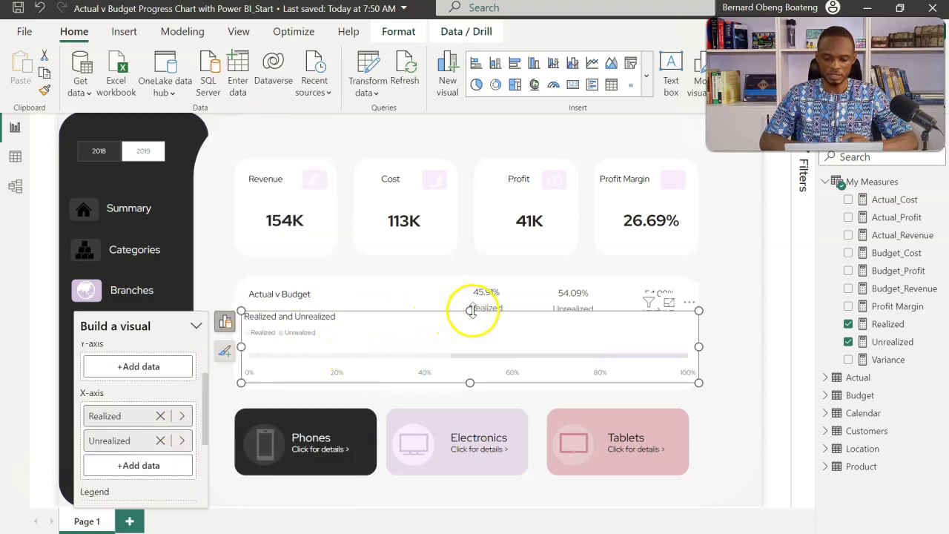
{"action": "left_click_drag", "start_coordinate": [473, 310], "coordinate": [475, 280]}
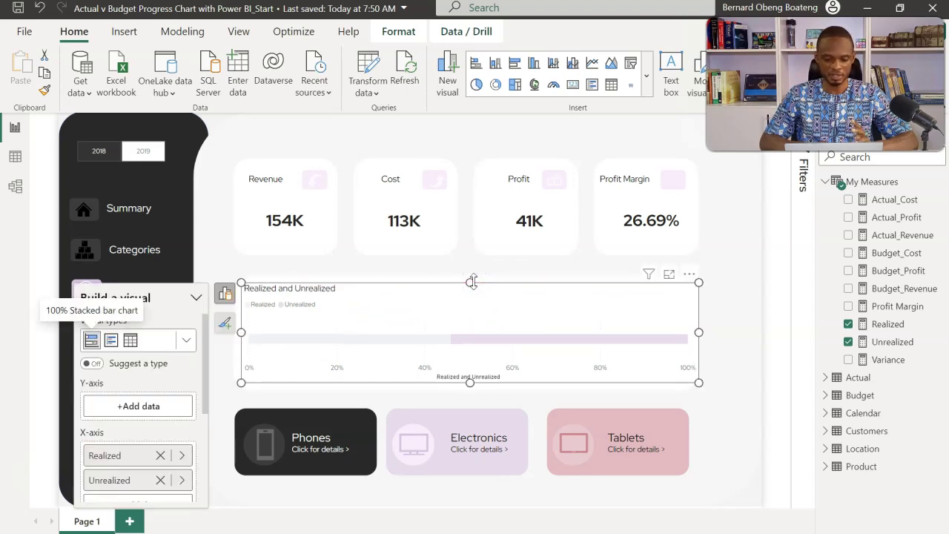
Open the full formatting options for the stacked bar chart and turn off its title and X-axis.
{"action": "left_click", "coordinate": [224, 324]}
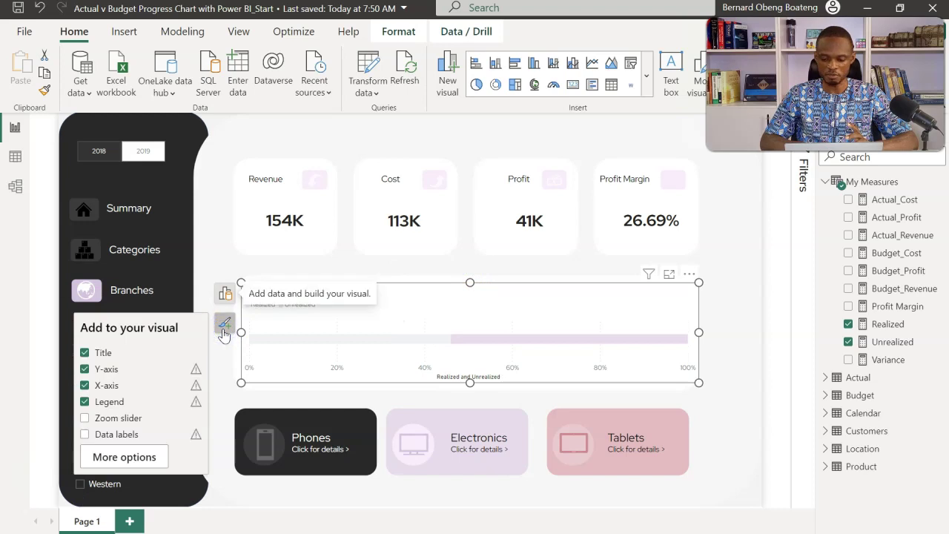
{"action": "left_click", "coordinate": [144, 459]}
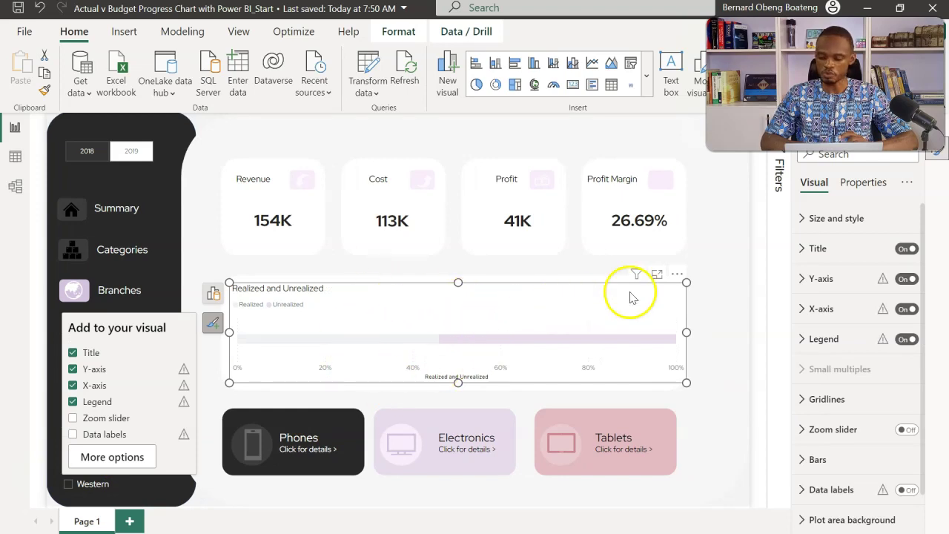
{"action": "left_click", "coordinate": [904, 249]}
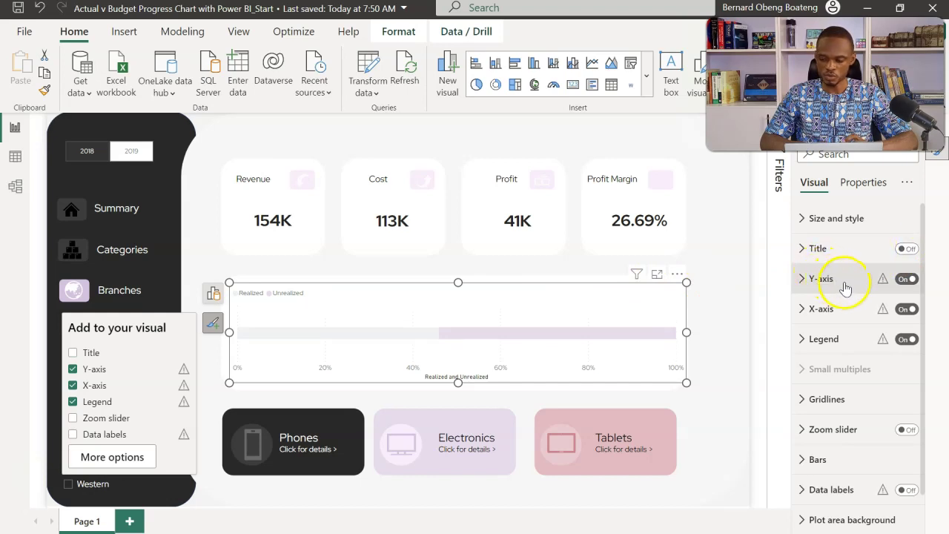
{"action": "left_click", "coordinate": [903, 310]}
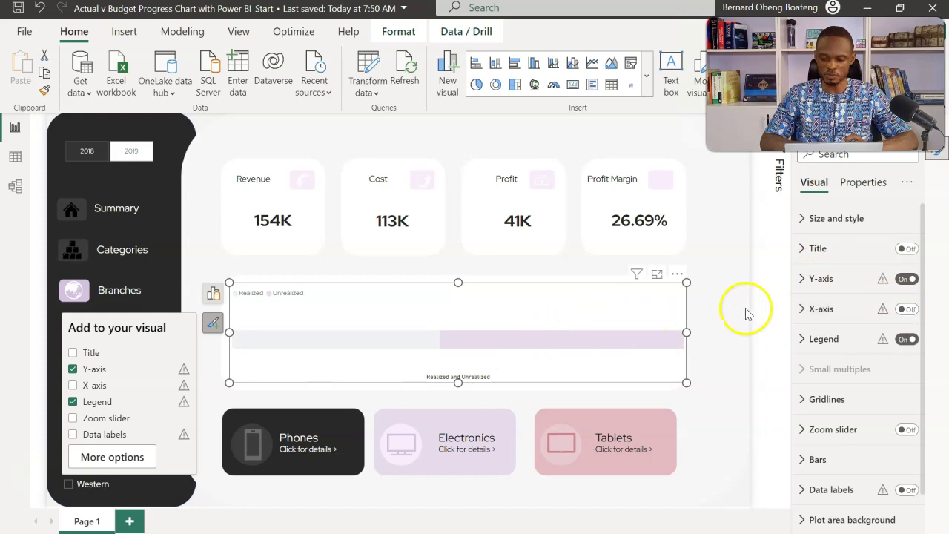
Turn off the title of the chart's X-axis.
{"action": "left_click", "coordinate": [800, 310]}
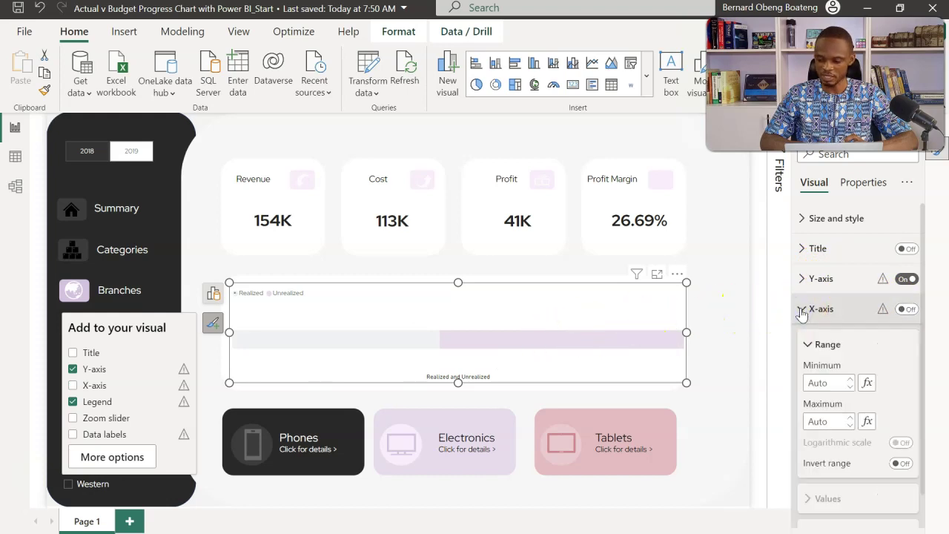
{"action": "scroll", "coordinate": [924, 326], "scroll_direction": "down", "scroll_amount": 1}
{"action": "left_click_drag", "start_coordinate": [924, 326], "coordinate": [925, 380]}
{"action": "left_click", "coordinate": [899, 407]}
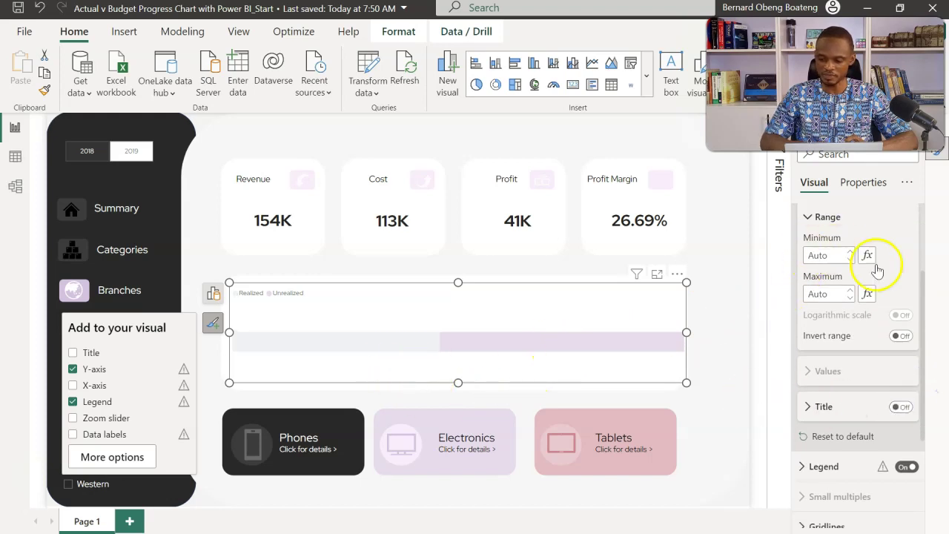
{"action": "left_click_drag", "start_coordinate": [922, 317], "coordinate": [923, 259]}
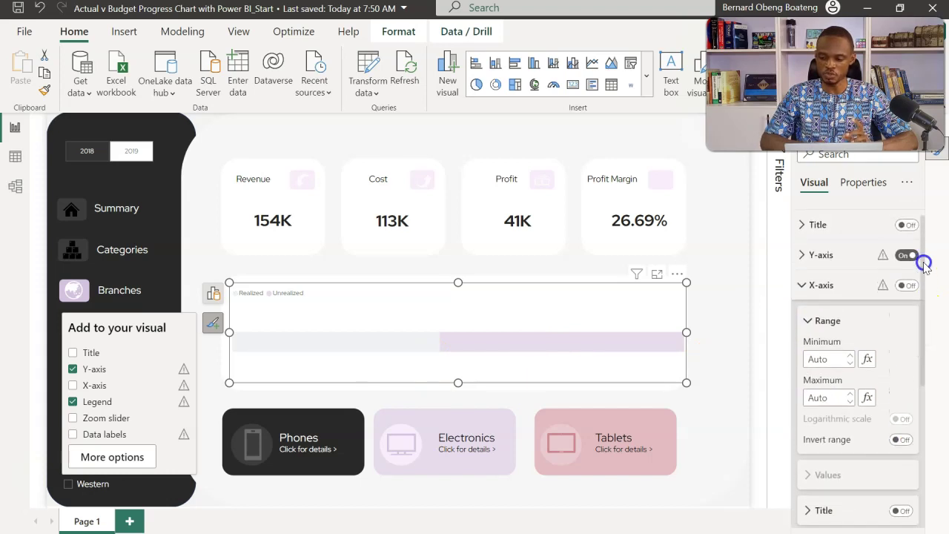
Color the stacked chart's Realized bar light lavender and its Unrealized bar light grey.
{"action": "left_click", "coordinate": [803, 286]}
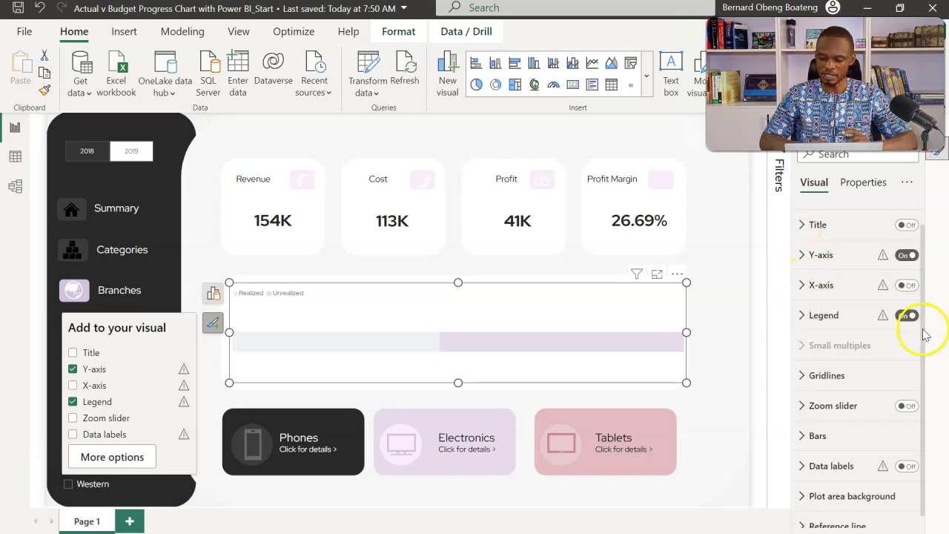
{"action": "left_click_drag", "start_coordinate": [923, 354], "coordinate": [924, 367]}
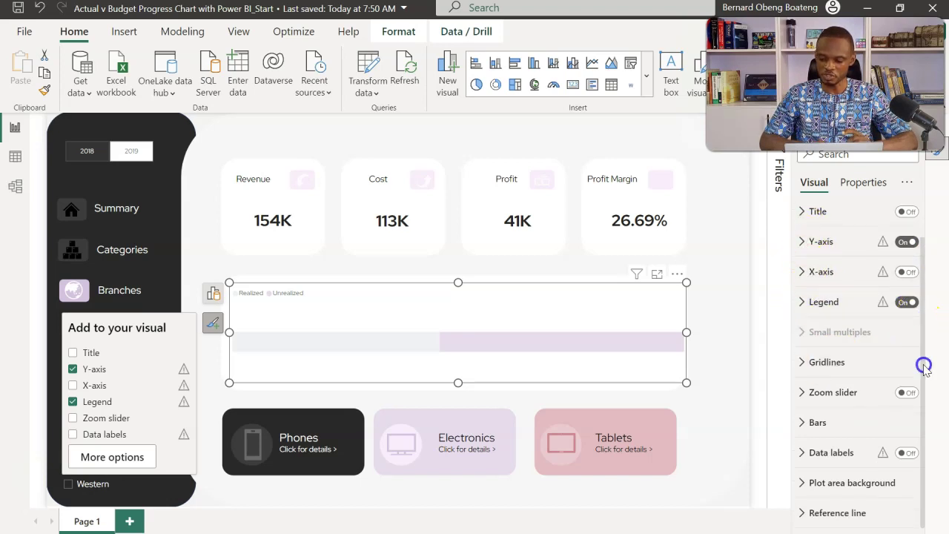
{"action": "left_click", "coordinate": [799, 421]}
{"action": "left_click_drag", "start_coordinate": [923, 398], "coordinate": [927, 472]}
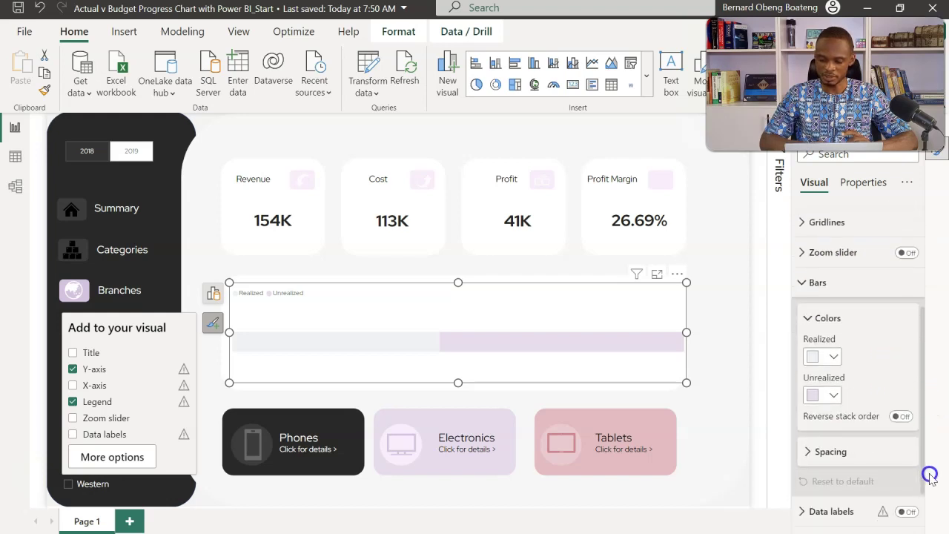
{"action": "left_click", "coordinate": [831, 358]}
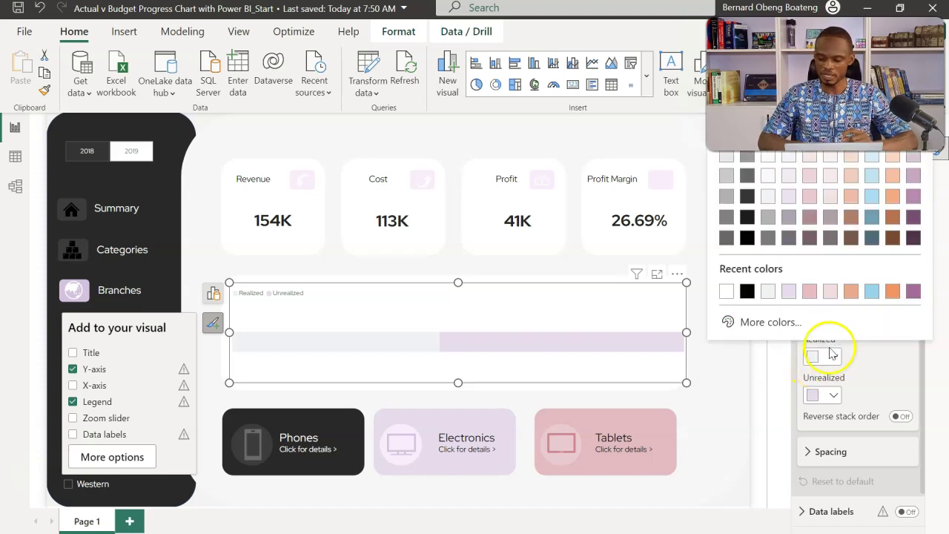
{"action": "left_click", "coordinate": [787, 292]}
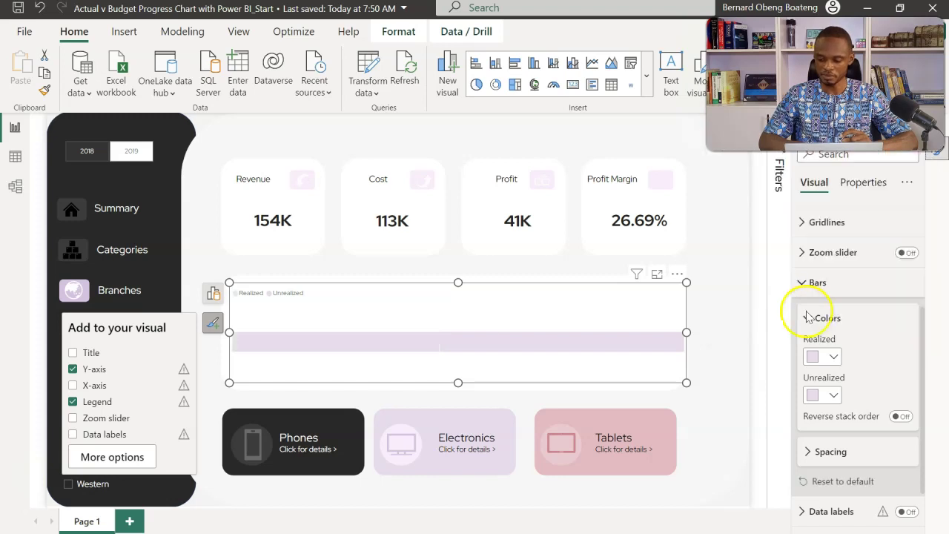
{"action": "left_click", "coordinate": [833, 396]}
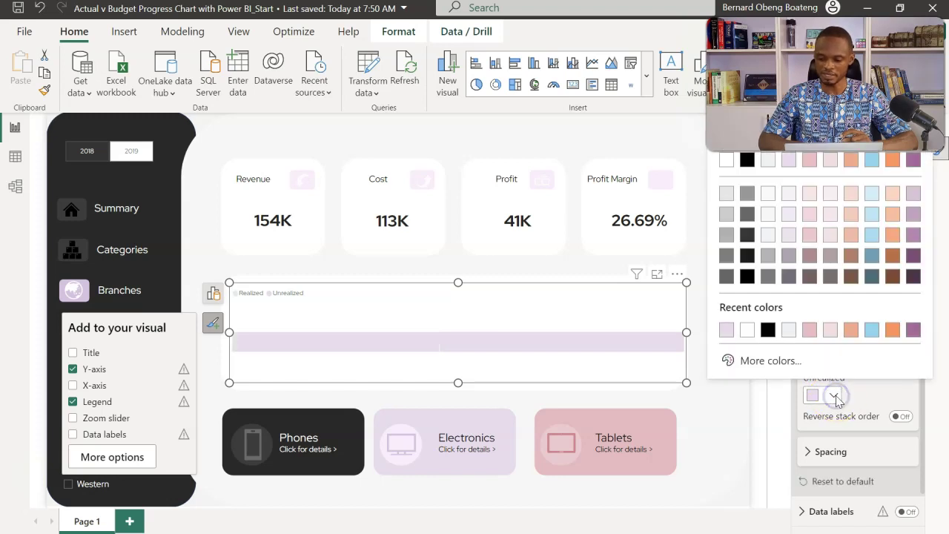
{"action": "left_click", "coordinate": [790, 332]}
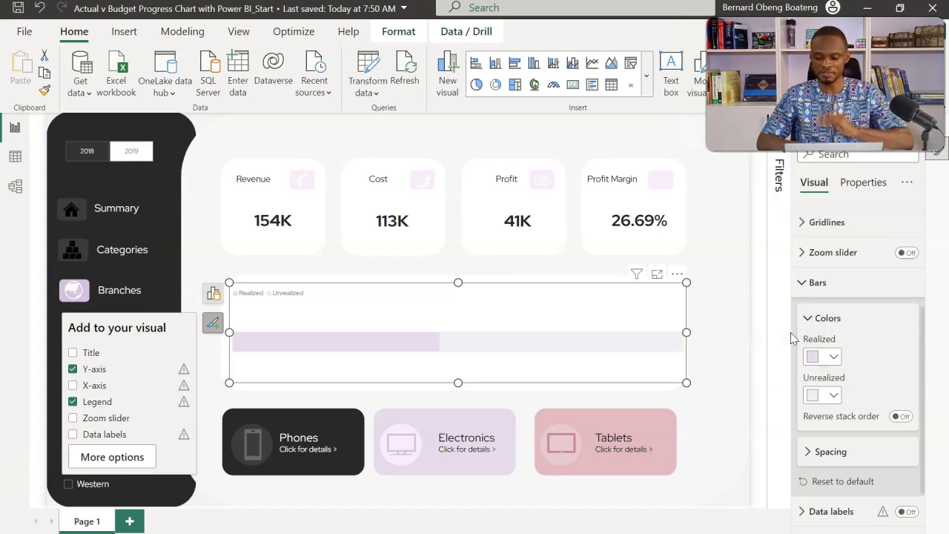
Shorten the stacked bar chart from its upper edge to uncover the Actual v Budget heading and the percentage cards.
{"action": "left_click", "coordinate": [714, 308]}
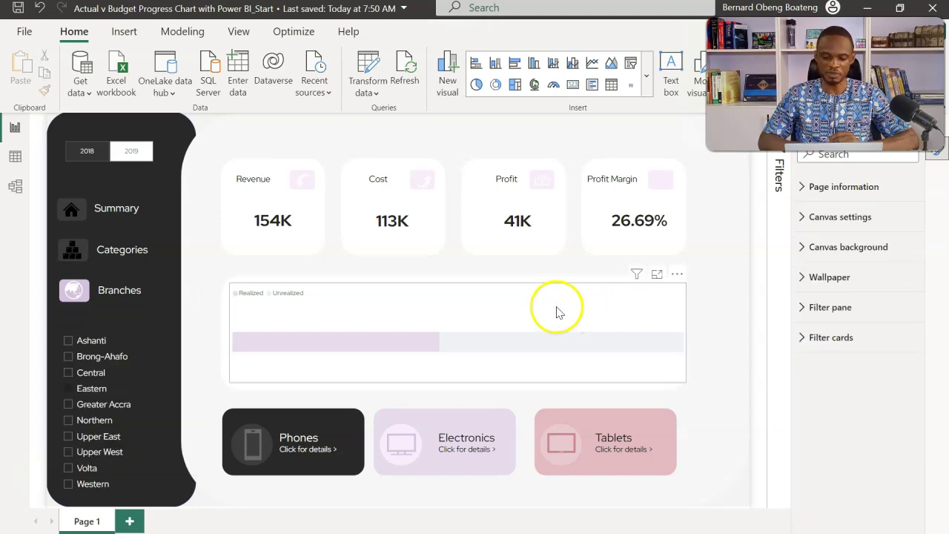
{"action": "left_click", "coordinate": [462, 286]}
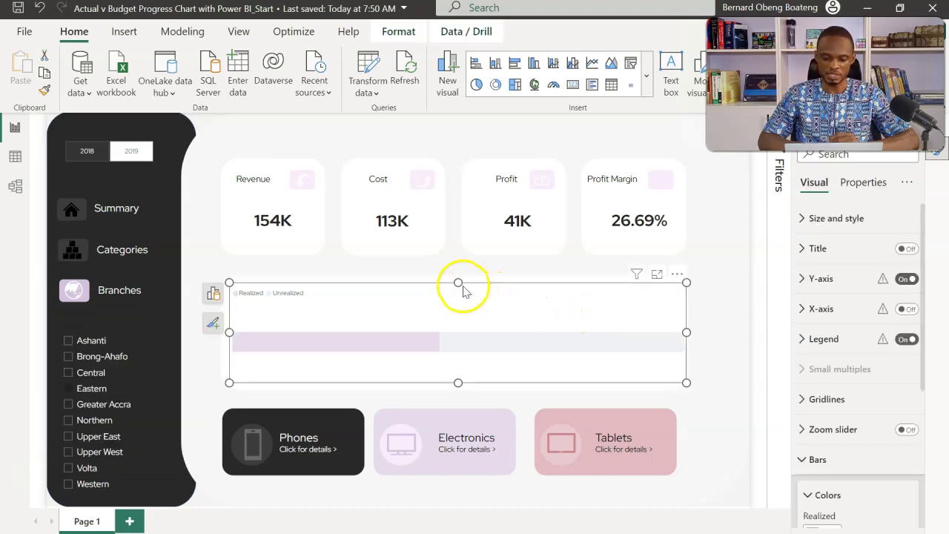
{"action": "left_click_drag", "start_coordinate": [461, 292], "coordinate": [463, 310]}
Delete the separate Realized, Unrealized and Variance cards from the Actual v Budget panel.
{"action": "left_click", "coordinate": [471, 306]}
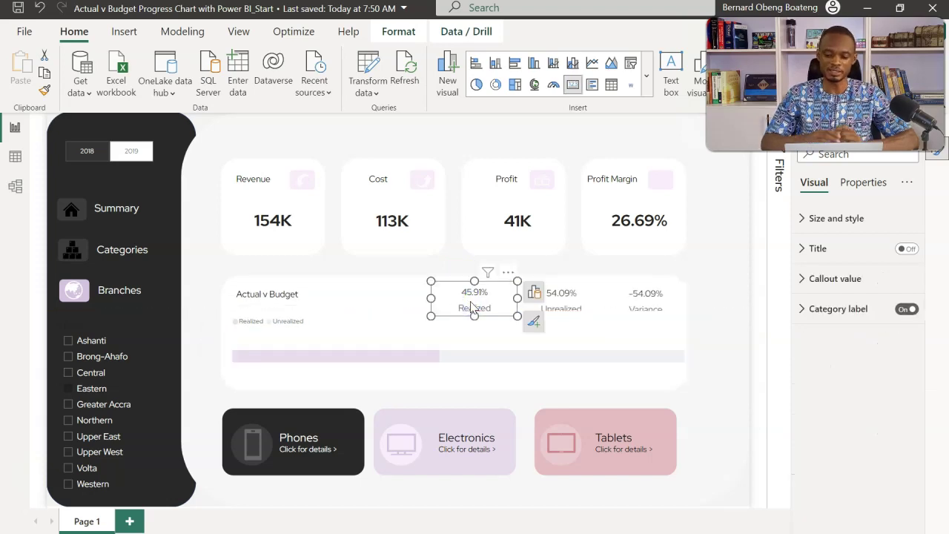
{"action": "key", "text": "Delete"}
{"action": "left_click", "coordinate": [545, 296]}
{"action": "key", "text": "Delete"}
{"action": "left_click", "coordinate": [625, 296]}
{"action": "key", "text": "Delete"}
{"action": "left_click", "coordinate": [485, 298]}
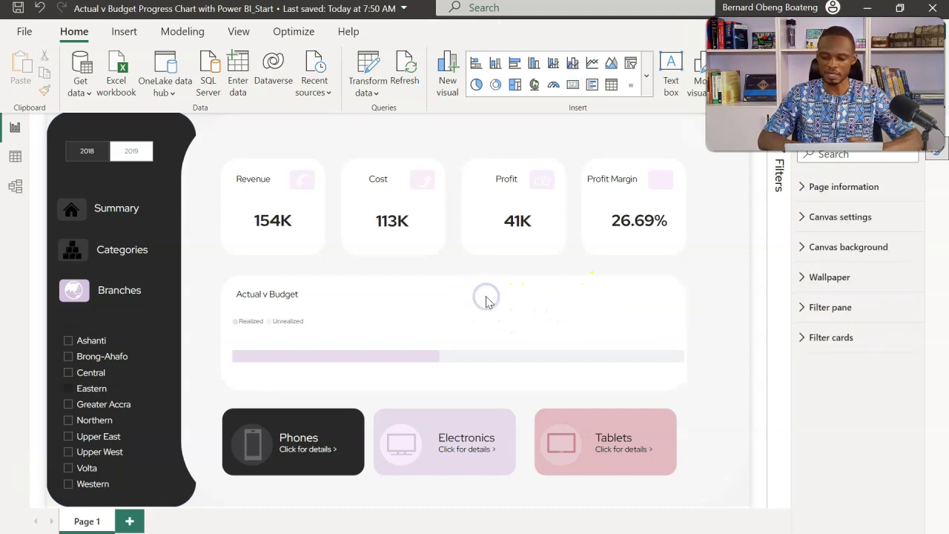
Insert a Card (new) visual, widen it and place it over the Revenue and Cost cards.
{"action": "left_click", "coordinate": [646, 75]}
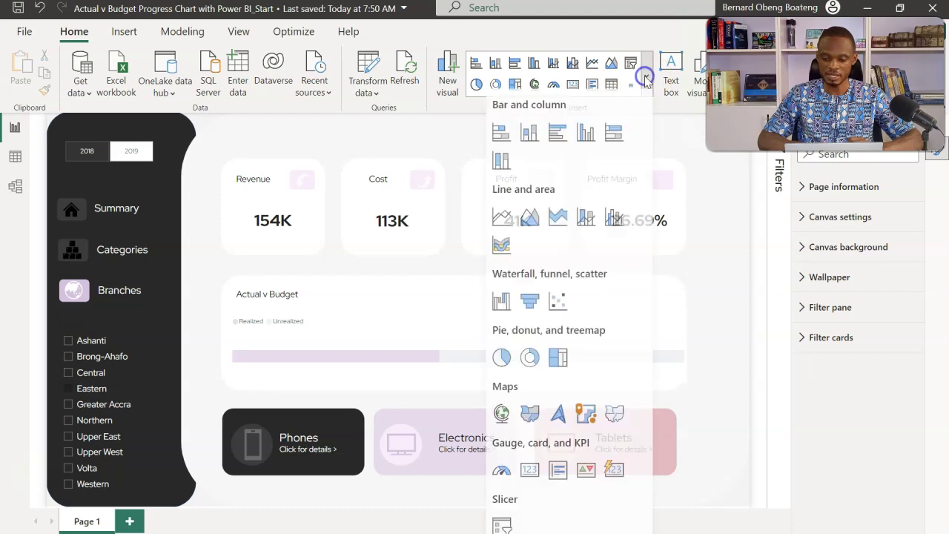
{"action": "left_click", "coordinate": [621, 482]}
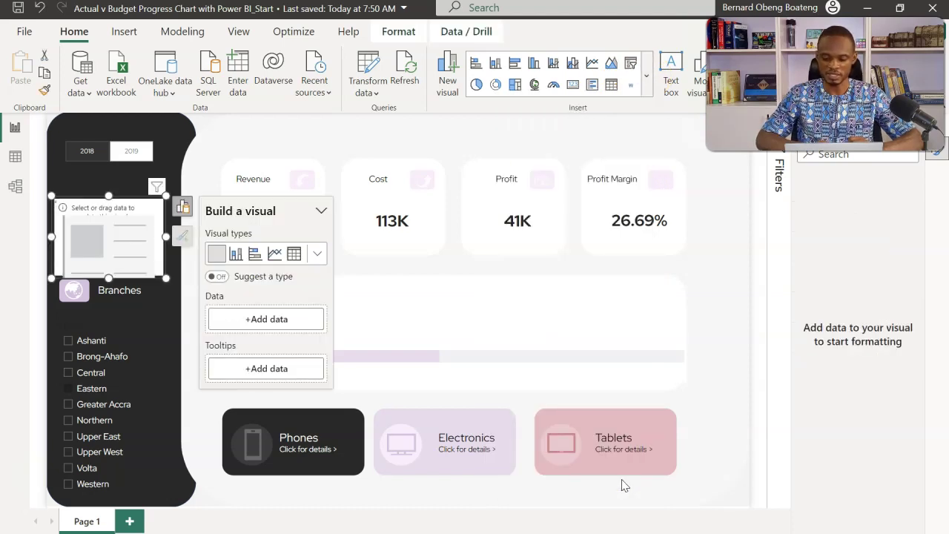
{"action": "left_click_drag", "start_coordinate": [122, 201], "coordinate": [514, 249]}
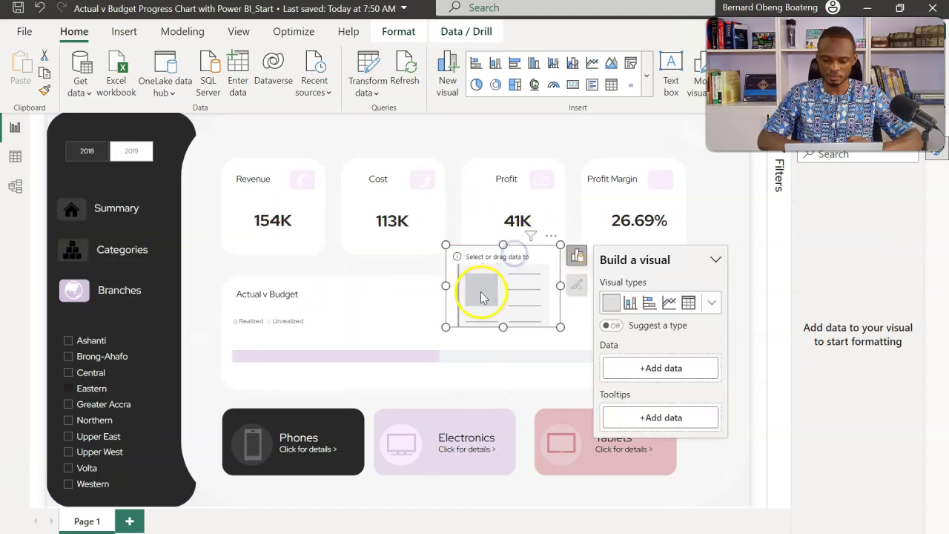
{"action": "left_click", "coordinate": [445, 289]}
{"action": "left_click_drag", "start_coordinate": [446, 289], "coordinate": [375, 299]}
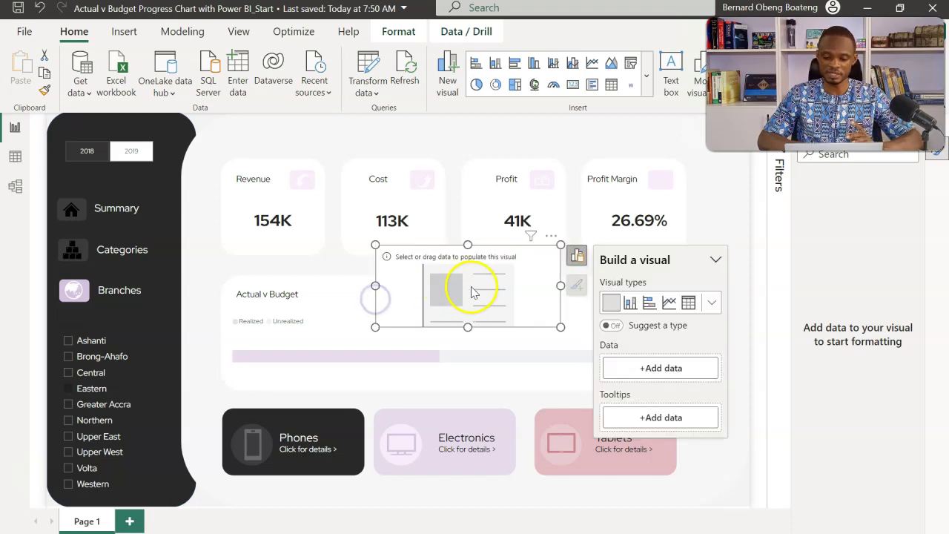
{"action": "left_click", "coordinate": [664, 367]}
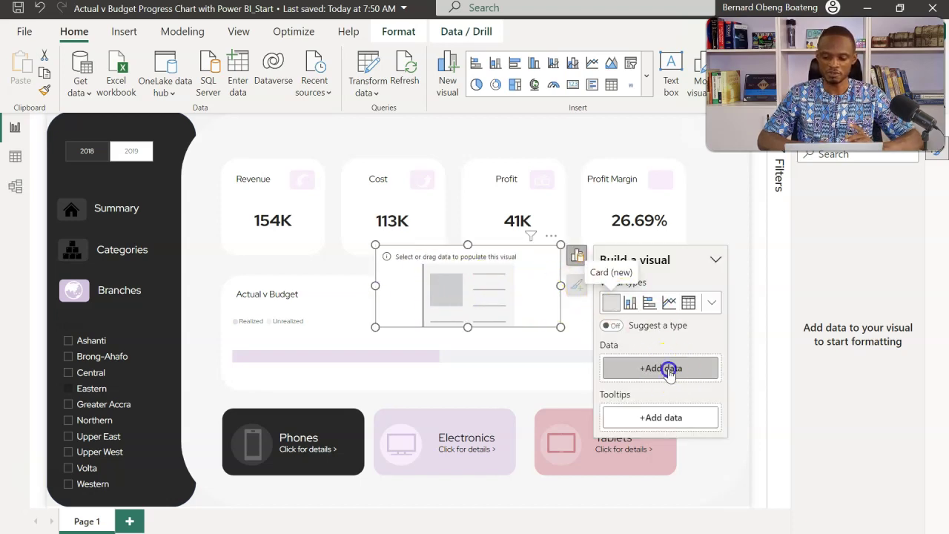
{"action": "left_click_drag", "start_coordinate": [391, 256], "coordinate": [224, 209]}
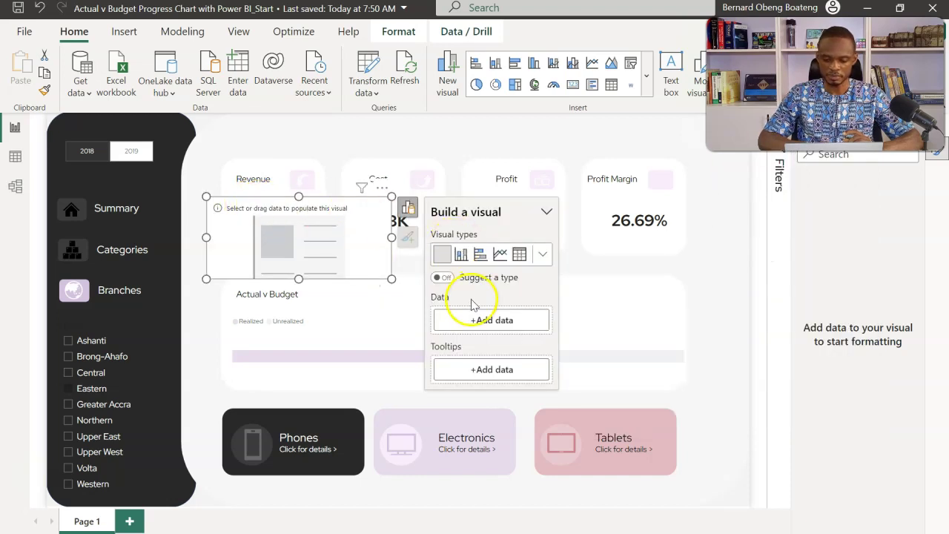
Add the Realized, Unrealized and Variance measures to the new card and widen it to reach the Profit Margin card.
{"action": "left_click", "coordinate": [480, 320]}
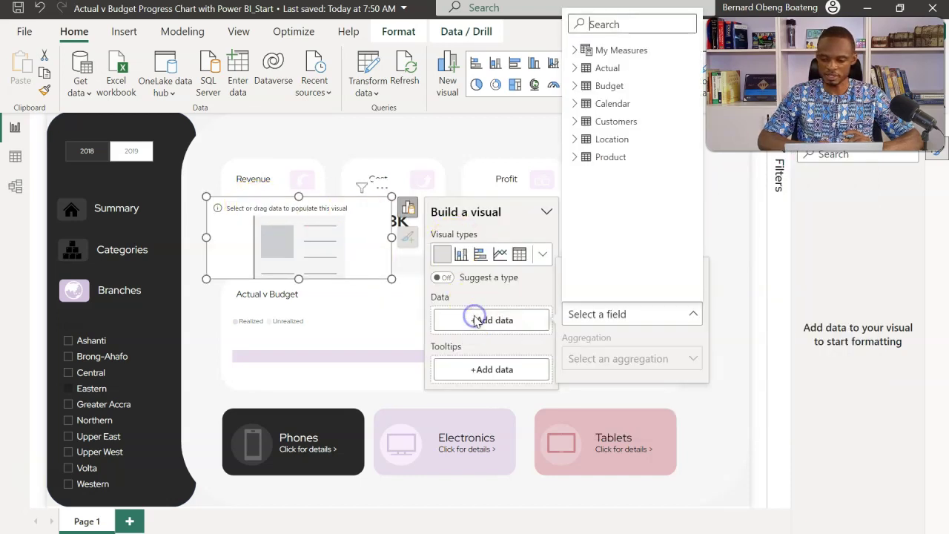
{"action": "left_click", "coordinate": [574, 51]}
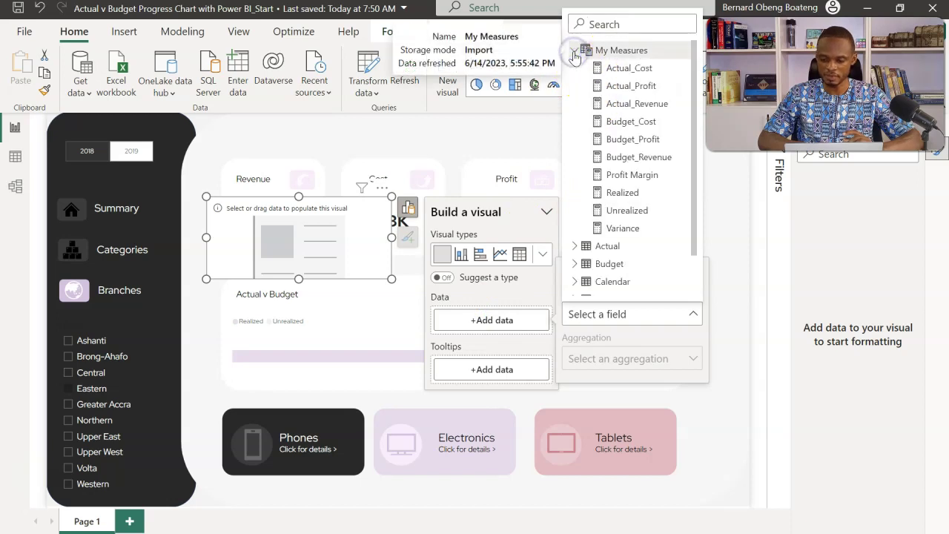
{"action": "left_click", "coordinate": [617, 193]}
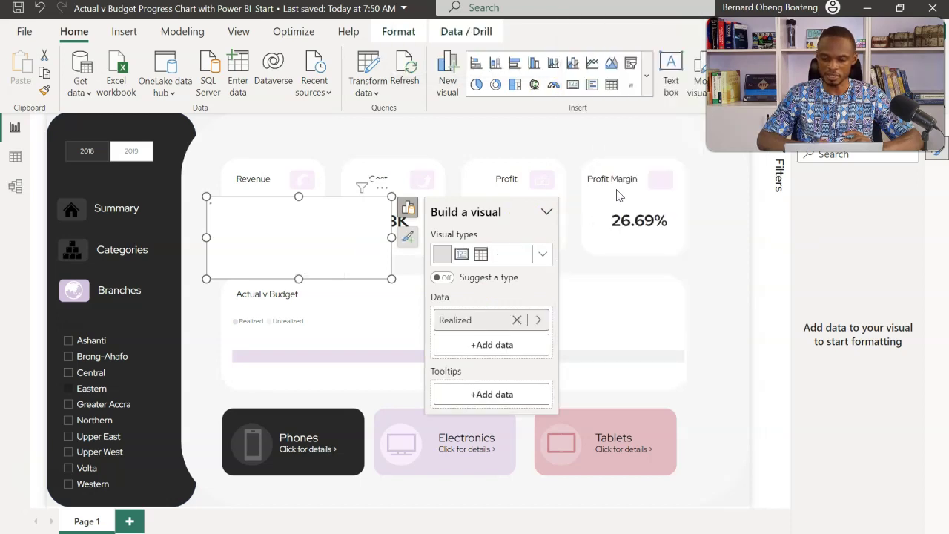
{"action": "left_click", "coordinate": [512, 345]}
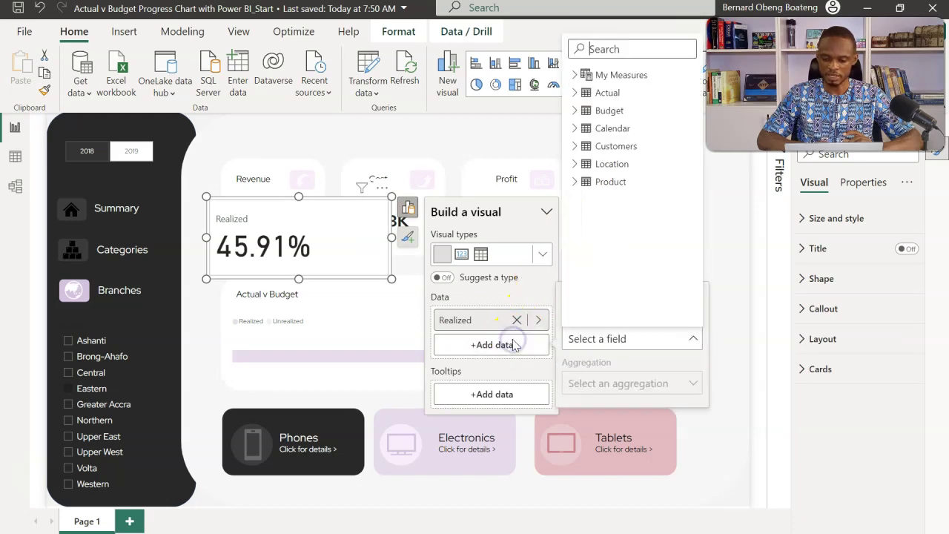
{"action": "left_click", "coordinate": [576, 76]}
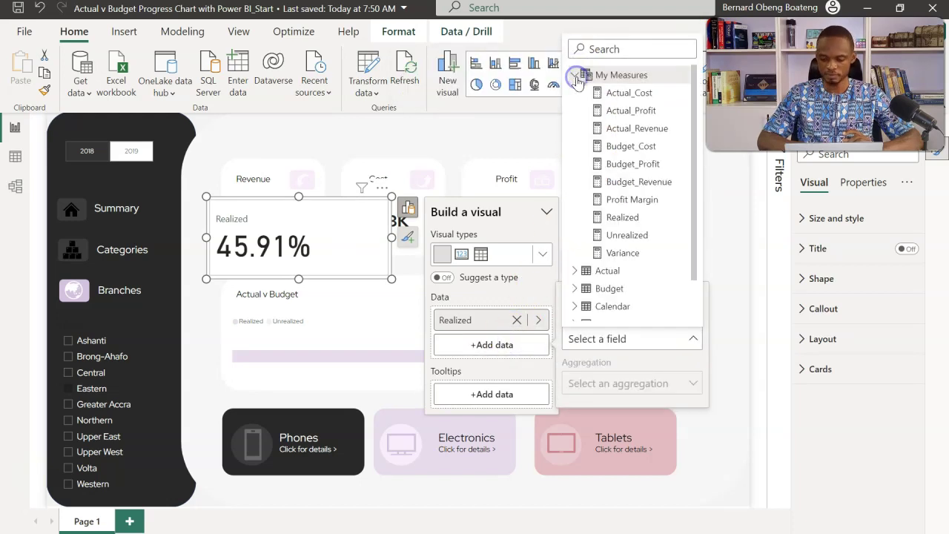
{"action": "left_click", "coordinate": [623, 238]}
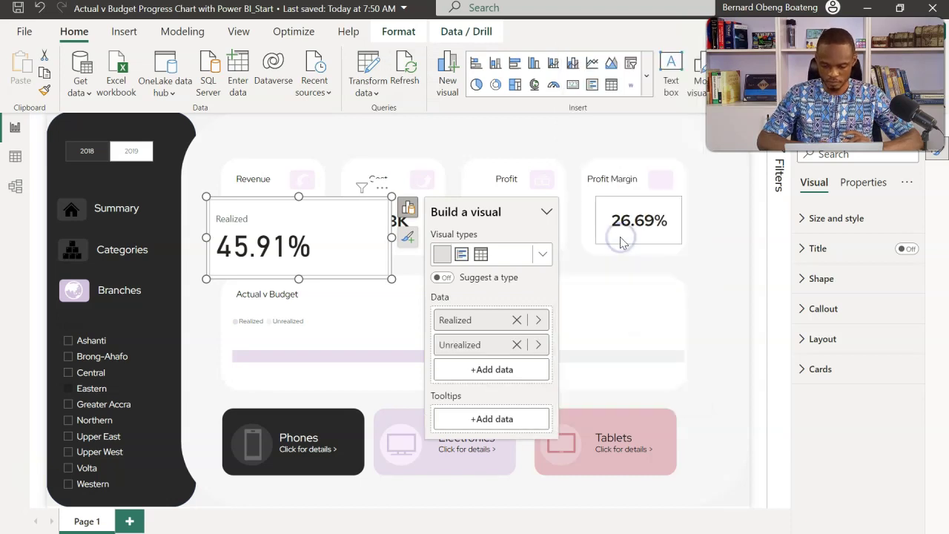
{"action": "left_click", "coordinate": [503, 370]}
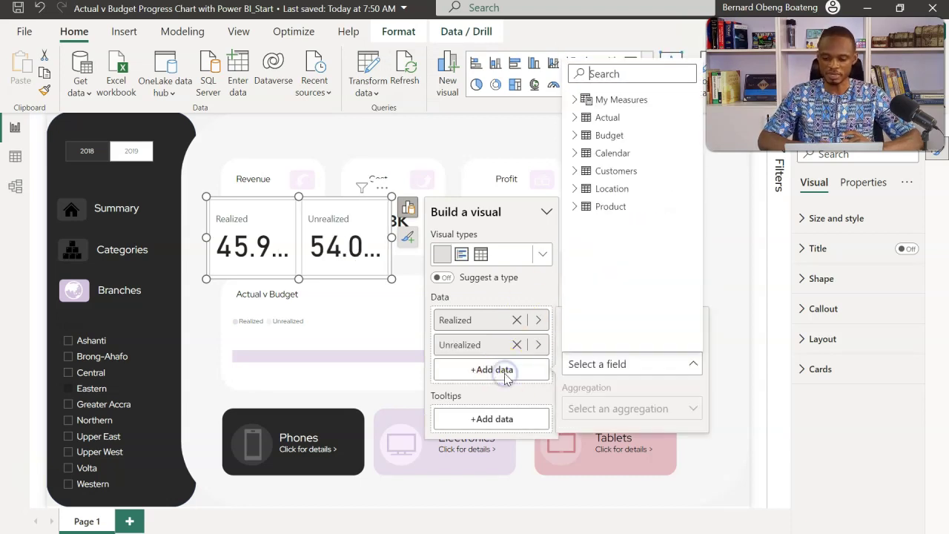
{"action": "left_click", "coordinate": [578, 99]}
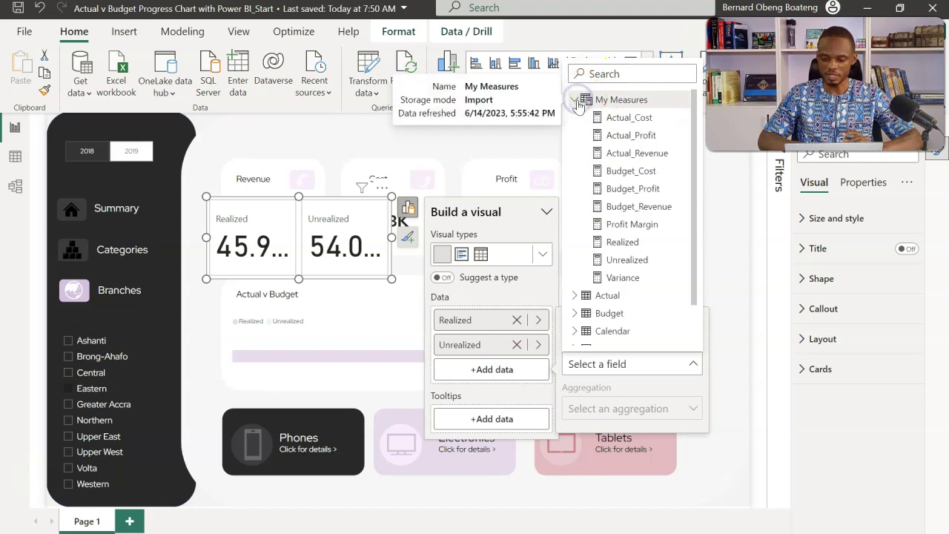
{"action": "left_click", "coordinate": [625, 278]}
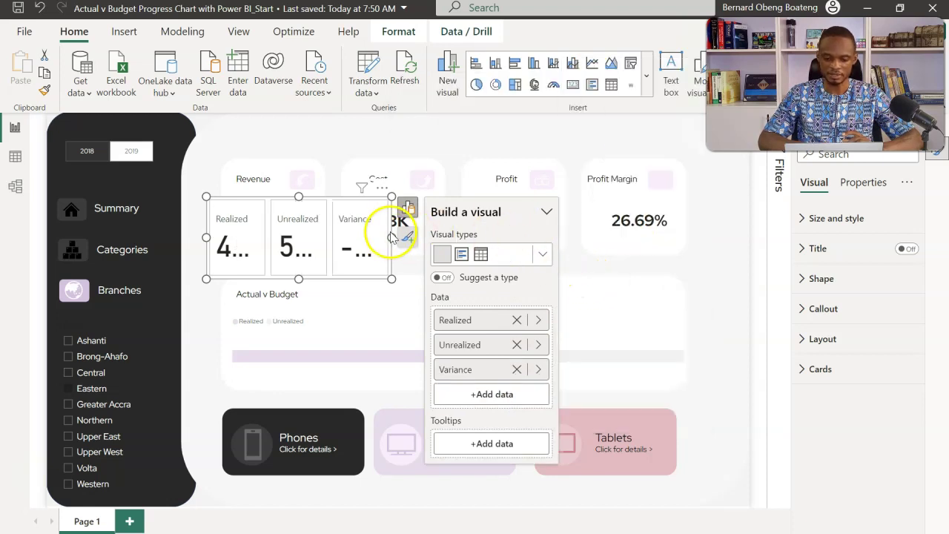
{"action": "left_click_drag", "start_coordinate": [391, 238], "coordinate": [620, 256]}
{"action": "left_click", "coordinate": [462, 205]}
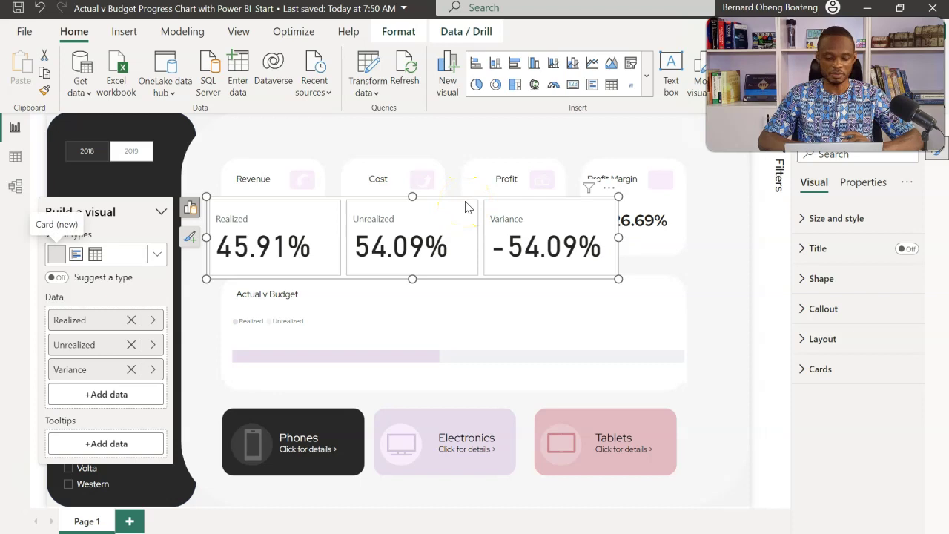
Change the shape of the new multi-value card to Rounded Rectangle.
{"action": "left_click", "coordinate": [193, 237]}
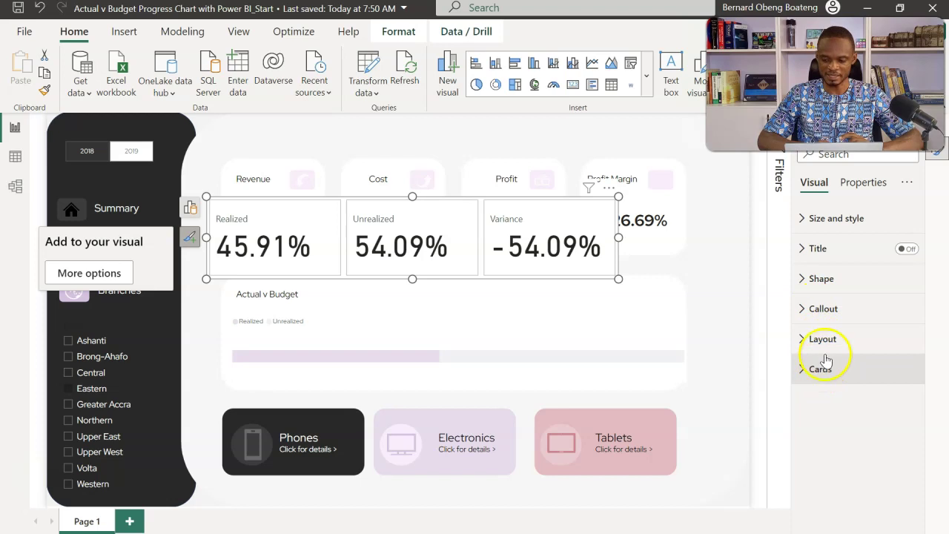
{"action": "left_click", "coordinate": [805, 282]}
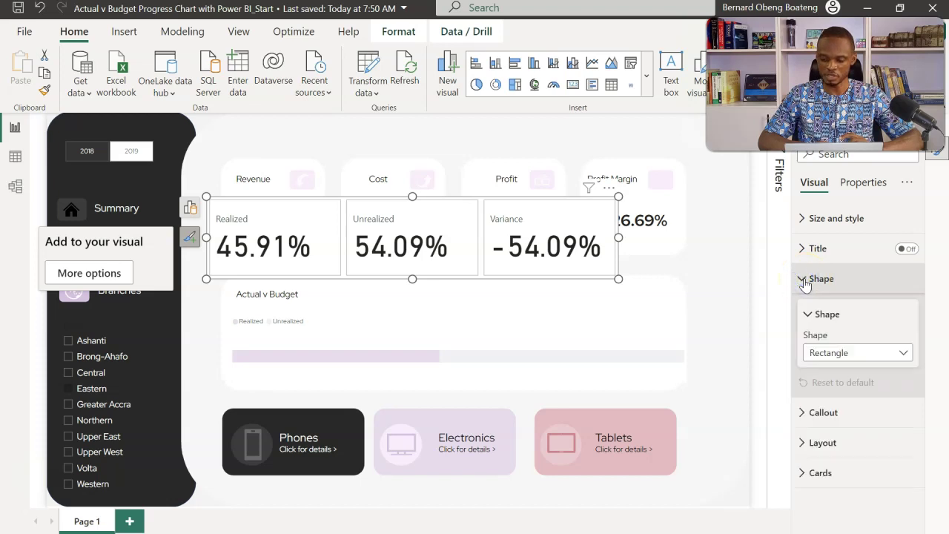
{"action": "left_click", "coordinate": [745, 289]}
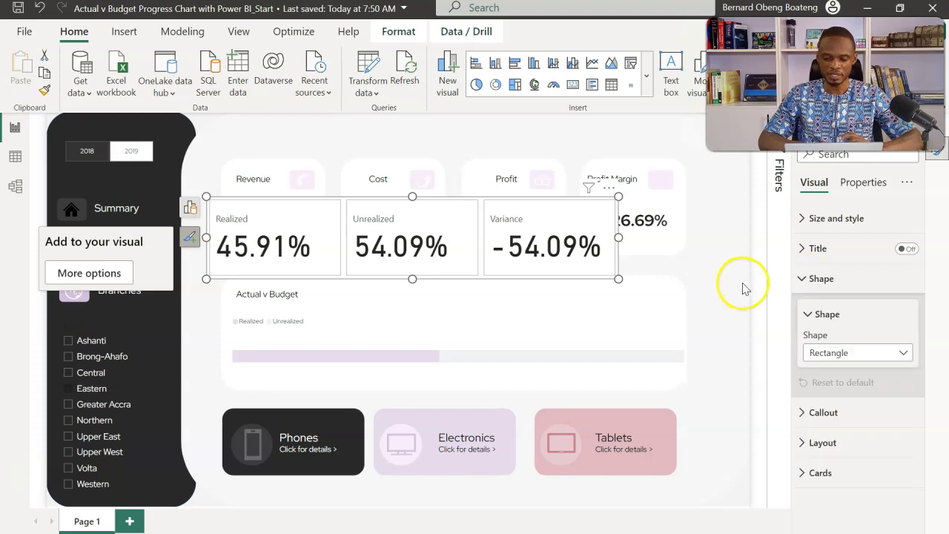
{"action": "left_click", "coordinate": [903, 354]}
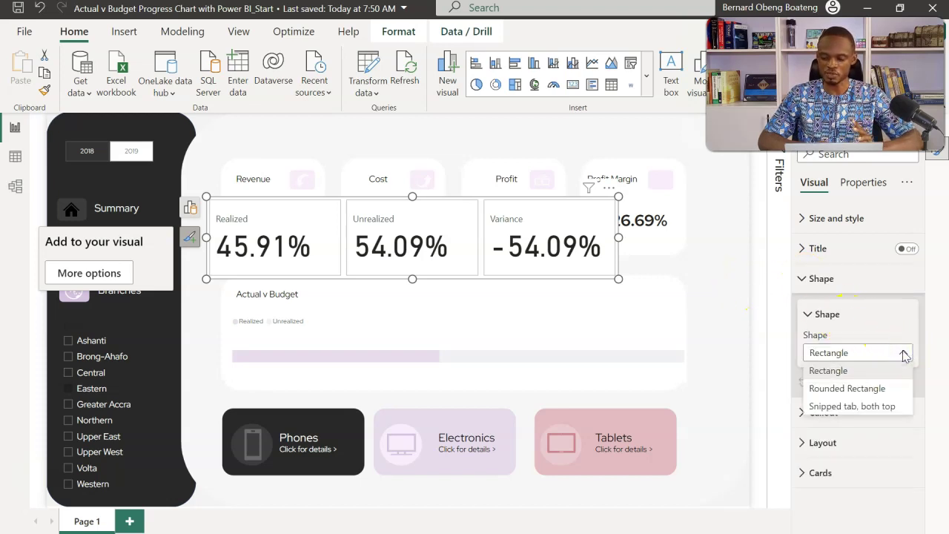
{"action": "left_click", "coordinate": [887, 391]}
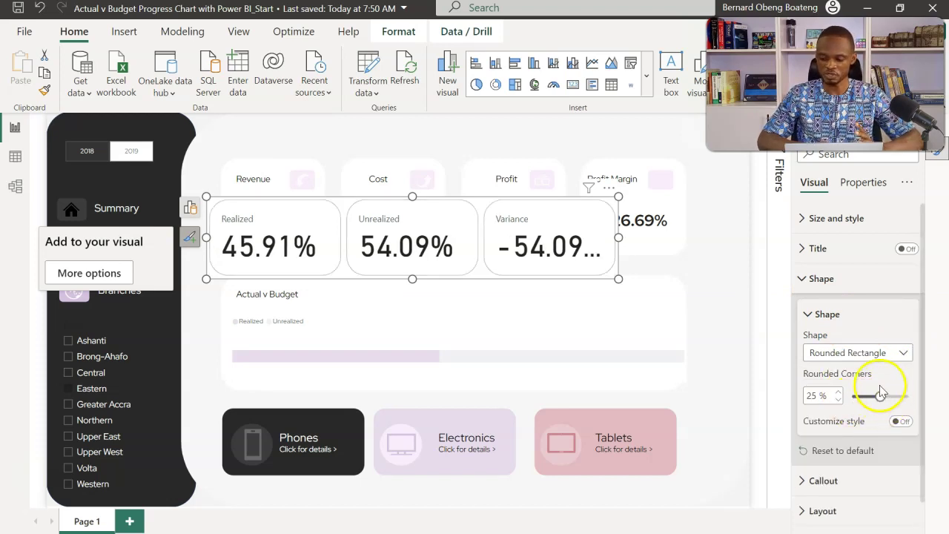
{"action": "left_click", "coordinate": [803, 280]}
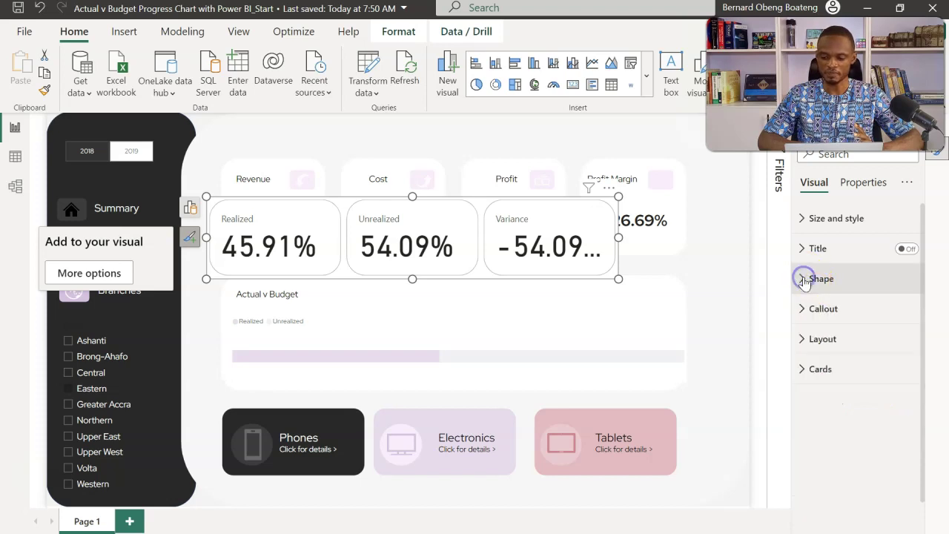
Set the callout values of the multi-value card to Verdana, size 15, and centre them horizontally.
{"action": "left_click", "coordinate": [804, 314]}
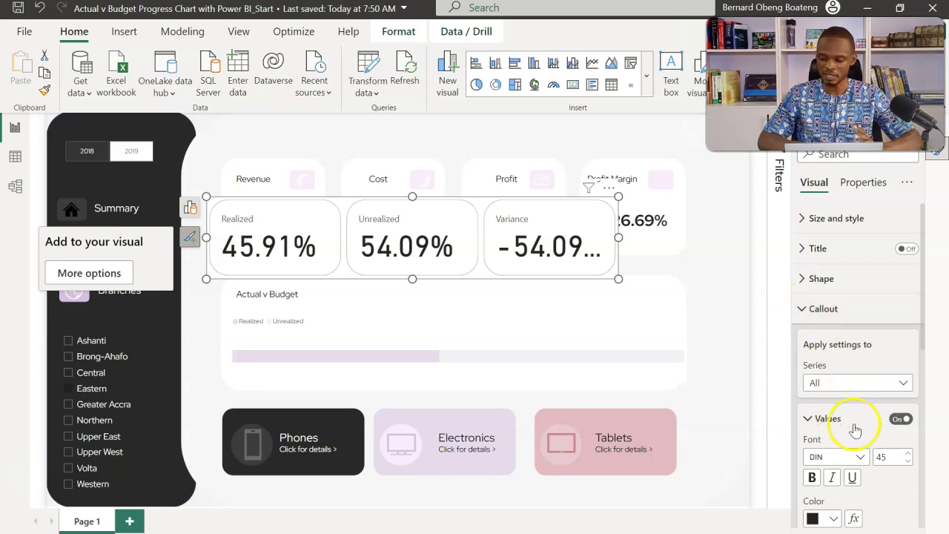
{"action": "left_click", "coordinate": [895, 456]}
{"action": "type", "text": "1"}
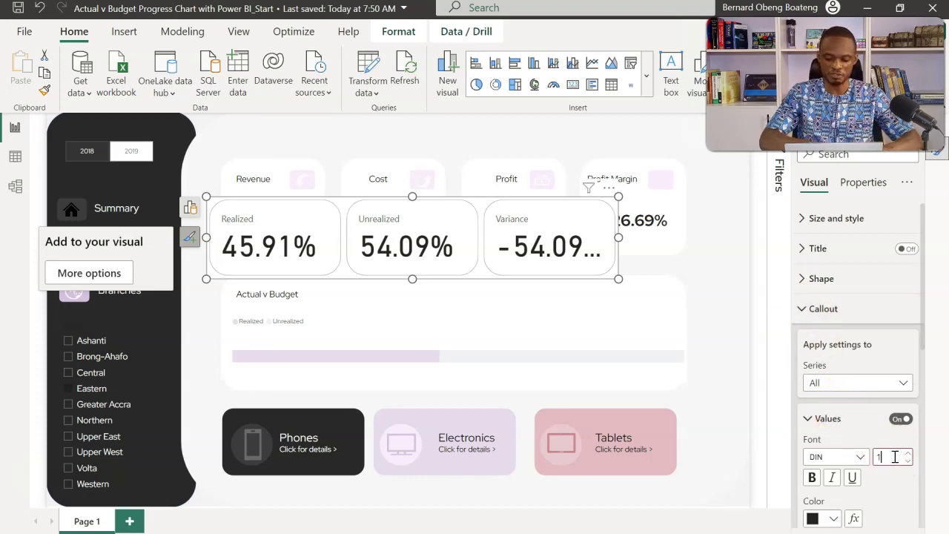
{"action": "type", "text": "5"}
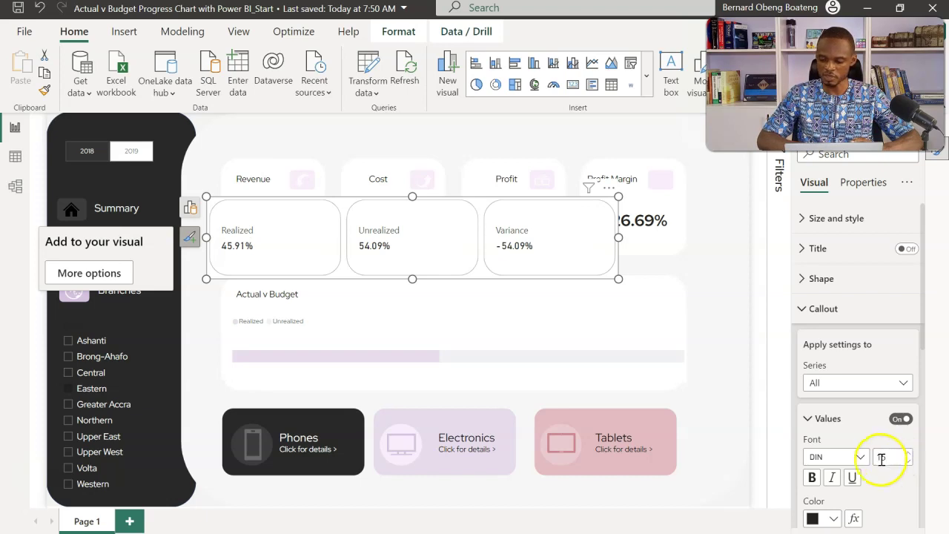
{"action": "left_click", "coordinate": [861, 457]}
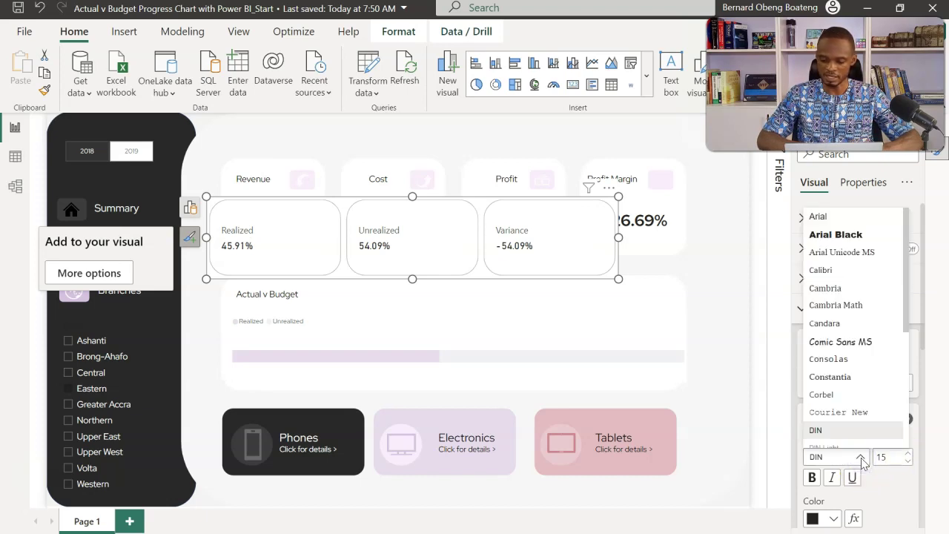
{"action": "key", "text": "v"}
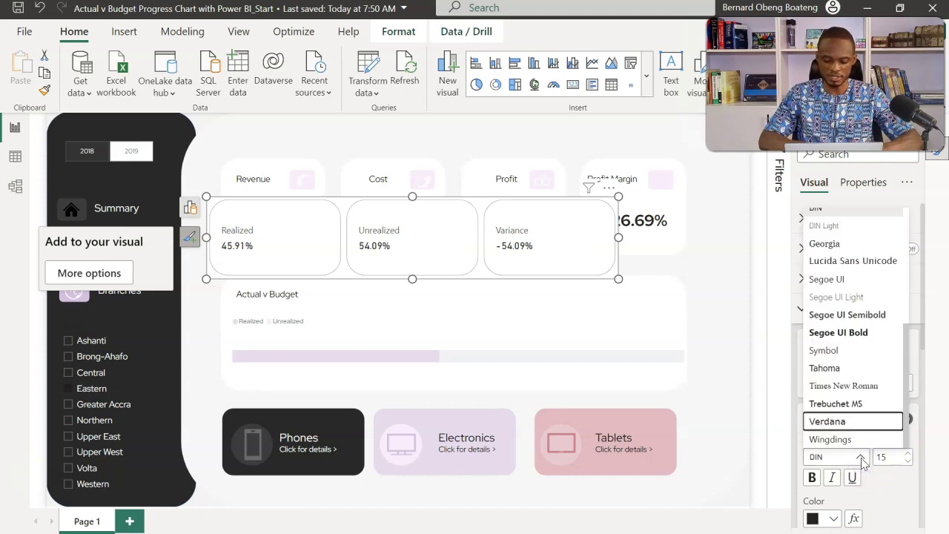
{"action": "left_click", "coordinate": [847, 422]}
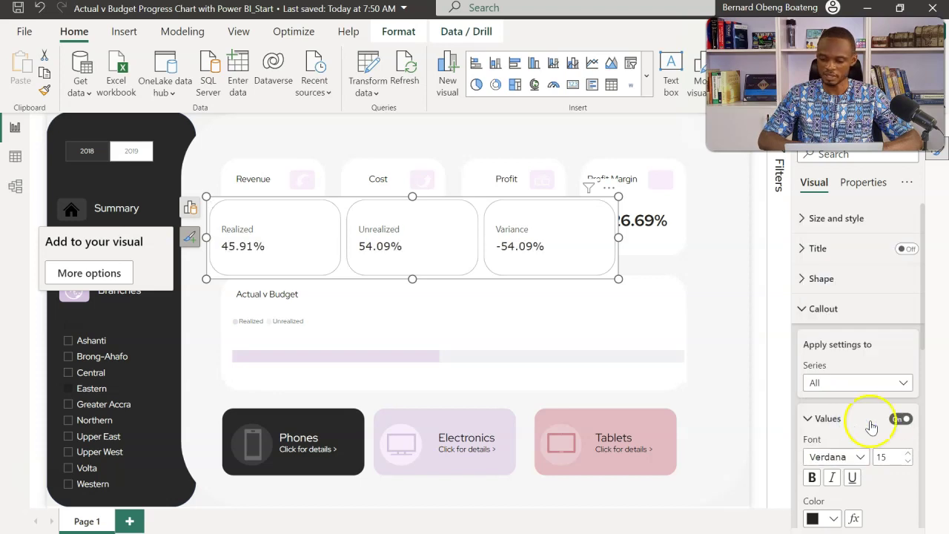
{"action": "scroll", "coordinate": [927, 371], "scroll_direction": "down", "scroll_amount": 3}
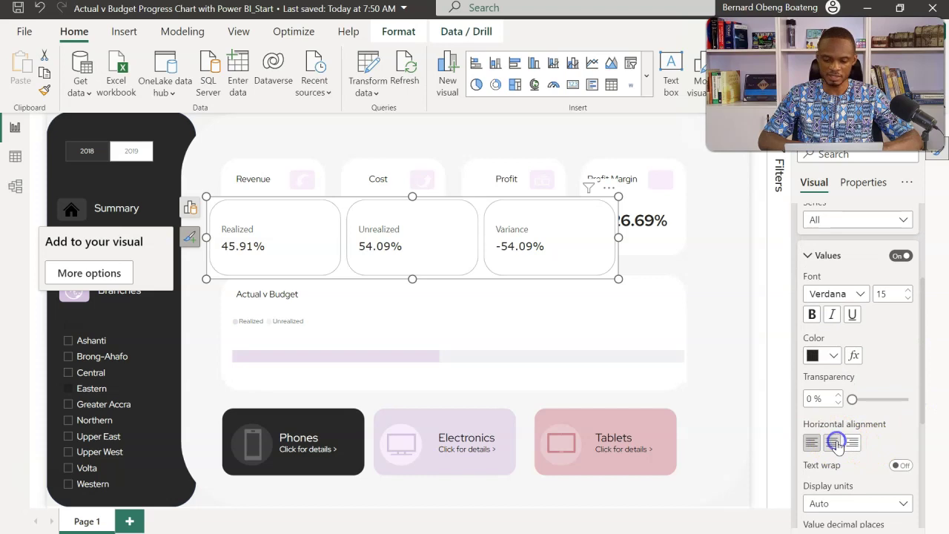
{"action": "left_click", "coordinate": [833, 442]}
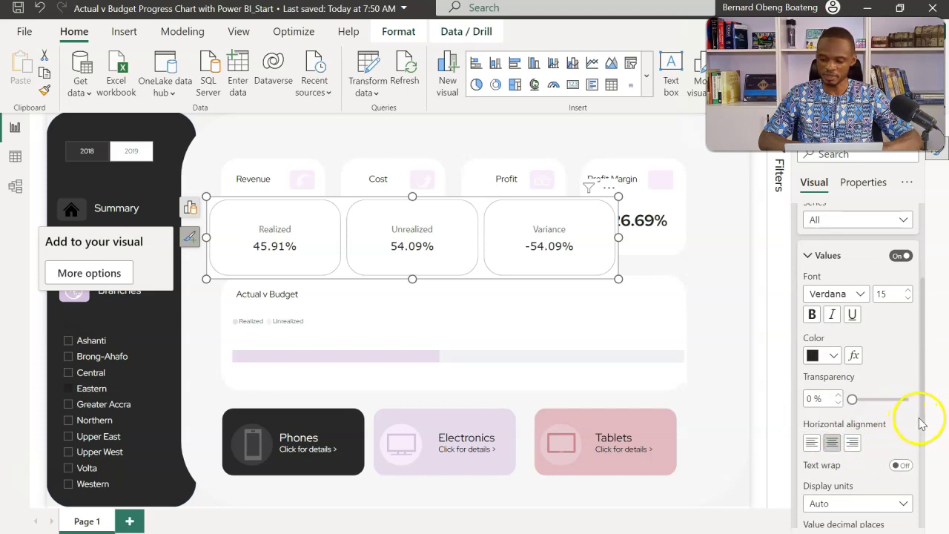
Review the remaining callout value, label and spacing settings and the layout settings of the multi-value card.
{"action": "scroll", "coordinate": [922, 430], "scroll_direction": "down", "scroll_amount": 2}
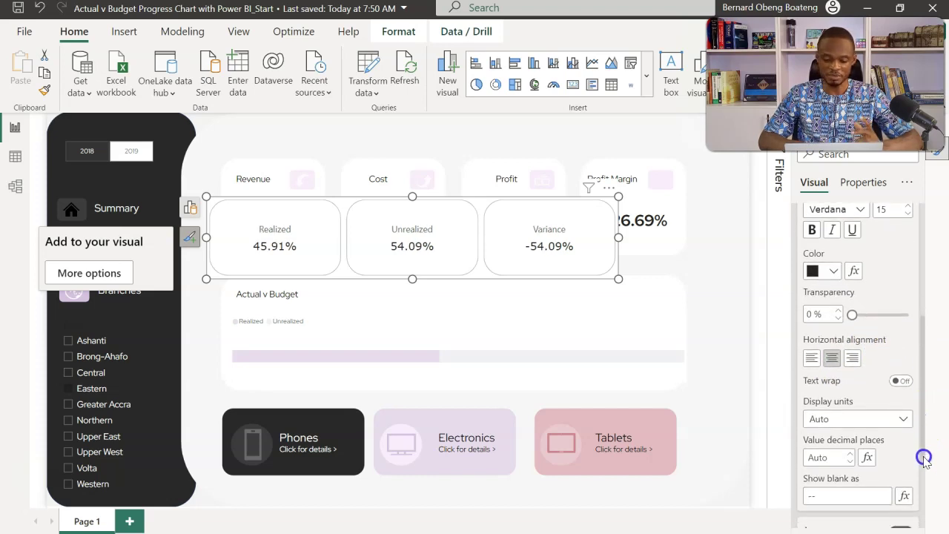
{"action": "scroll", "coordinate": [923, 457], "scroll_direction": "down", "scroll_amount": 2}
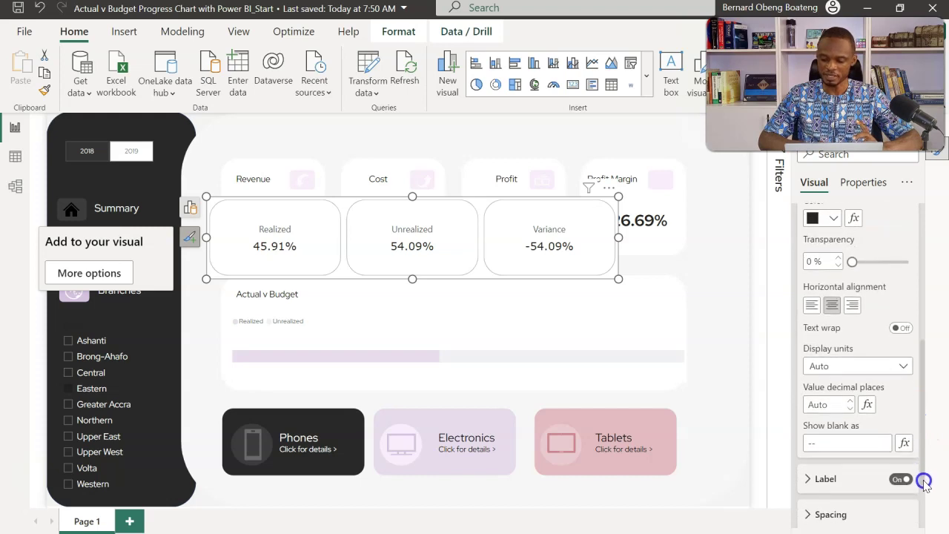
{"action": "scroll", "coordinate": [923, 478], "scroll_direction": "up", "scroll_amount": 1}
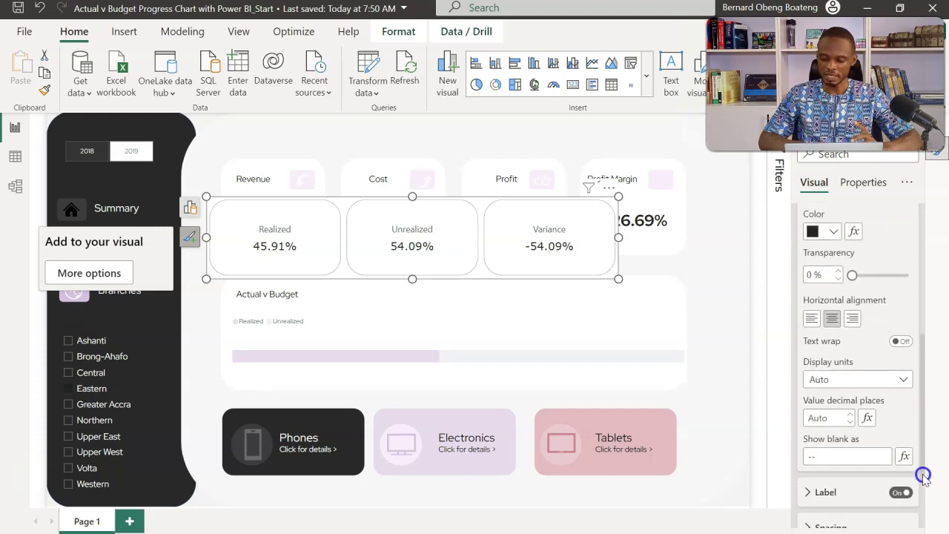
{"action": "scroll", "coordinate": [922, 482], "scroll_direction": "down", "scroll_amount": 1}
{"action": "scroll", "coordinate": [919, 440], "scroll_direction": "up", "scroll_amount": 3}
{"action": "scroll", "coordinate": [917, 489], "scroll_direction": "down", "scroll_amount": 3}
{"action": "scroll", "coordinate": [918, 489], "scroll_direction": "down", "scroll_amount": 2}
{"action": "scroll", "coordinate": [919, 474], "scroll_direction": "up", "scroll_amount": 10}
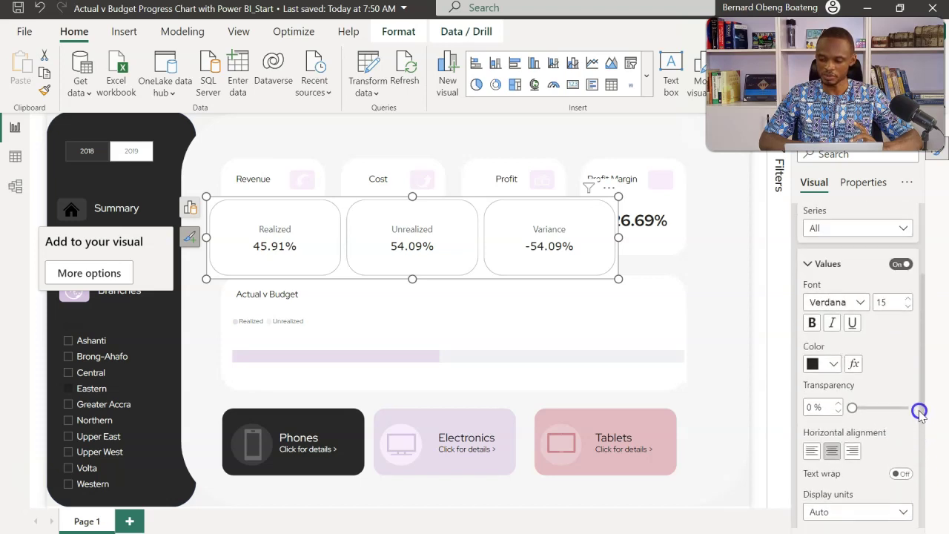
{"action": "scroll", "coordinate": [921, 369], "scroll_direction": "down", "scroll_amount": 1}
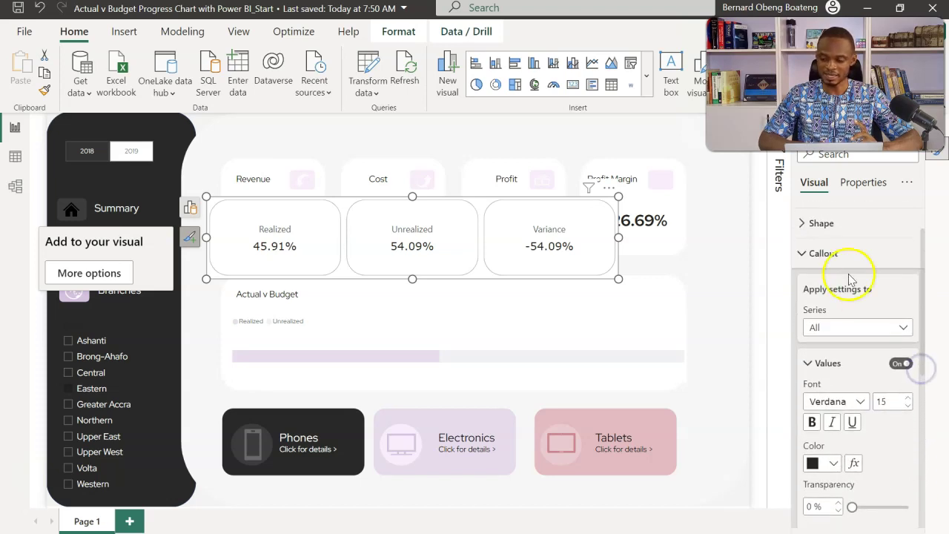
{"action": "left_click", "coordinate": [807, 256]}
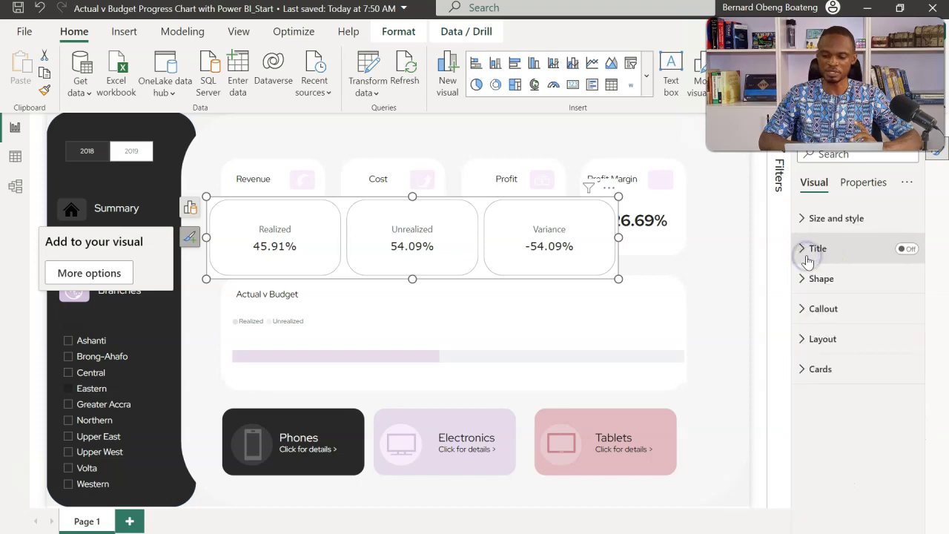
{"action": "left_click", "coordinate": [803, 341]}
{"action": "left_click", "coordinate": [802, 341]}
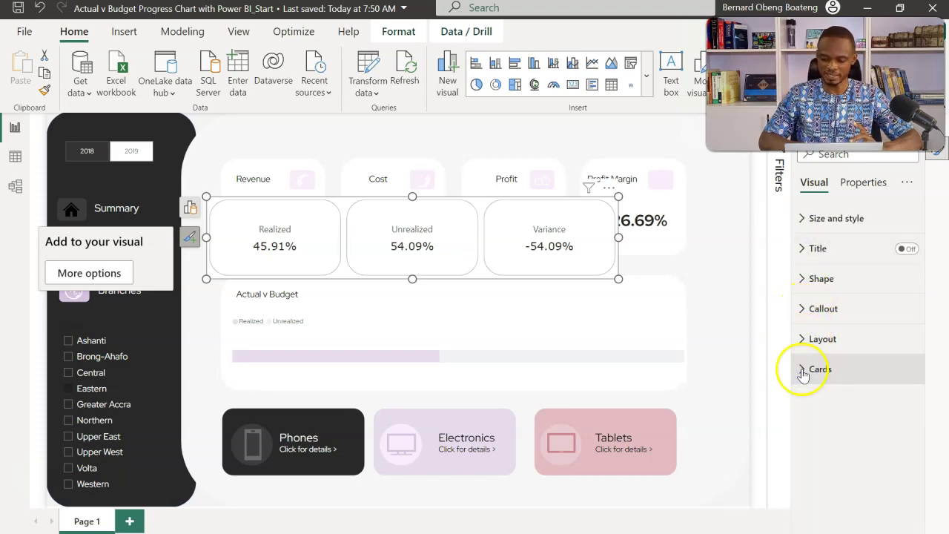
Turn on the accent bar for all series of the multi-value card and set its width to 7 px.
{"action": "left_click", "coordinate": [799, 367]}
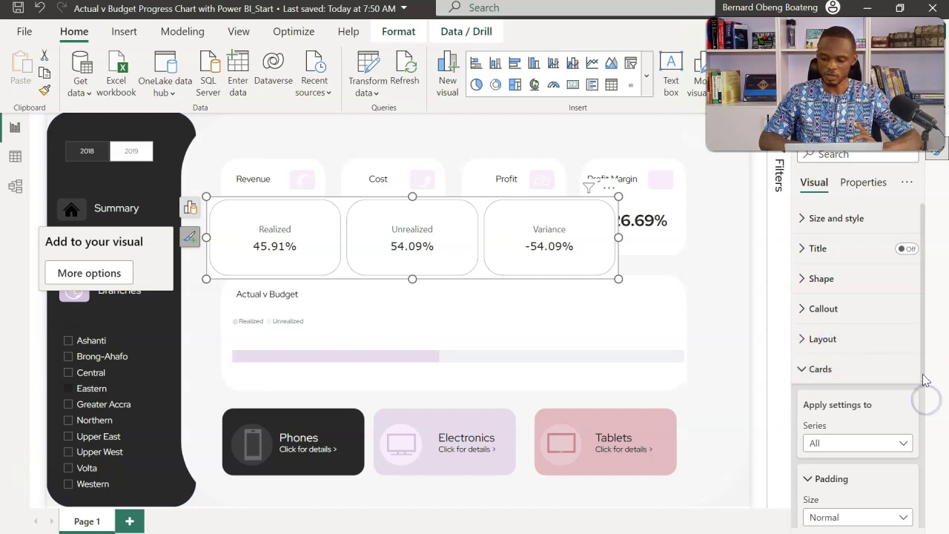
{"action": "left_click_drag", "start_coordinate": [923, 377], "coordinate": [927, 483]}
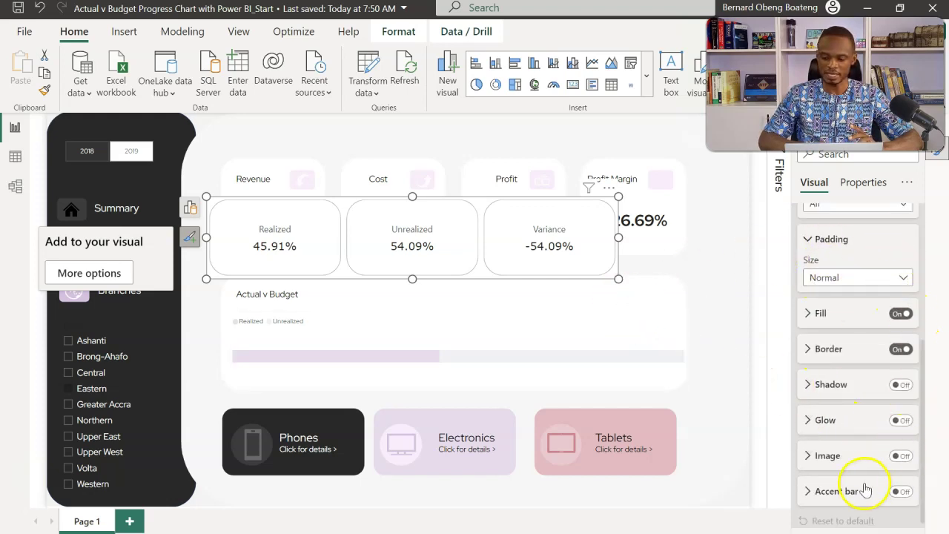
{"action": "left_click", "coordinate": [908, 492]}
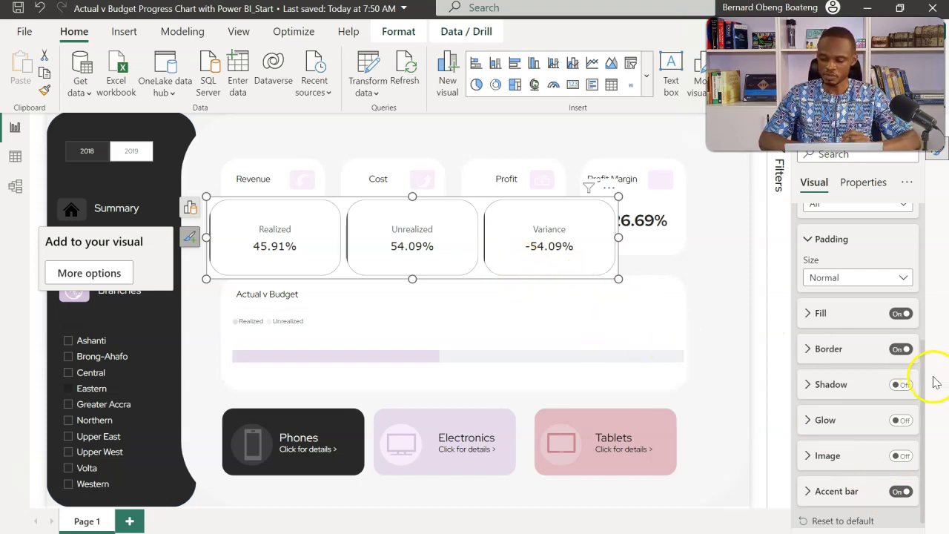
{"action": "left_click_drag", "start_coordinate": [924, 375], "coordinate": [926, 438]}
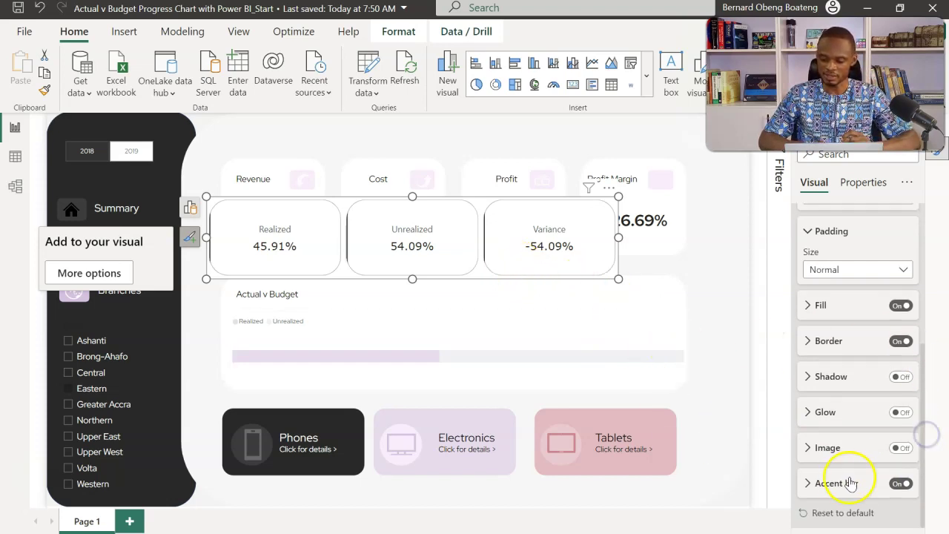
{"action": "left_click", "coordinate": [807, 484]}
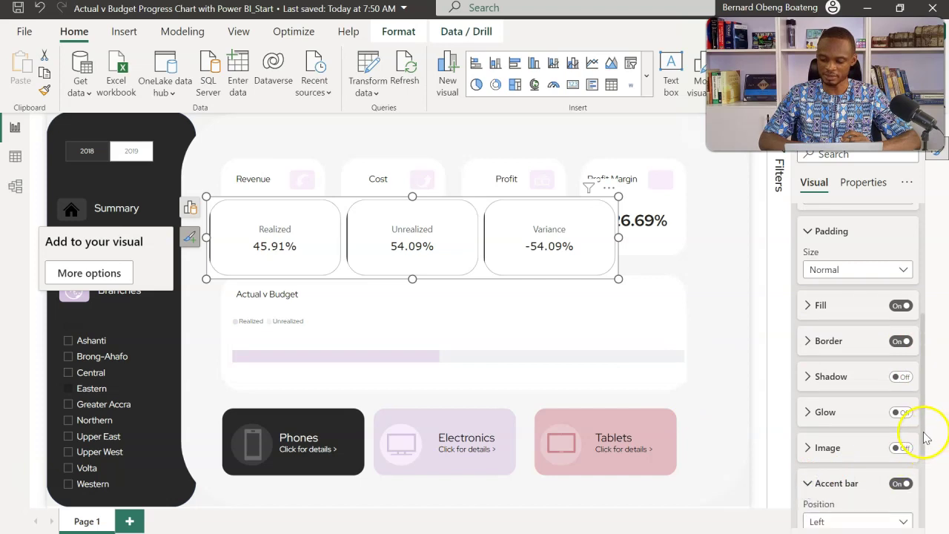
{"action": "left_click_drag", "start_coordinate": [924, 433], "coordinate": [917, 482]}
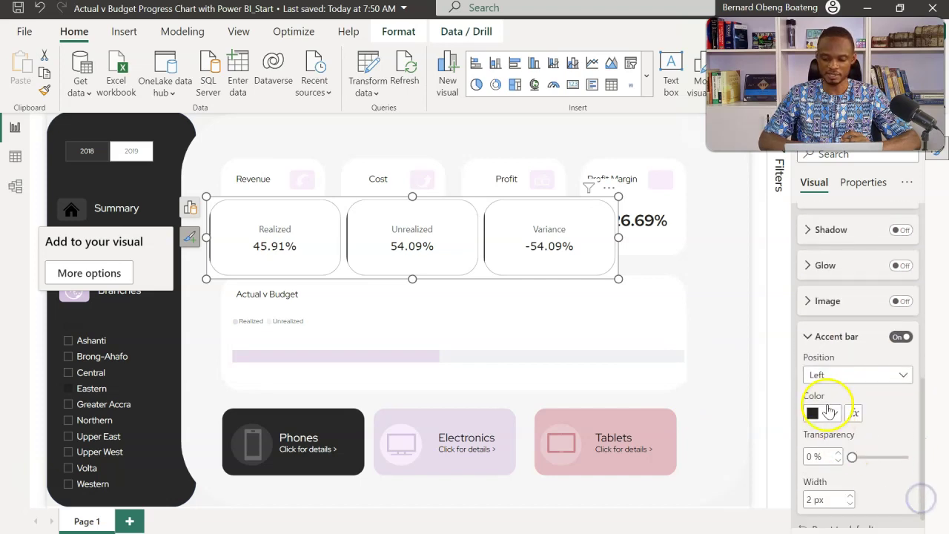
{"action": "left_click", "coordinate": [851, 495]}
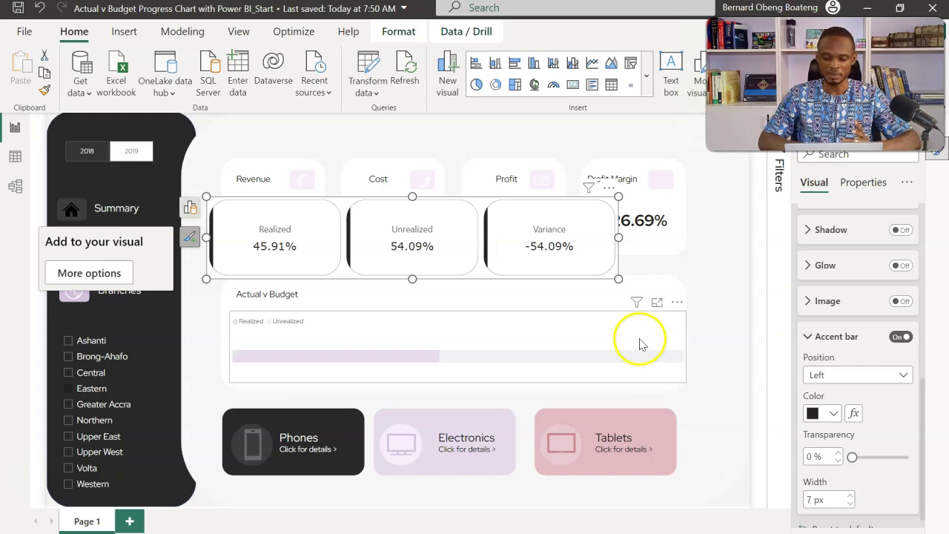
Shrink the multi-value card and move it into the Actual v Budget panel, beside the legend and above the progress bar.
{"action": "left_click_drag", "start_coordinate": [618, 278], "coordinate": [560, 247]}
{"action": "left_click_drag", "start_coordinate": [526, 201], "coordinate": [676, 311]}
{"action": "left_click", "coordinate": [686, 258]}
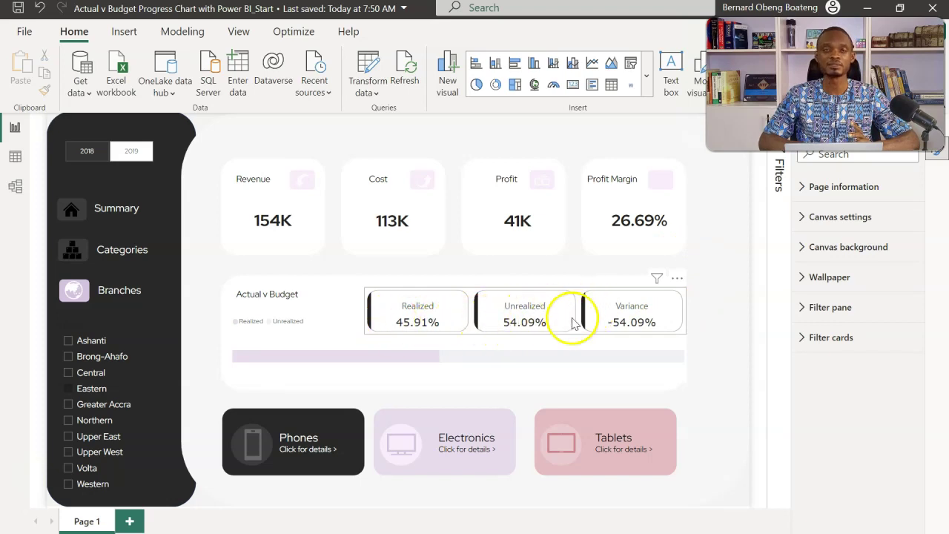
Start conditional formatting of the card's accent bar color, using the Rules format style based on the Variance measure.
{"action": "left_click", "coordinate": [475, 295]}
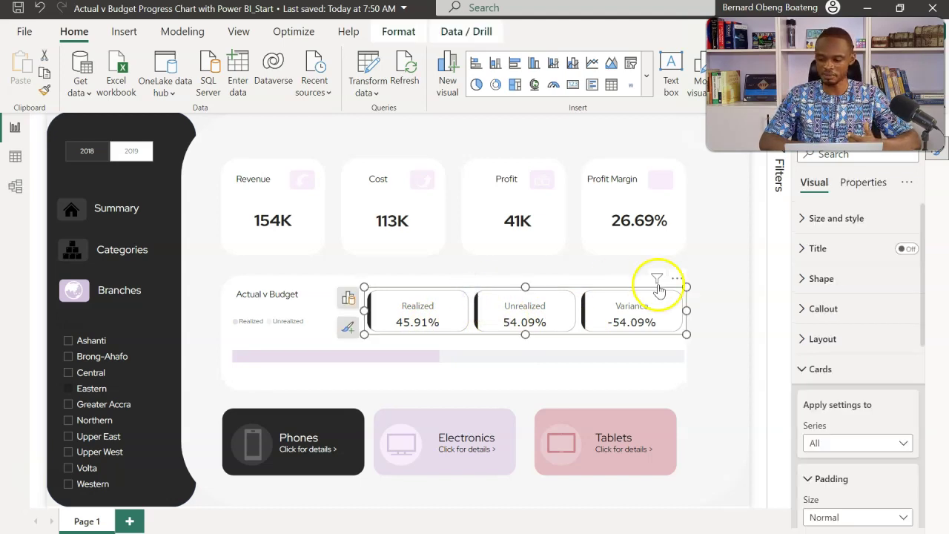
{"action": "left_click_drag", "start_coordinate": [924, 338], "coordinate": [930, 495]}
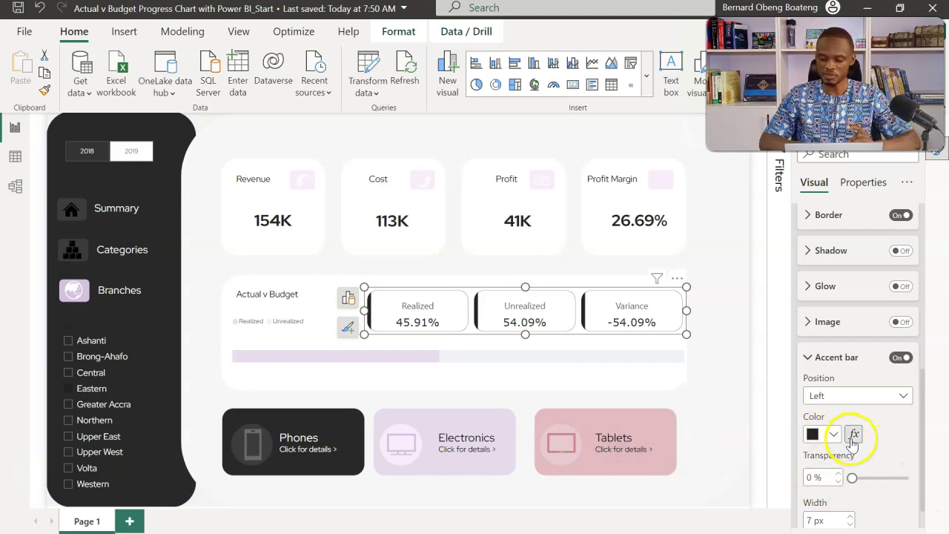
{"action": "left_click", "coordinate": [854, 436]}
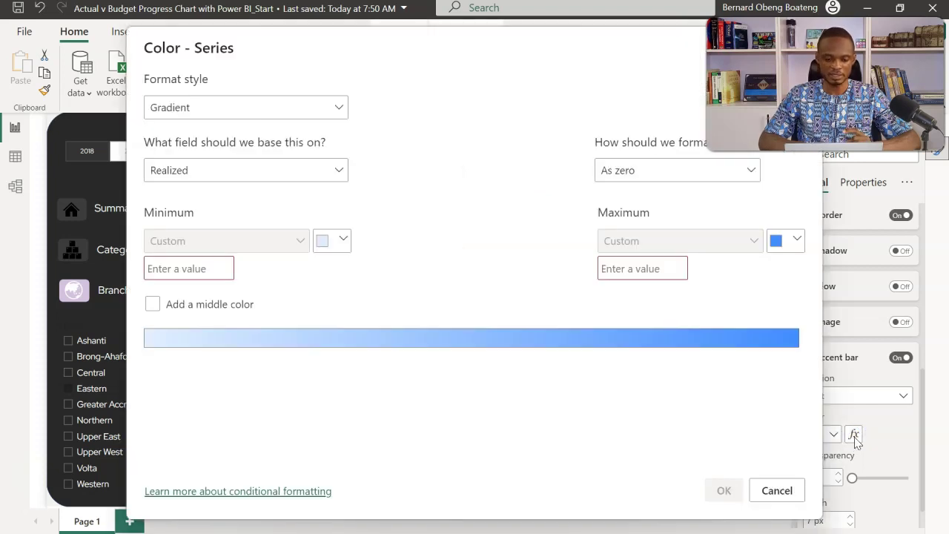
{"action": "left_click", "coordinate": [338, 109]}
{"action": "left_click", "coordinate": [281, 161]}
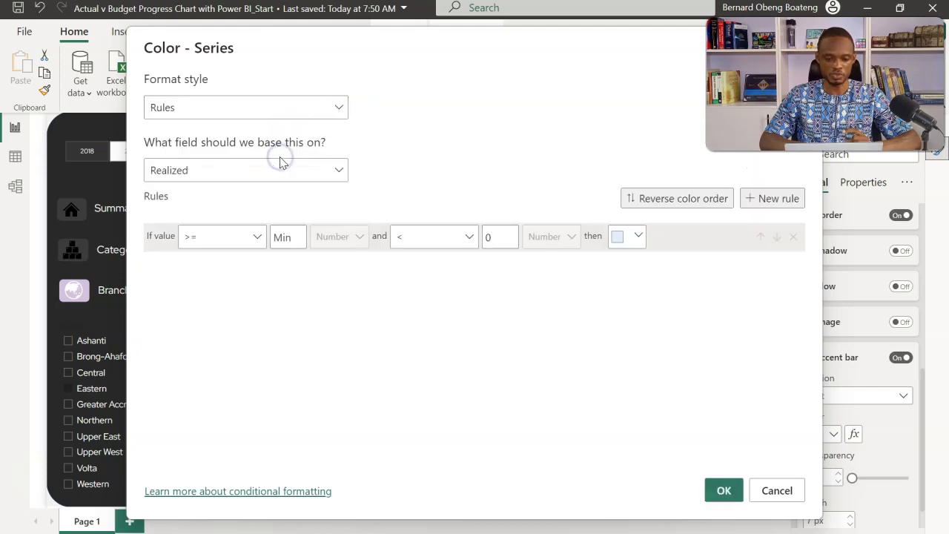
{"action": "left_click", "coordinate": [335, 169]}
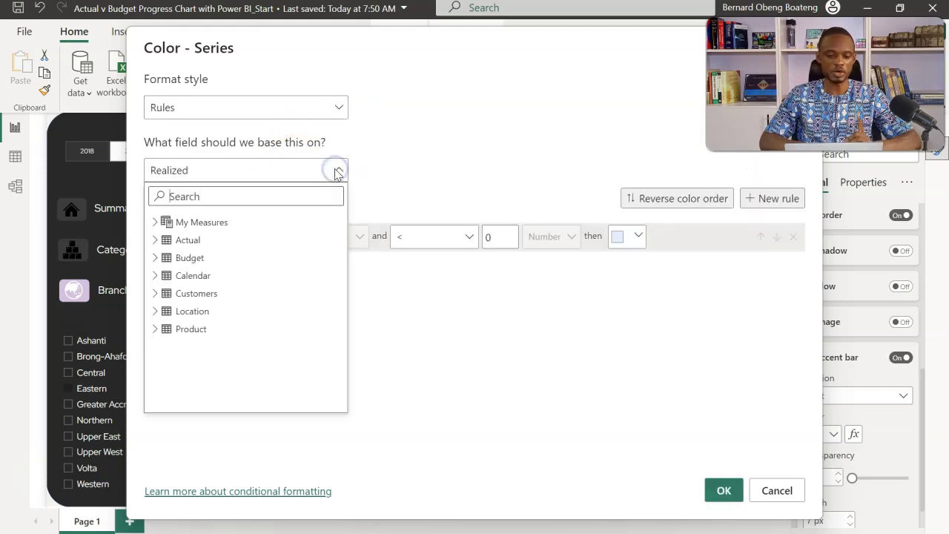
{"action": "left_click", "coordinate": [158, 222]}
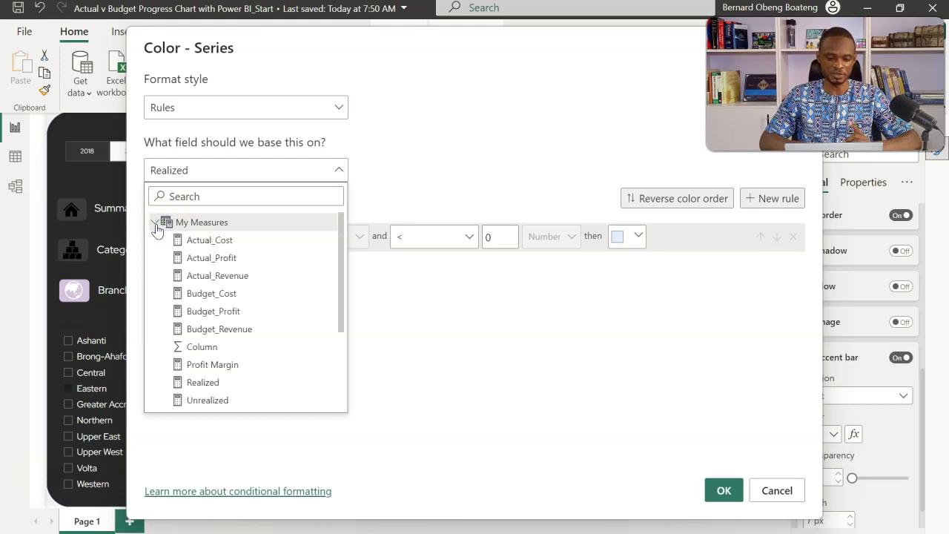
{"action": "left_click_drag", "start_coordinate": [340, 273], "coordinate": [340, 326]}
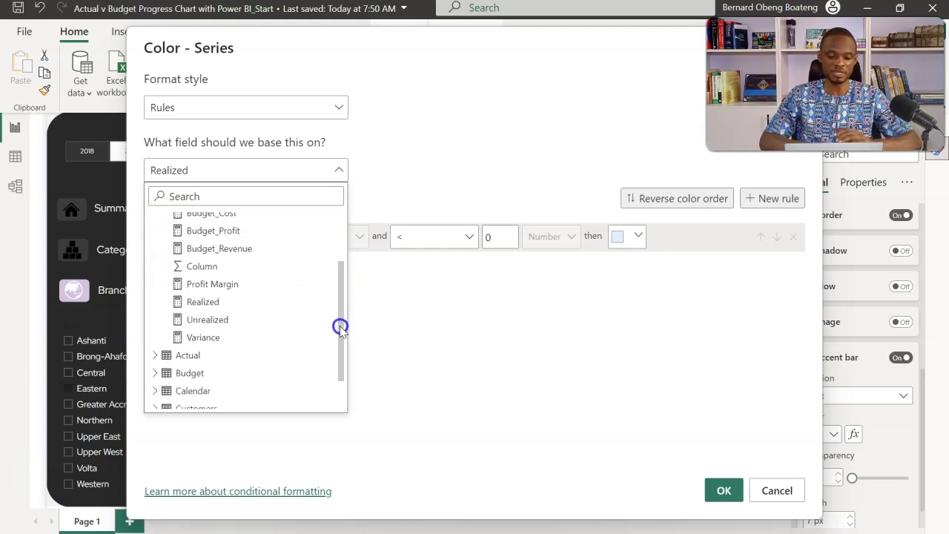
{"action": "left_click", "coordinate": [223, 337]}
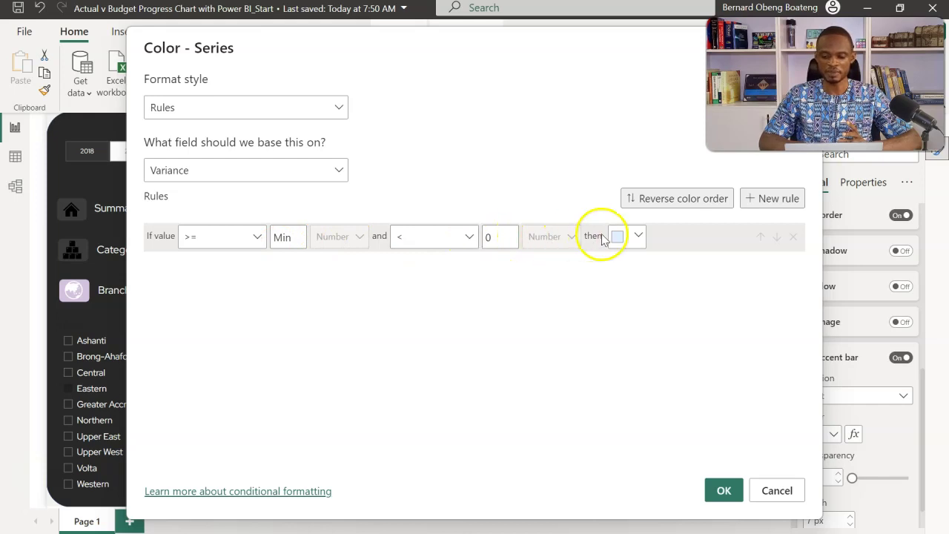
Set the color of the rule for values from Min to below 0 to the copied hex code #FF6A63.
{"action": "left_click", "coordinate": [638, 237]}
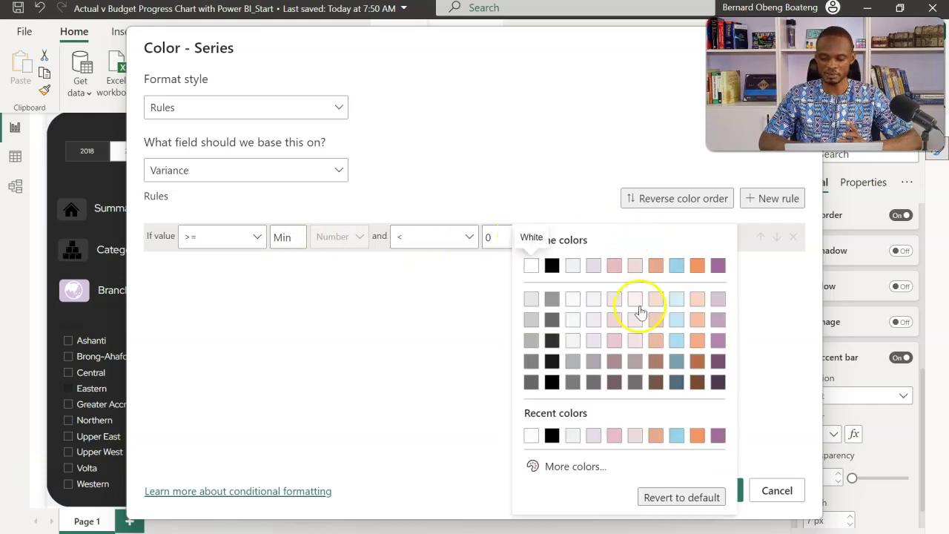
{"action": "left_click", "coordinate": [577, 464]}
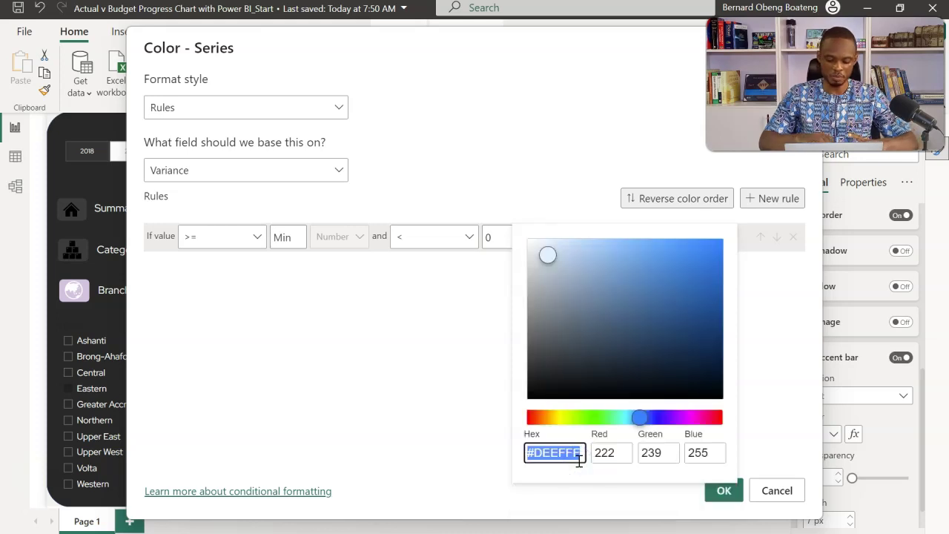
{"action": "key", "text": "super+v"}
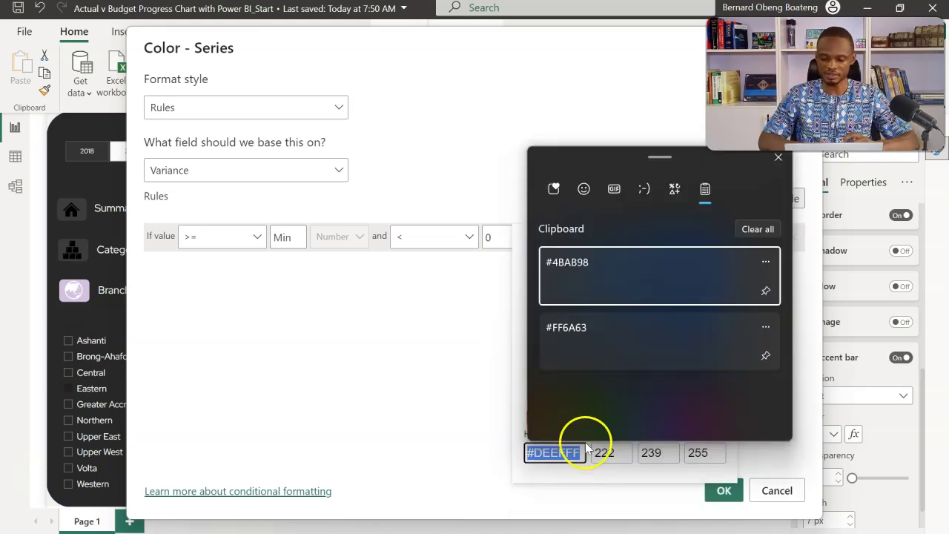
{"action": "left_click", "coordinate": [587, 325]}
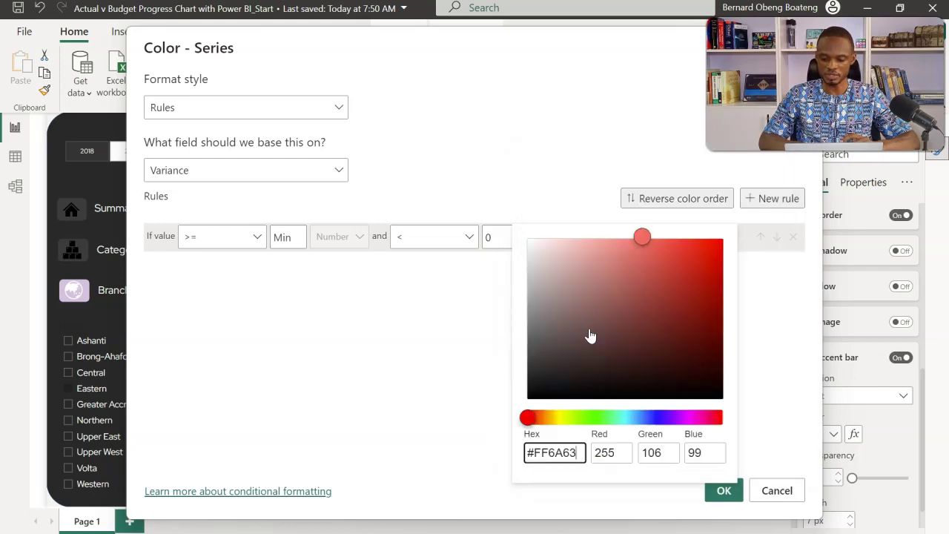
Add a second accent bar color rule covering Variance values from 0 up to Max.
{"action": "left_click", "coordinate": [773, 378]}
{"action": "left_click", "coordinate": [765, 202]}
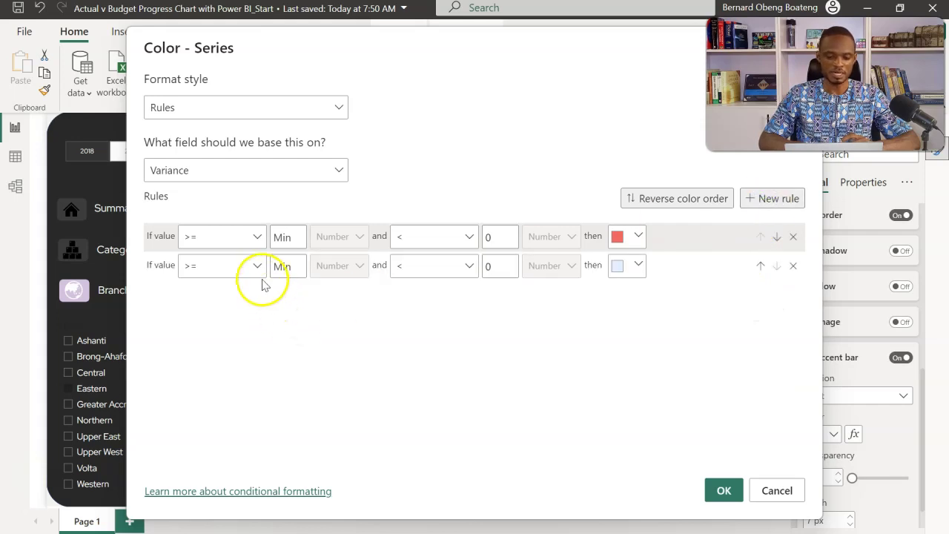
{"action": "left_click", "coordinate": [289, 268]}
{"action": "type", "text": "0"}
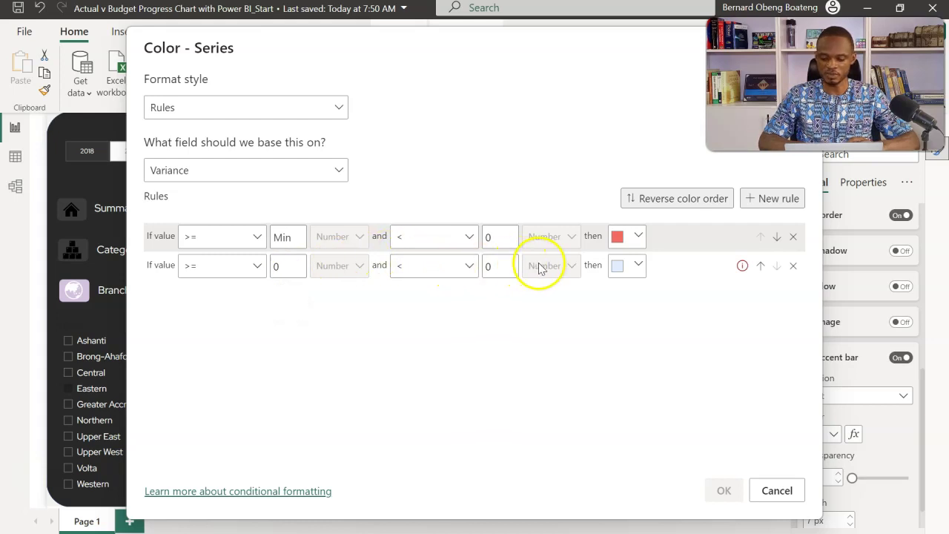
{"action": "left_click", "coordinate": [503, 265]}
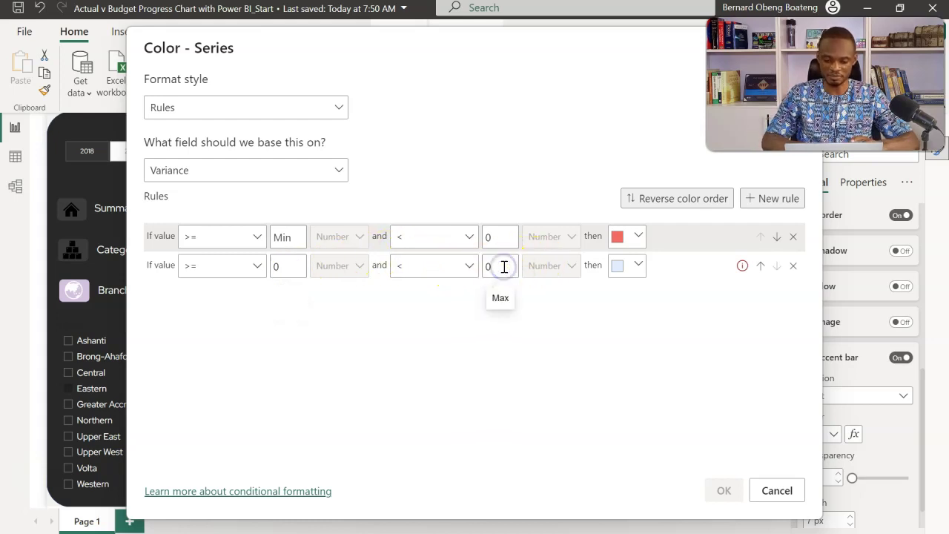
{"action": "key", "text": "BackSpace"}
Set the color of the 0 to Max rule to the copied hex code #4BAB98 and apply the conditional formatting.
{"action": "left_click", "coordinate": [631, 265]}
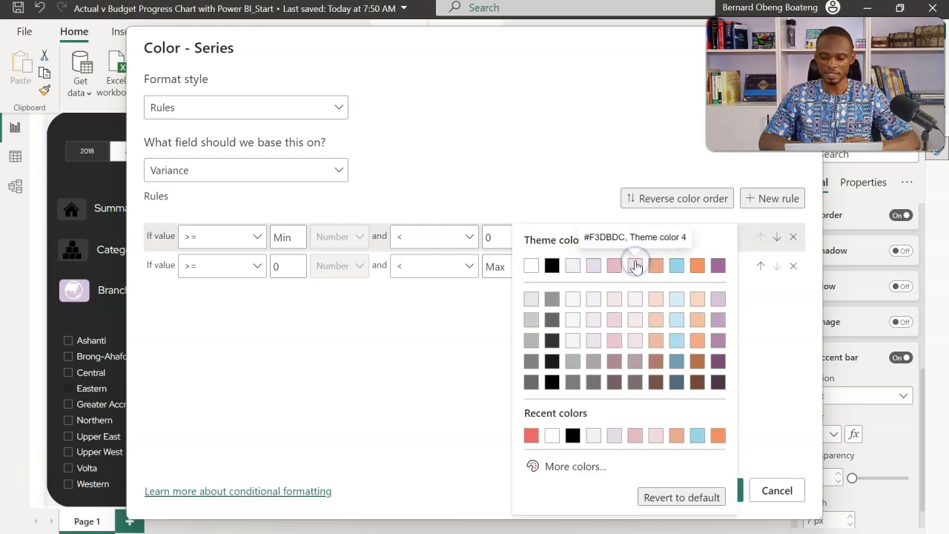
{"action": "left_click", "coordinate": [603, 467]}
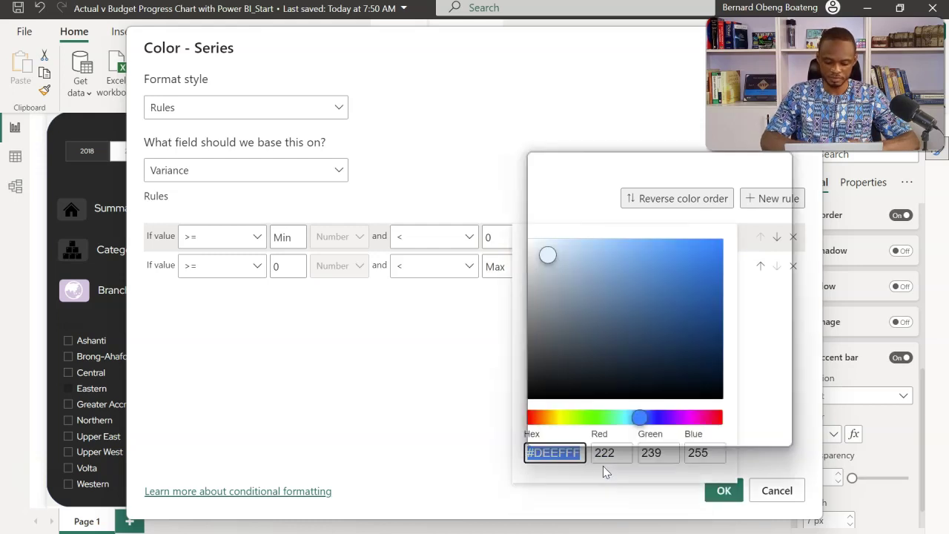
{"action": "key", "text": "super+v"}
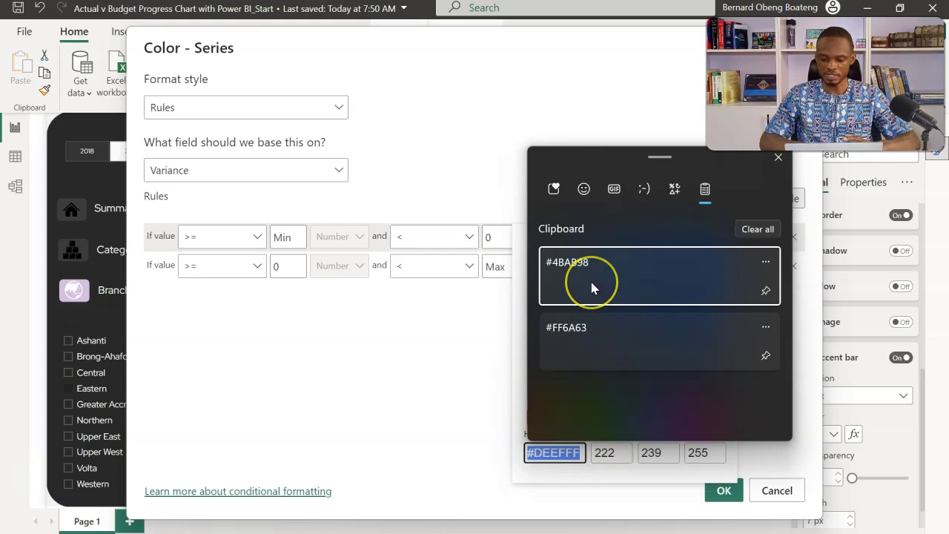
{"action": "left_click", "coordinate": [593, 288]}
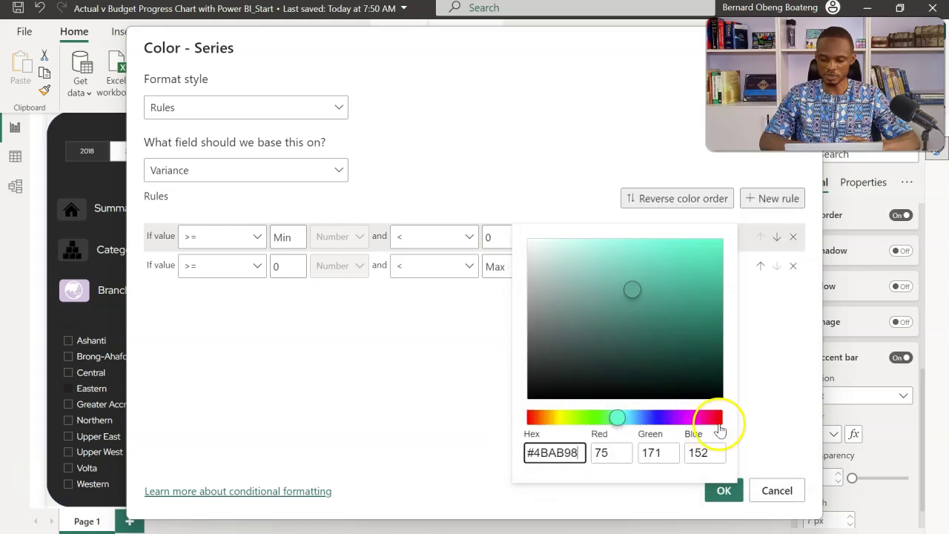
{"action": "left_click", "coordinate": [767, 407]}
{"action": "left_click", "coordinate": [721, 490]}
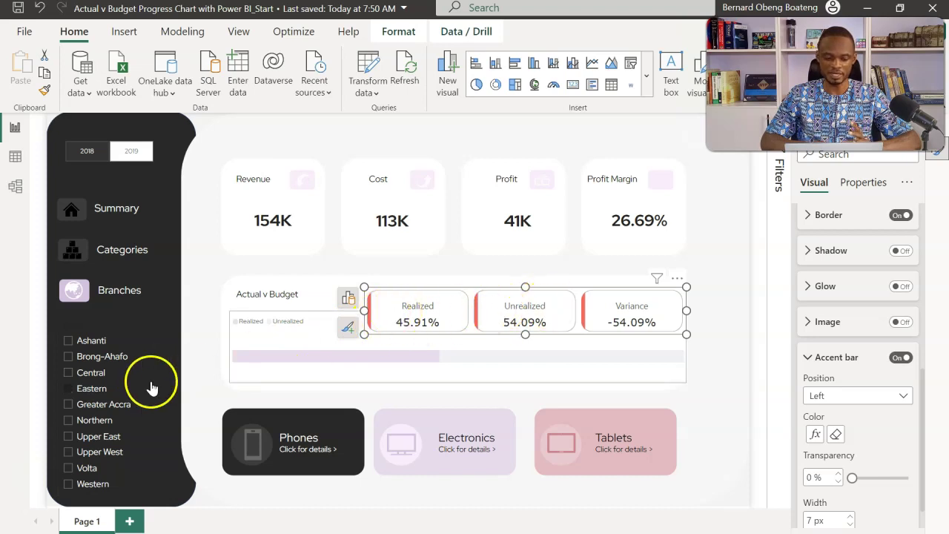
Filter the report to the Northern region and back to Eastern to check the accent bar colors against the Variance.
{"action": "left_click", "coordinate": [69, 424]}
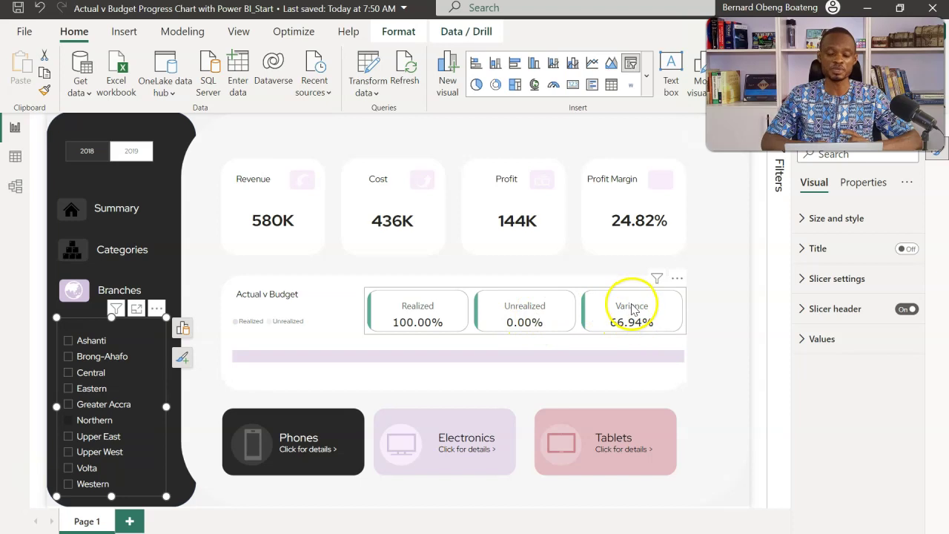
{"action": "left_click", "coordinate": [70, 390]}
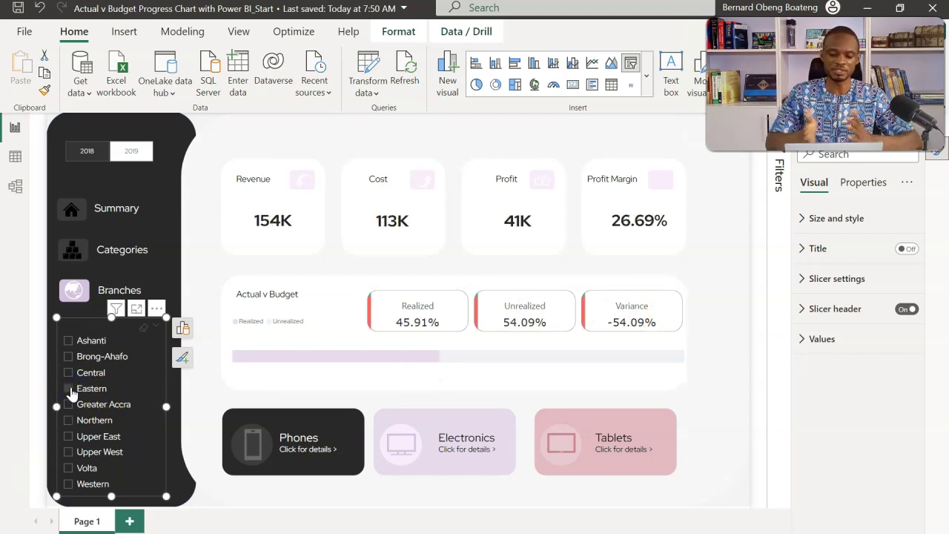